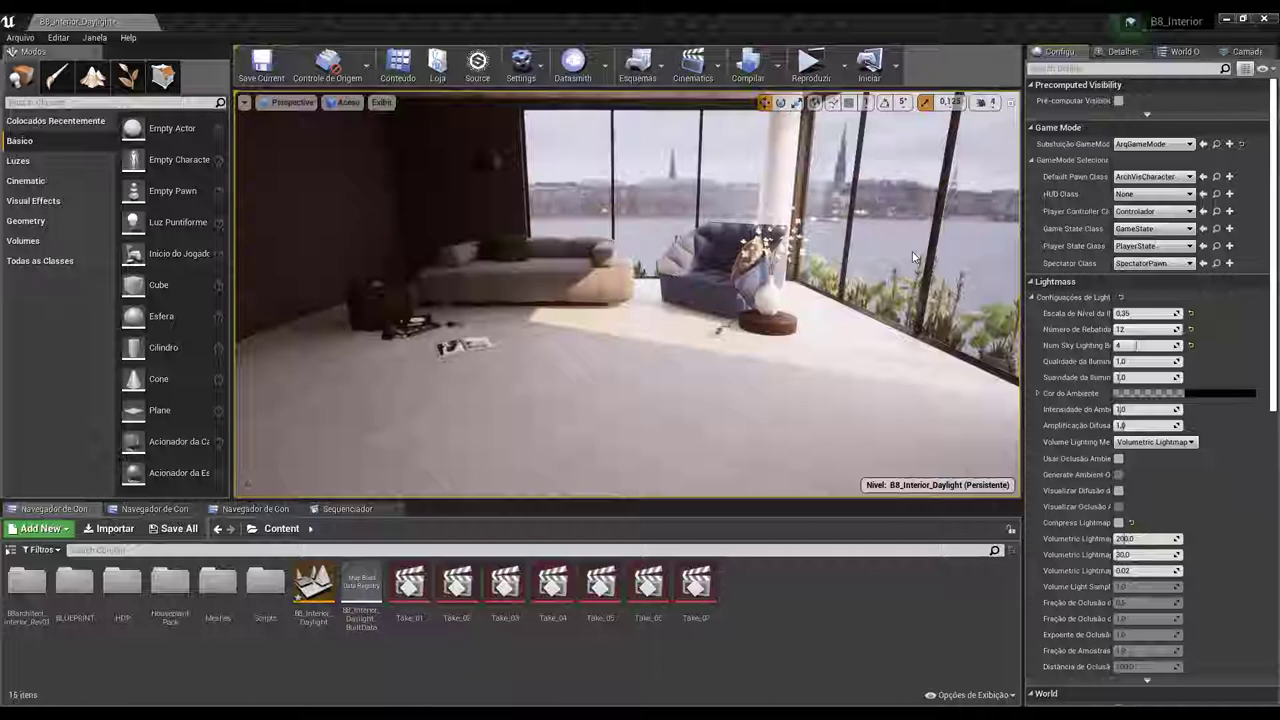
Pull the viewport camera back to reveal the ceiling of the B8_Interior living room
right_drag(913, 257, 913, 225)
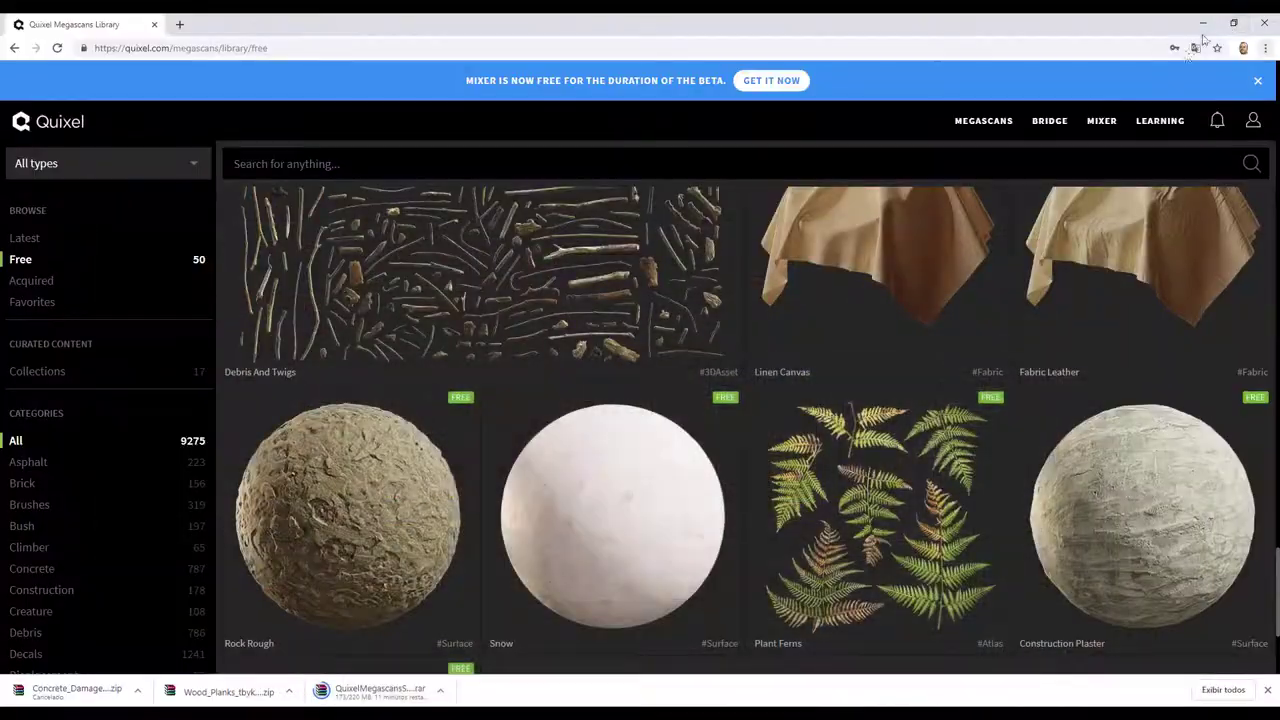
Minimize Chrome, launch the Epic Games Launcher from its desktop shortcut, and maximize it
click(1203, 22)
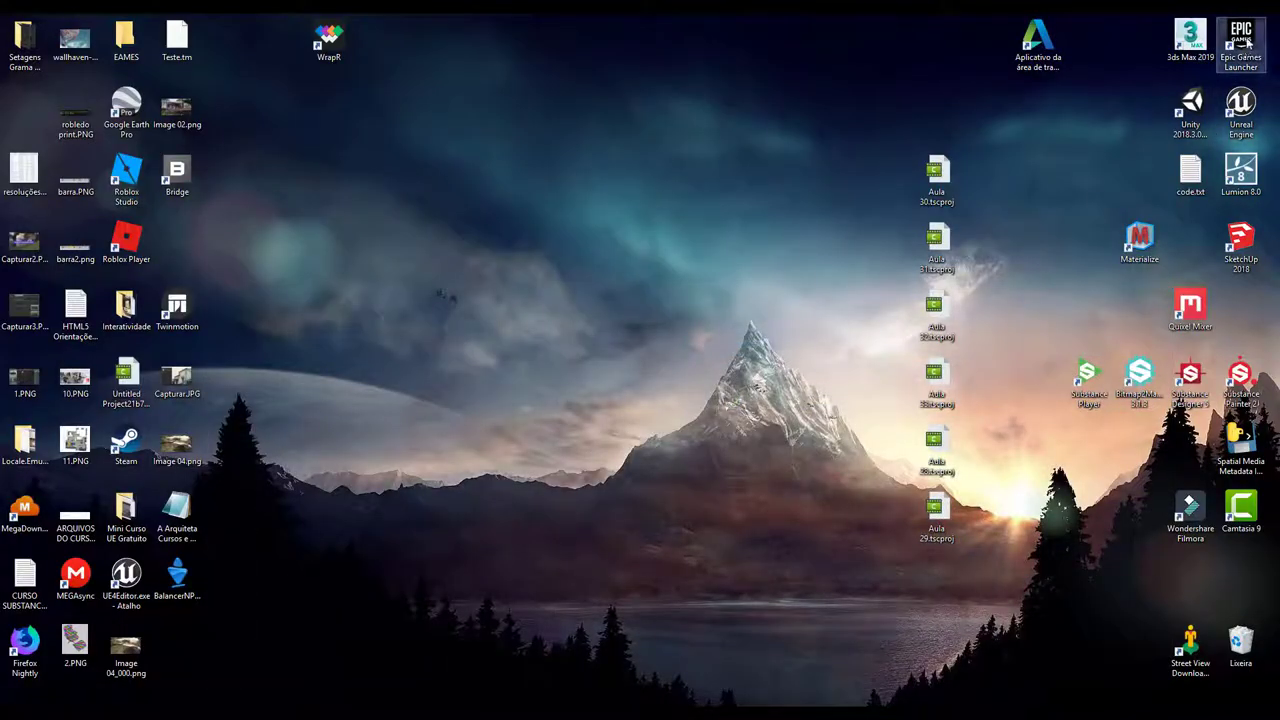
double_click(1246, 30)
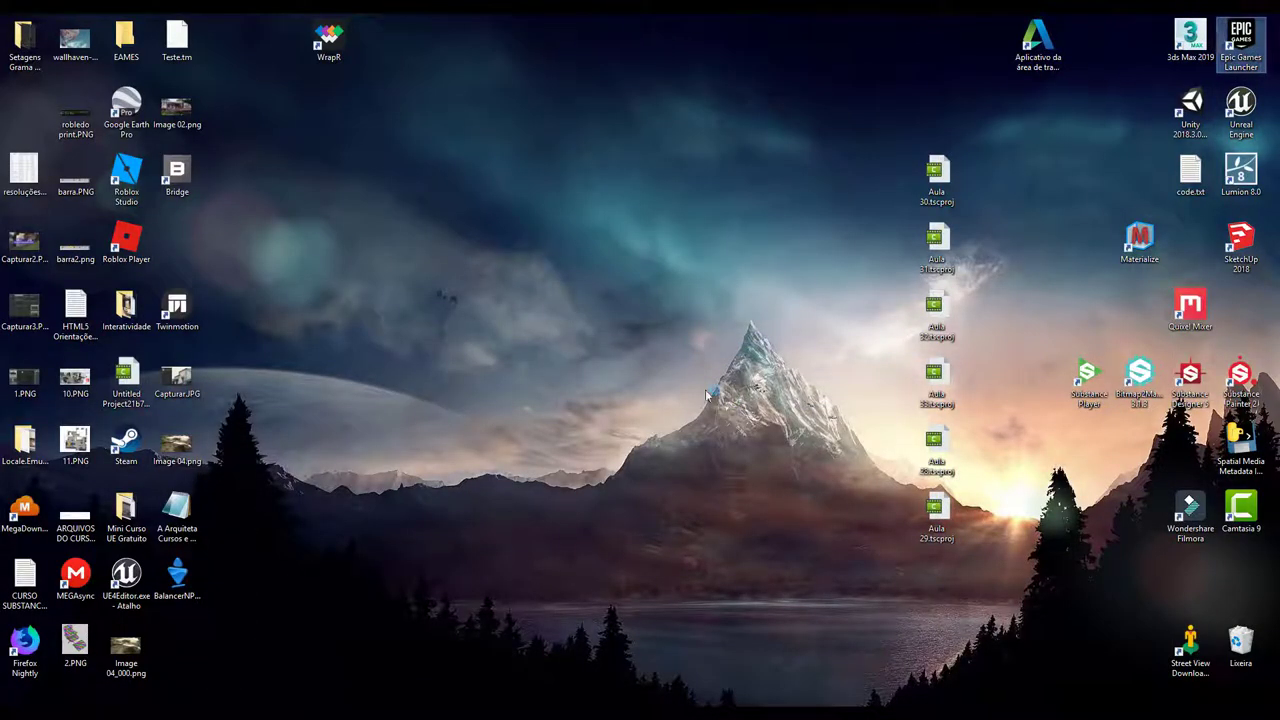
click(1054, 38)
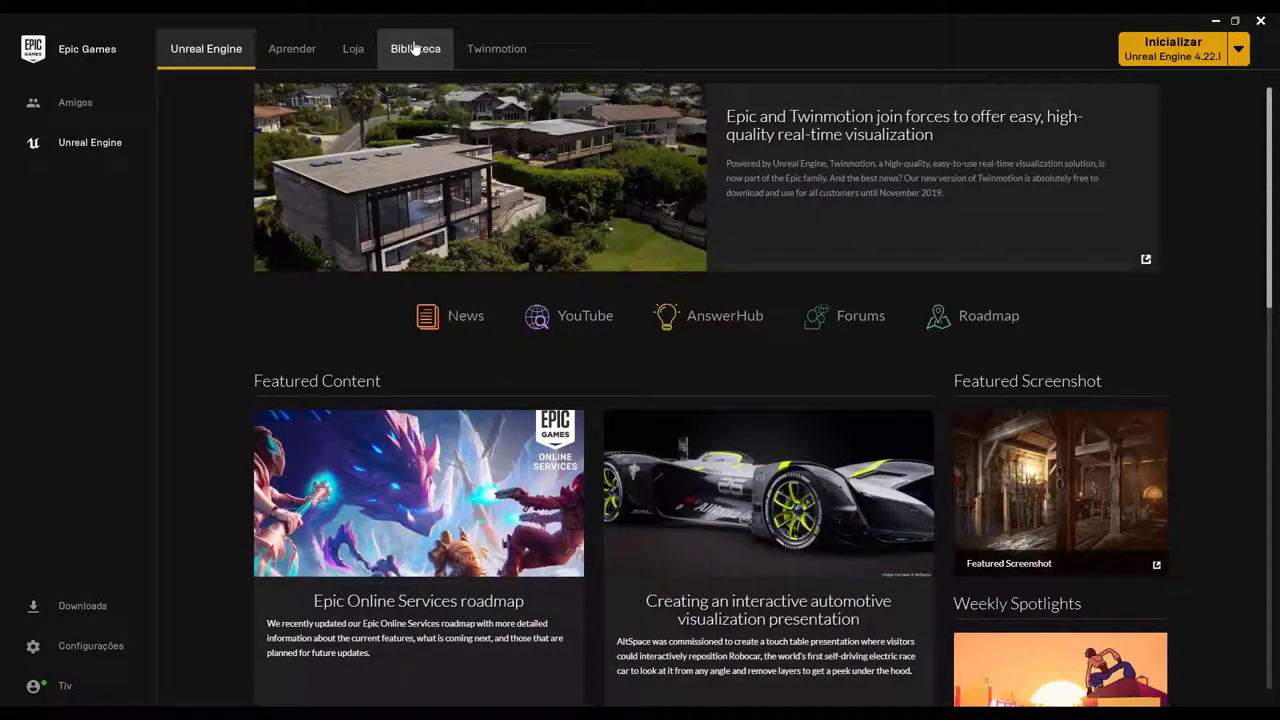
Browse the launcher's Library (Biblioteca) down to the vault (Cofre) of owned assets
click(415, 48)
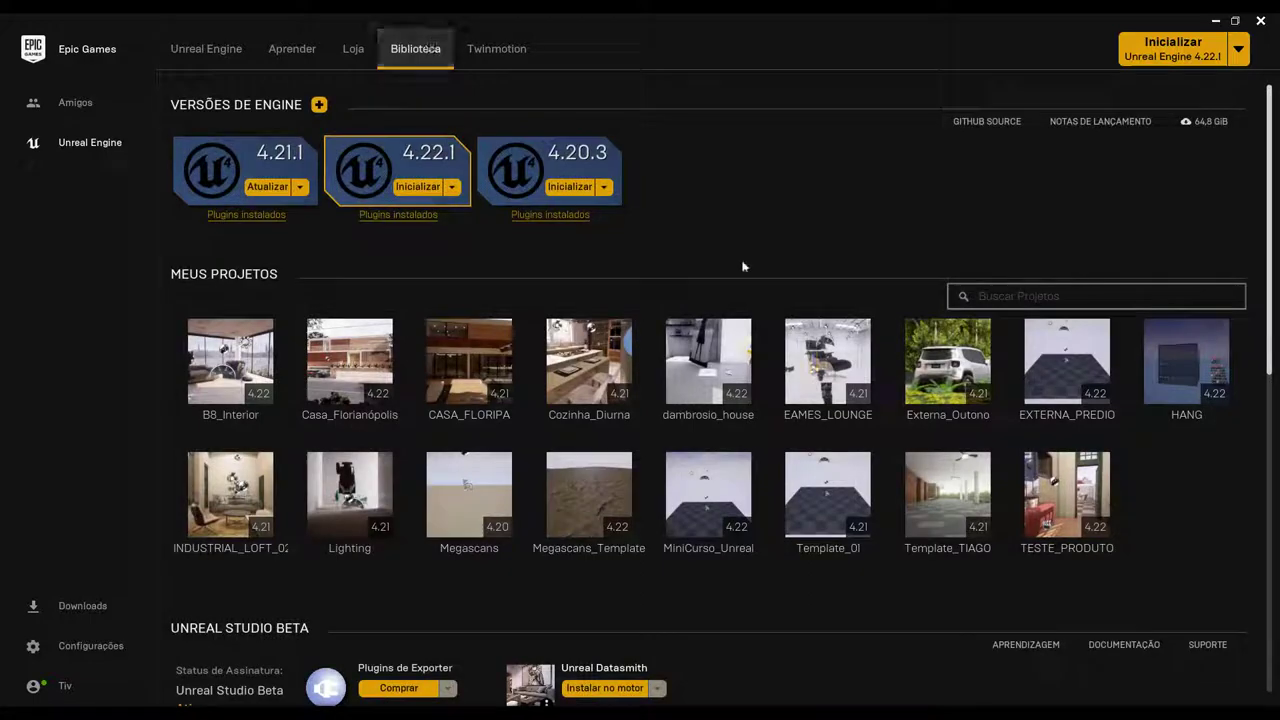
scroll(746, 263, down, 2)
scroll(752, 320, down, 4)
scroll(757, 410, down, 2)
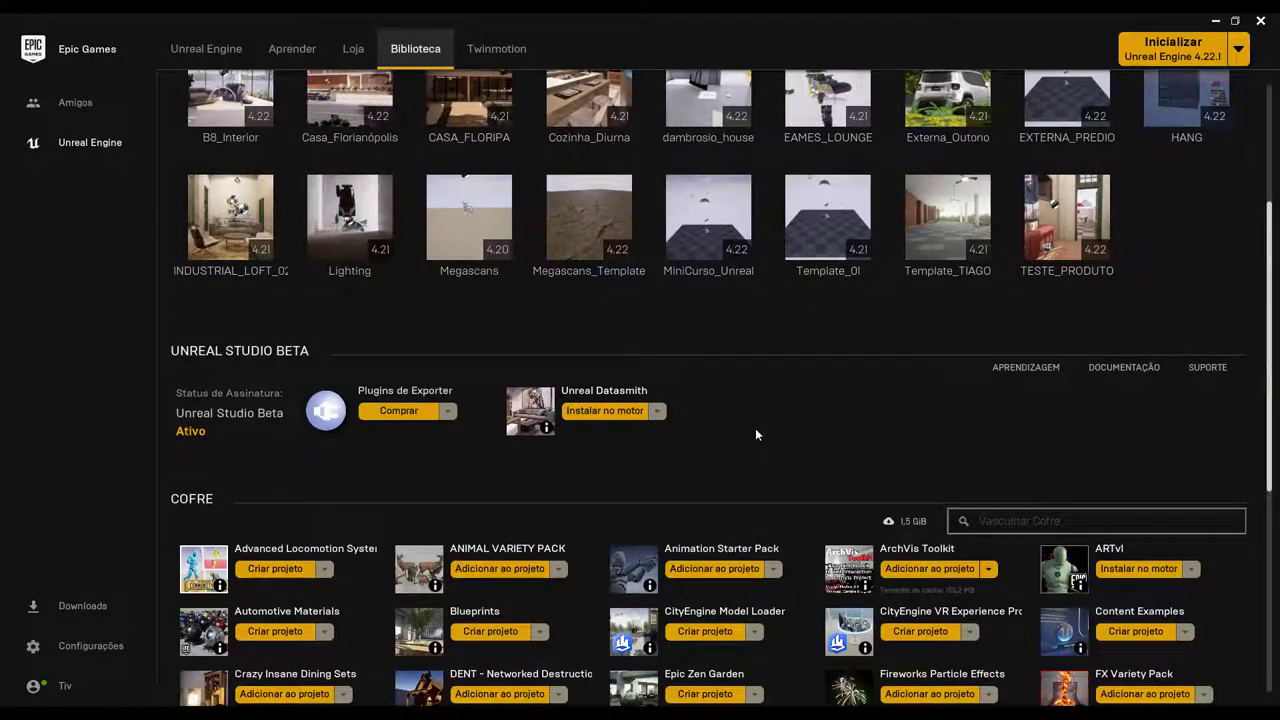
scroll(780, 390, down, 2)
scroll(800, 350, down, 3)
scroll(802, 362, down, 4)
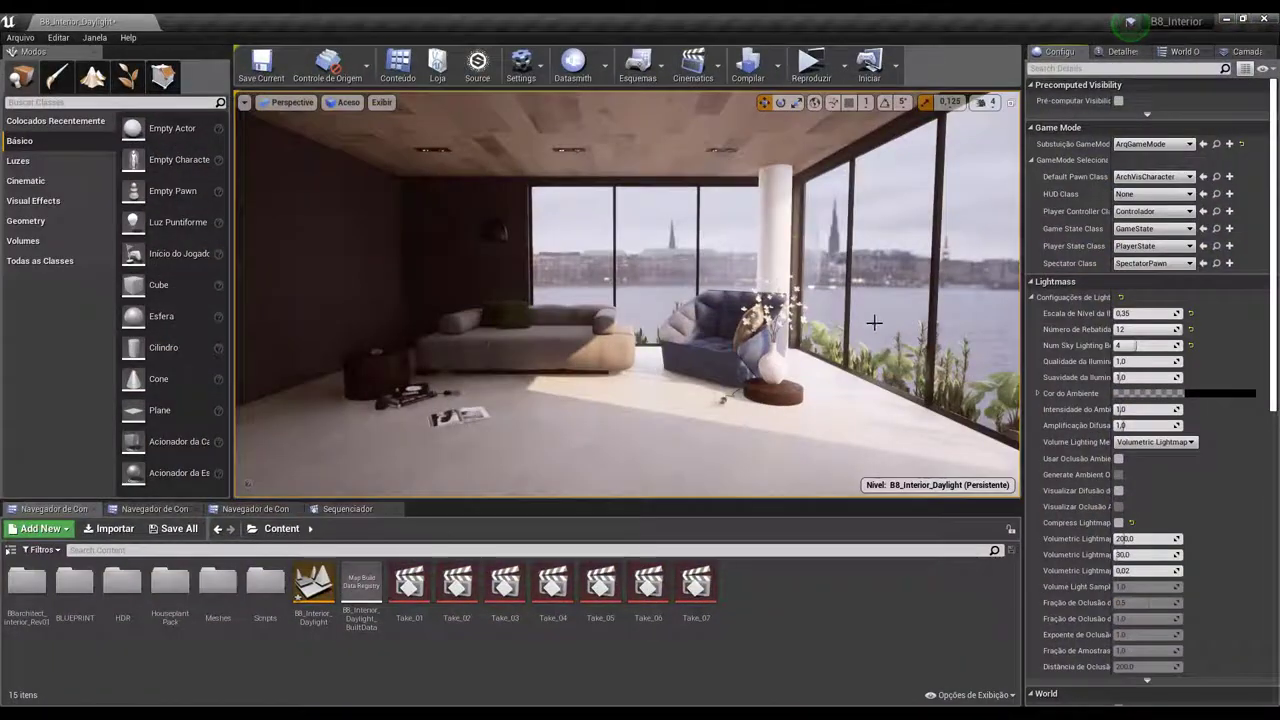
Fly the viewport camera from the sofa around to the plant-stand corner
mouse_move(737, 451)
right_down()
mouse_move(586, 382)
mouse_move(700, 380)
right_up()
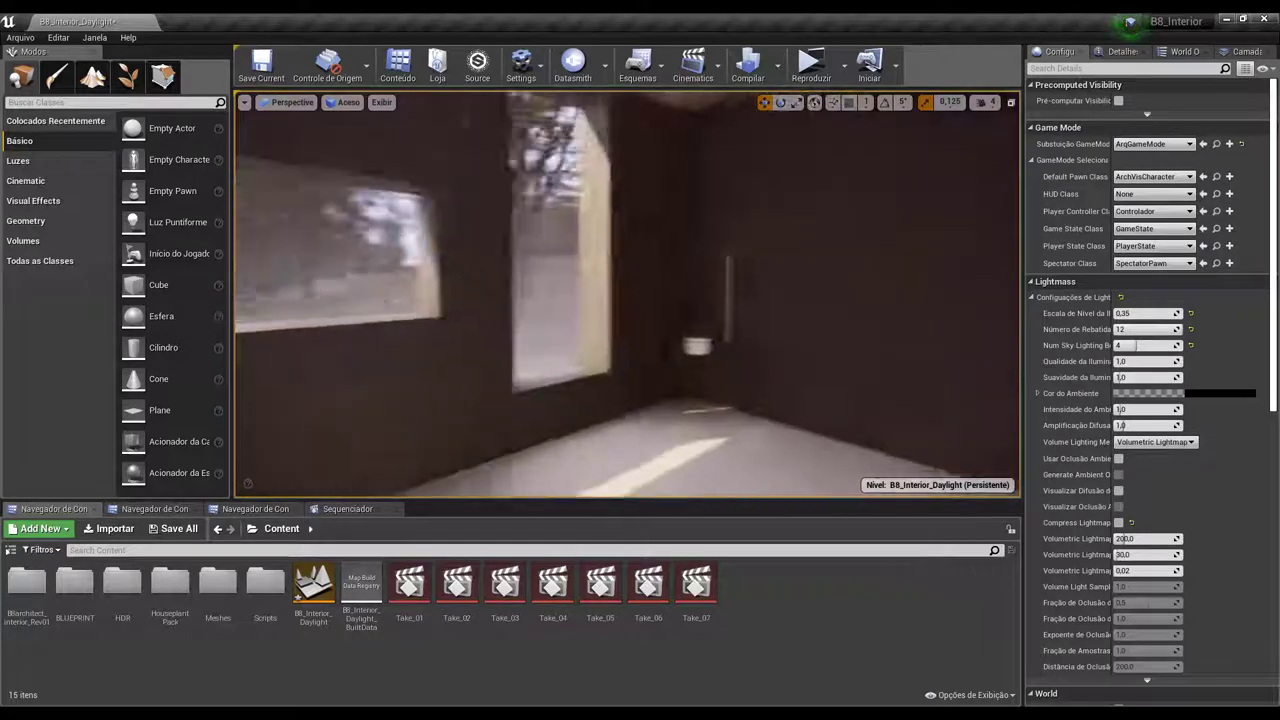
right_drag(627, 295, 627, 340)
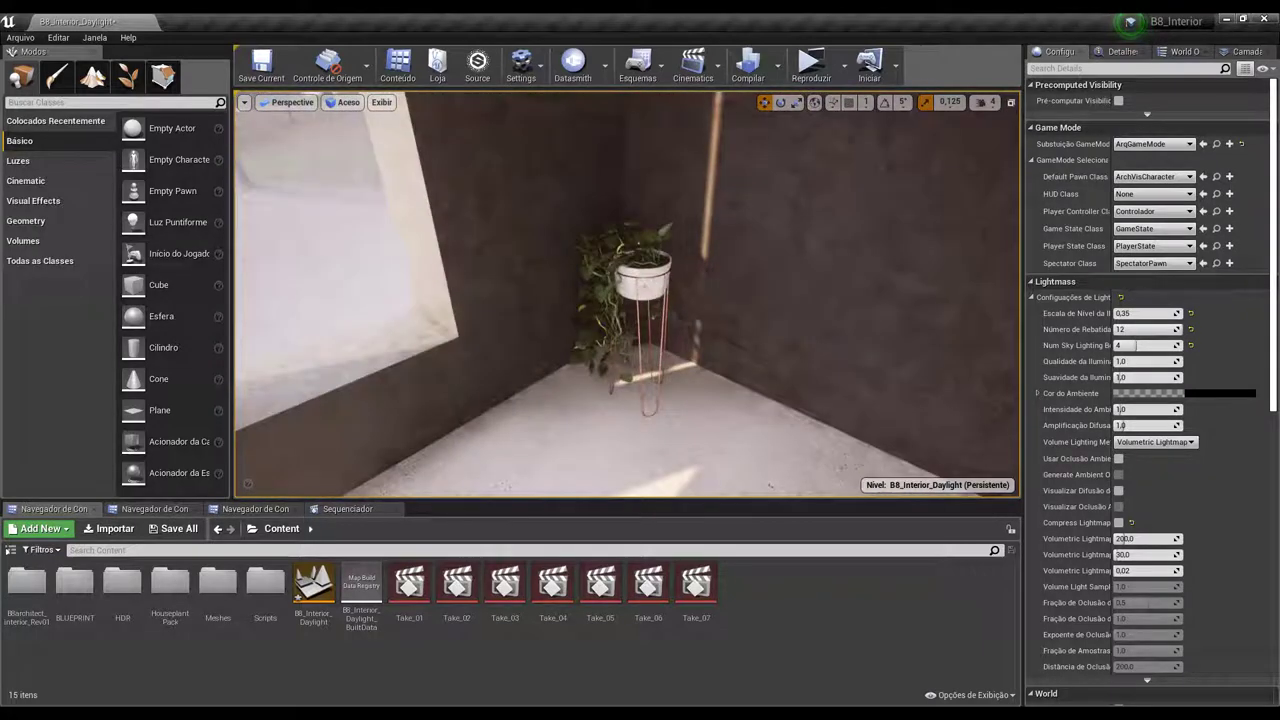
right_drag(674, 426, 674, 436)
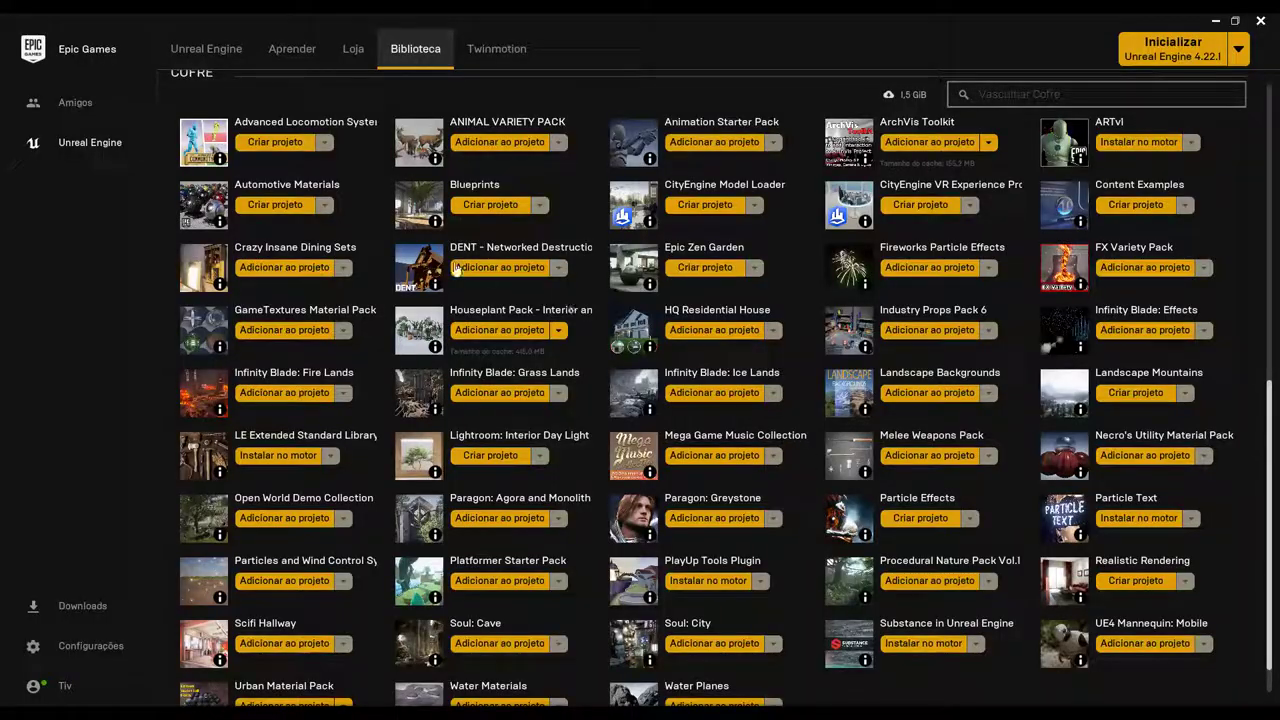
Scroll back to the top of the Library and switch to the Marketplace (Loja) store
scroll(455, 268, up, 5)
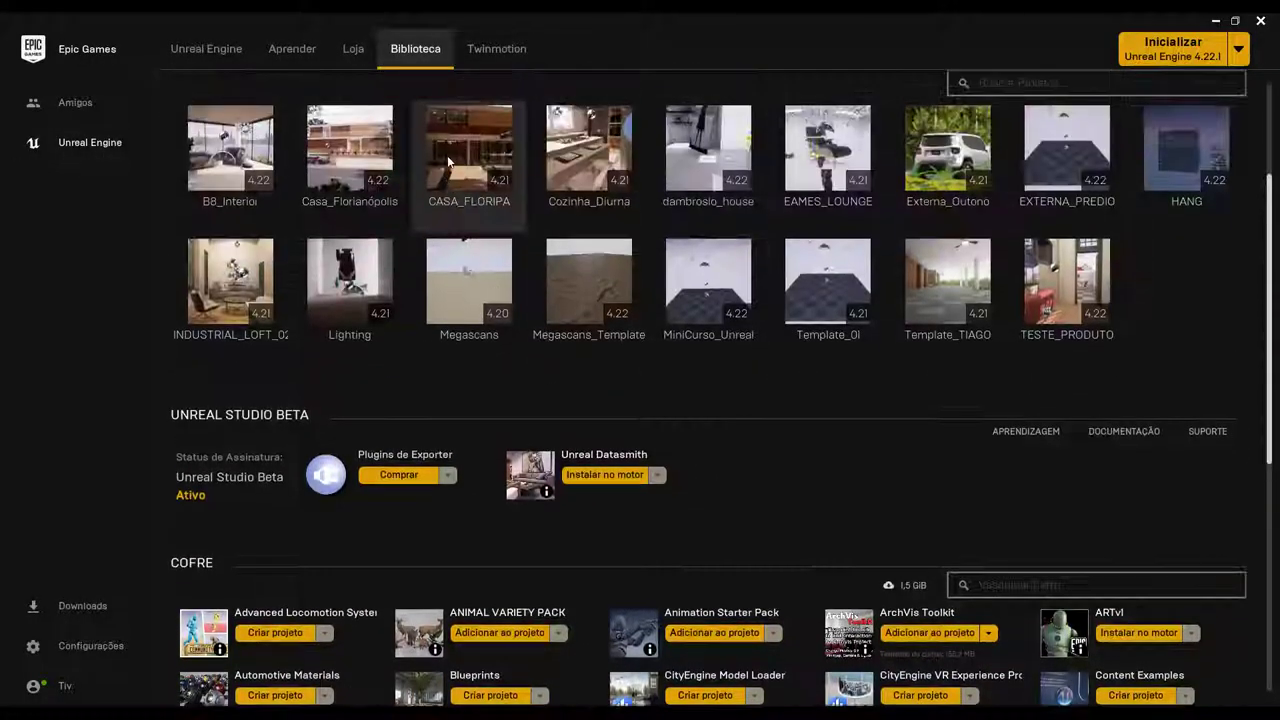
scroll(448, 161, up, 2)
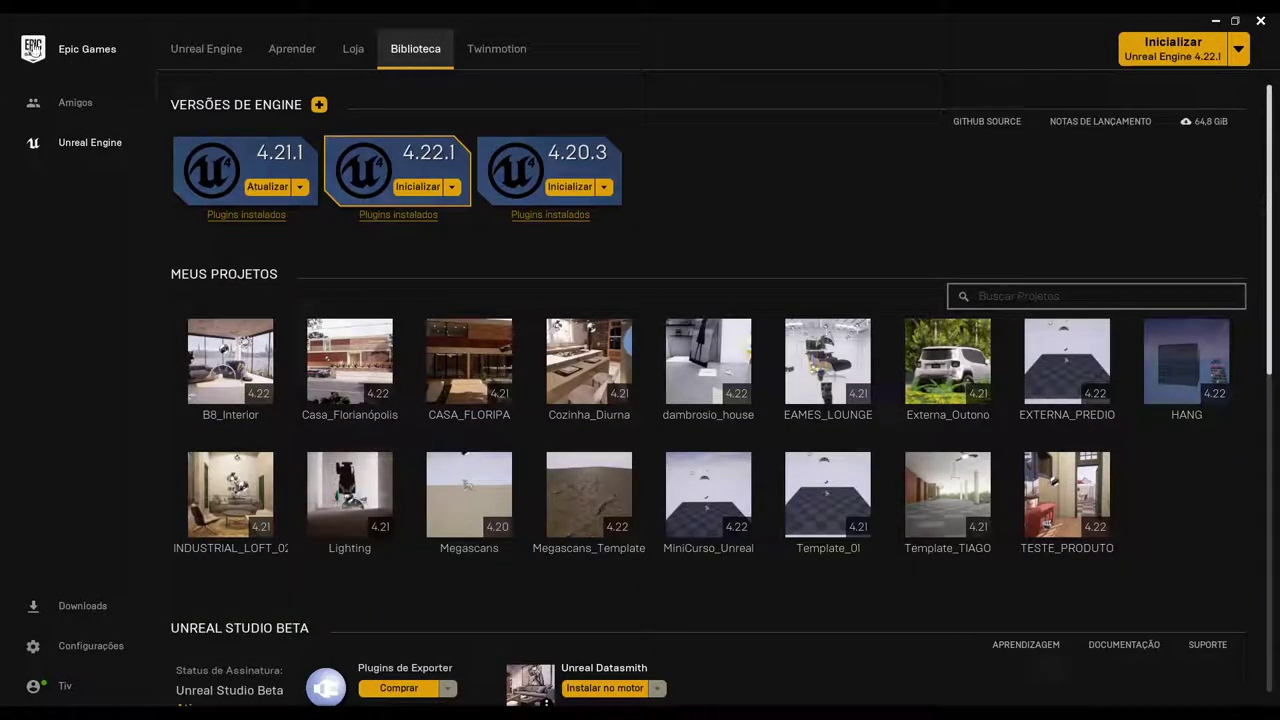
click(350, 58)
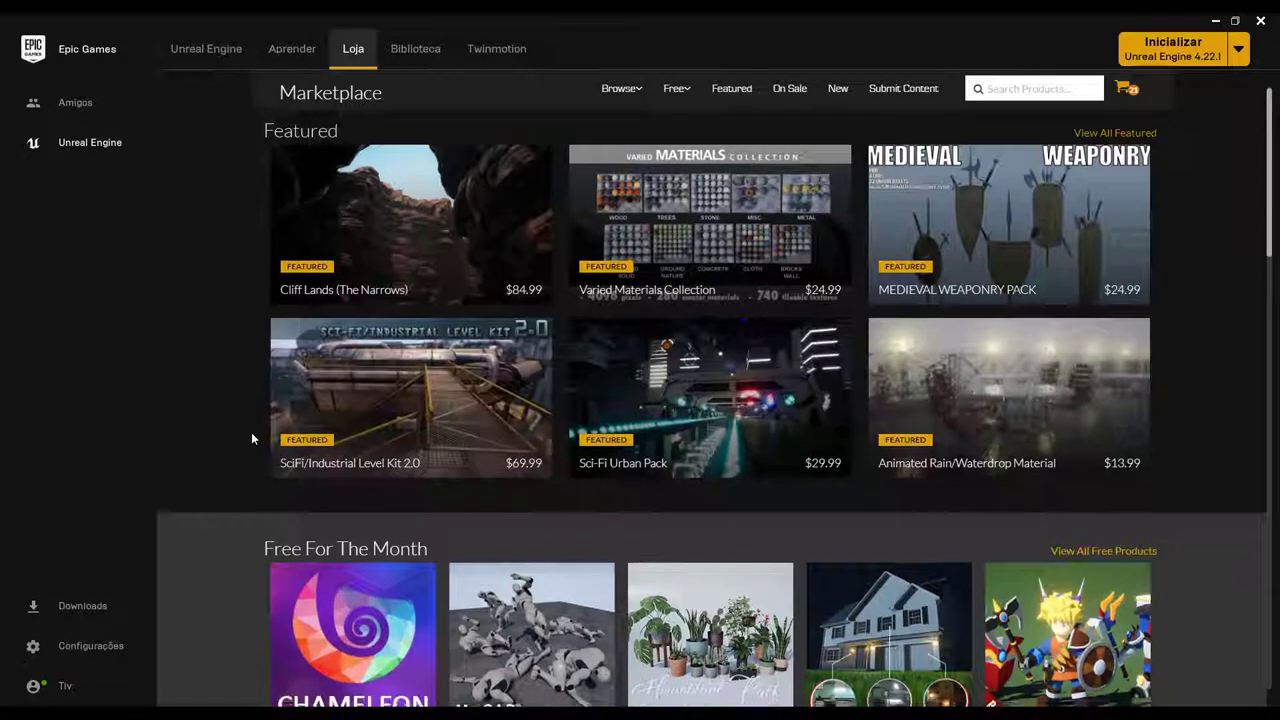
Scroll to Free For The Month, confirm Houseplant Pack shows Owned, and return to the Library
scroll(703, 473, down, 1)
scroll(703, 473, down, 1)
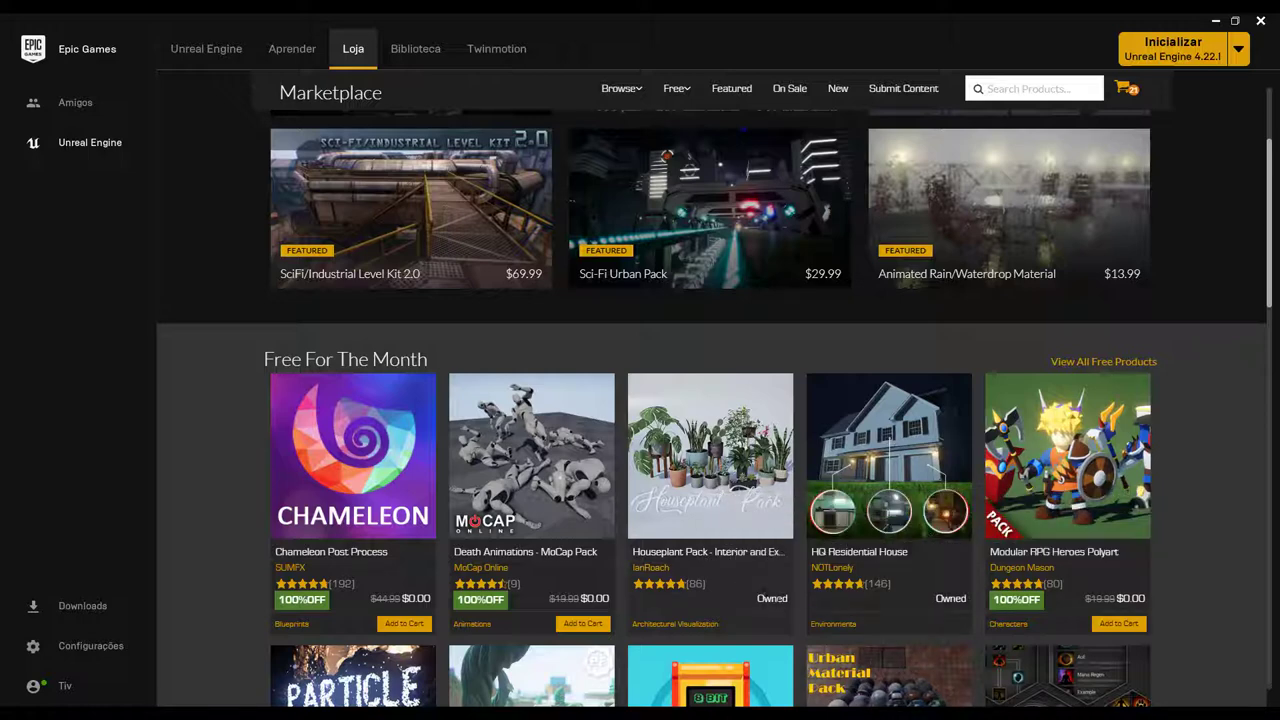
click(418, 52)
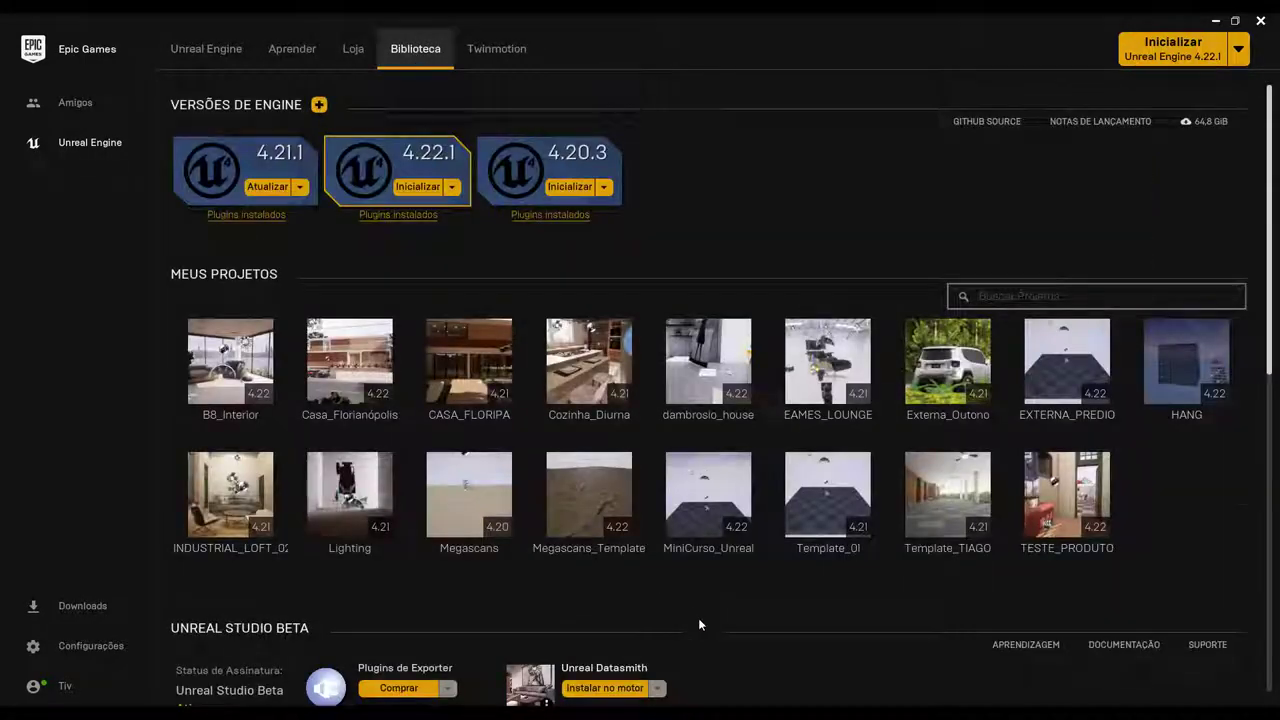
scroll(698, 618, down, 5)
scroll(800, 421, down, 2)
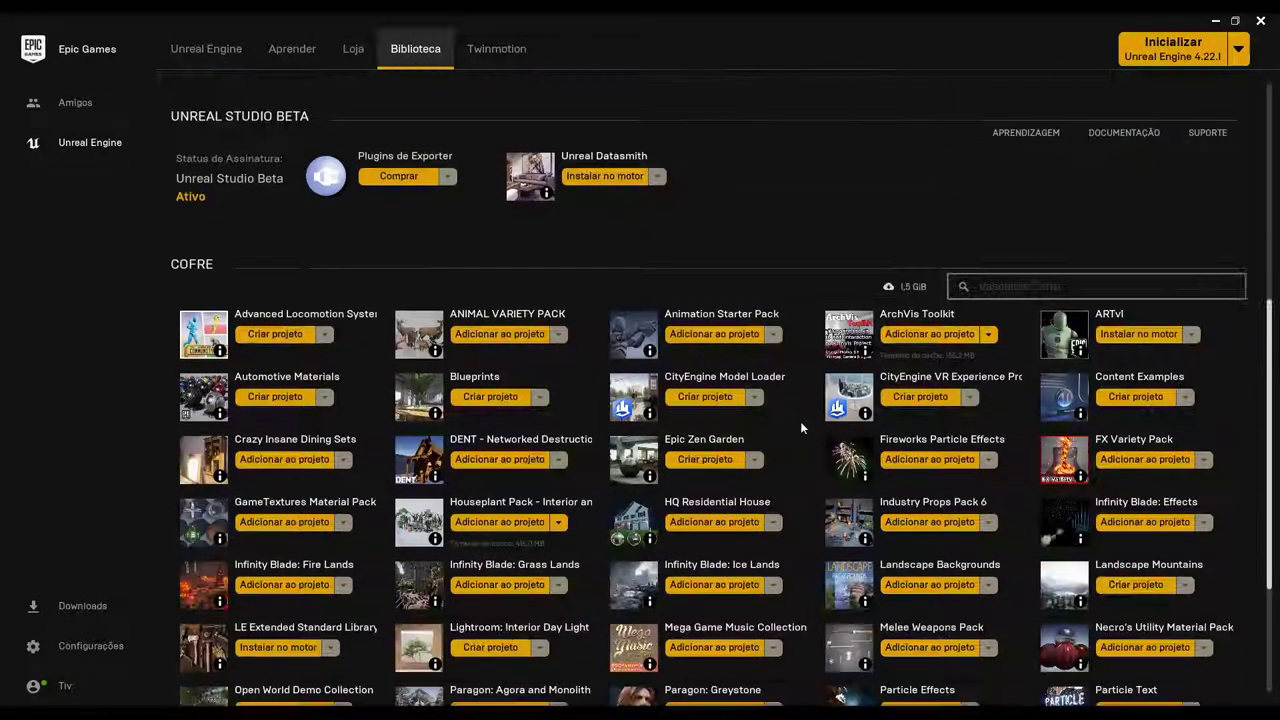
scroll(797, 416, down, 1)
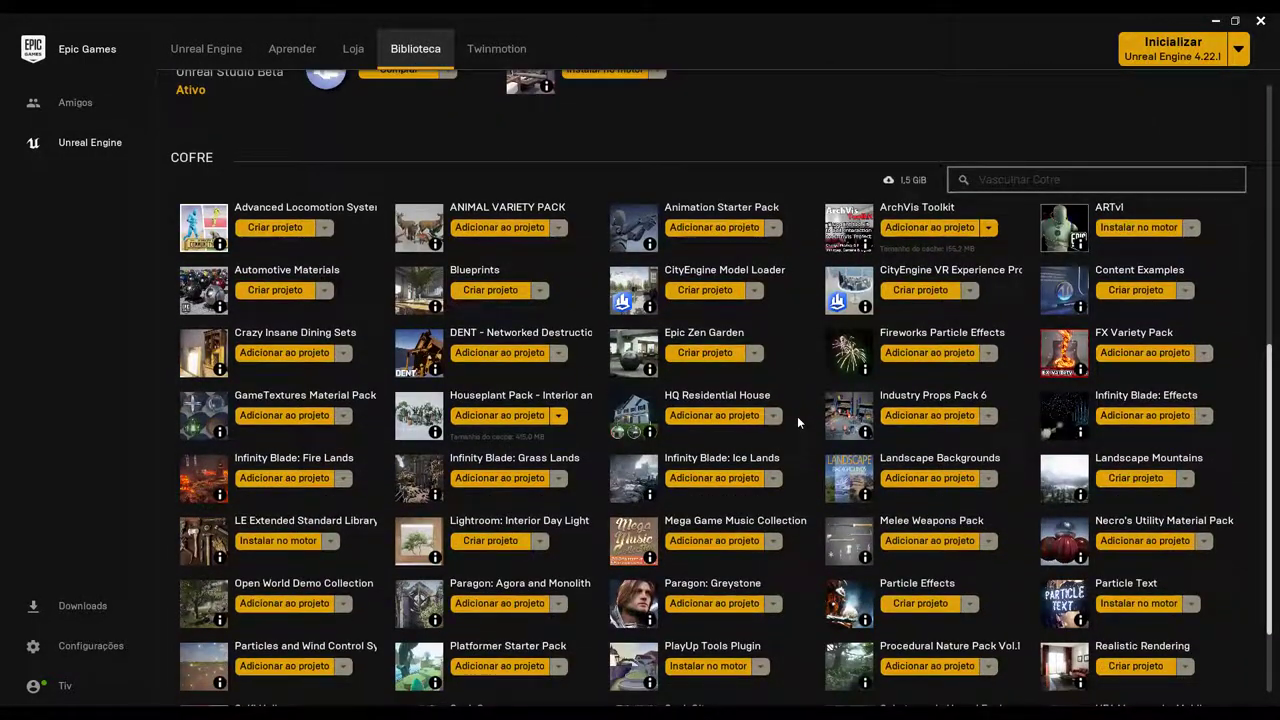
scroll(797, 416, down, 1)
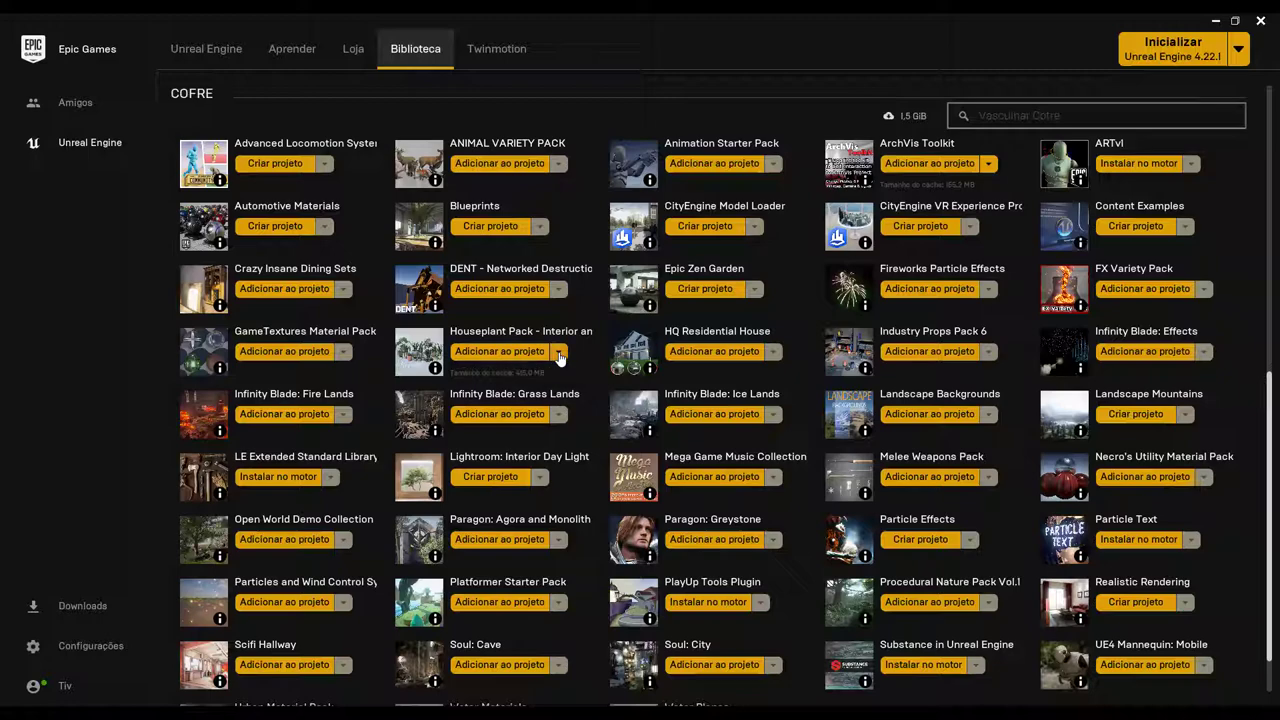
click(510, 352)
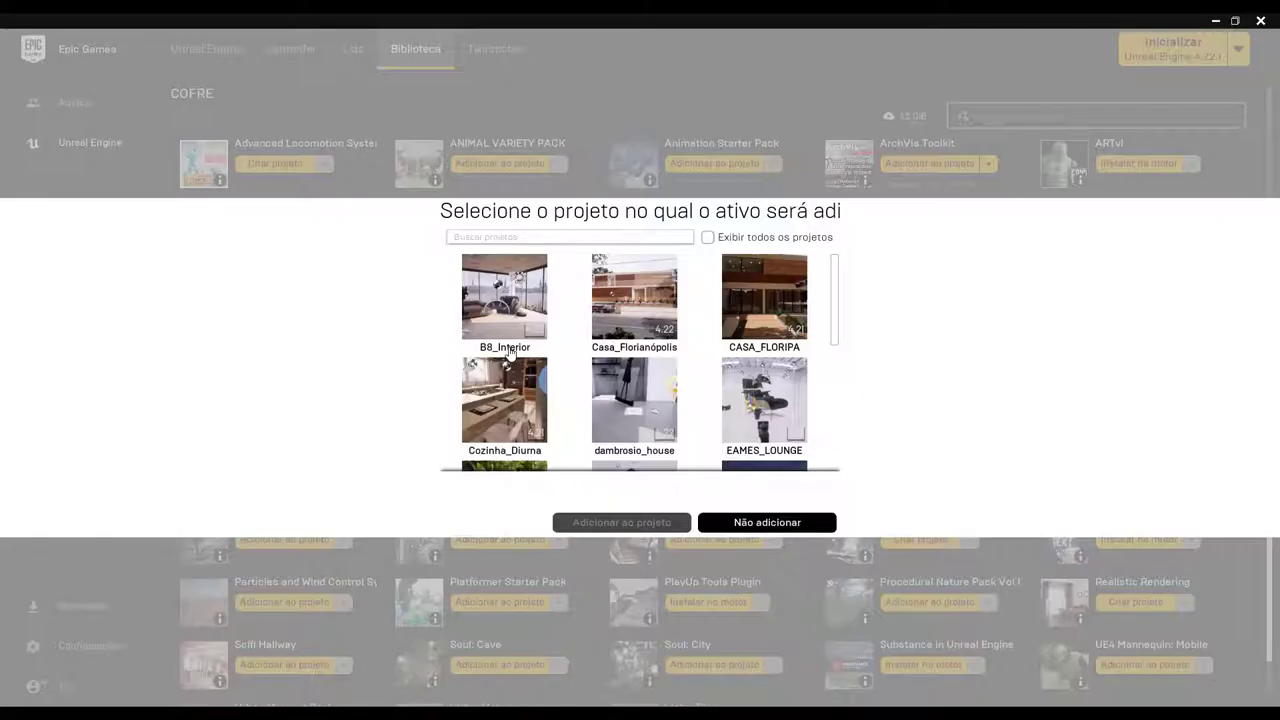
scroll(762, 276, down, 3)
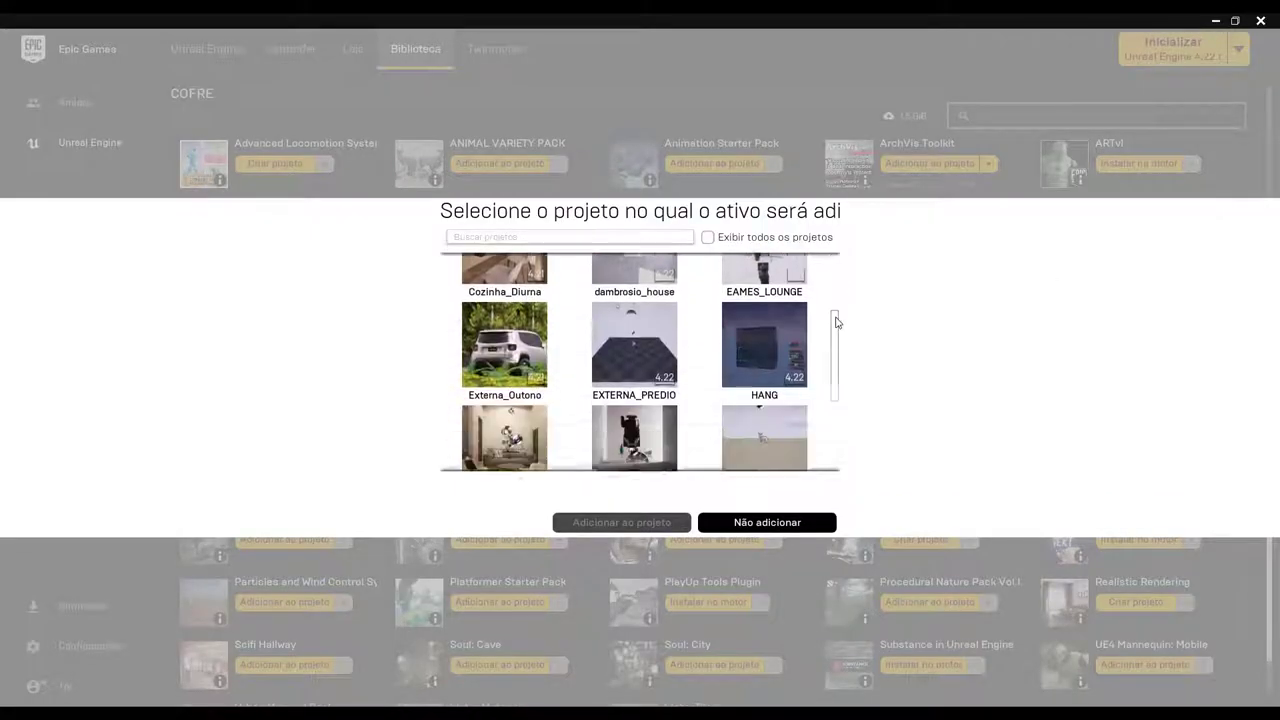
drag(834, 423, 832, 304)
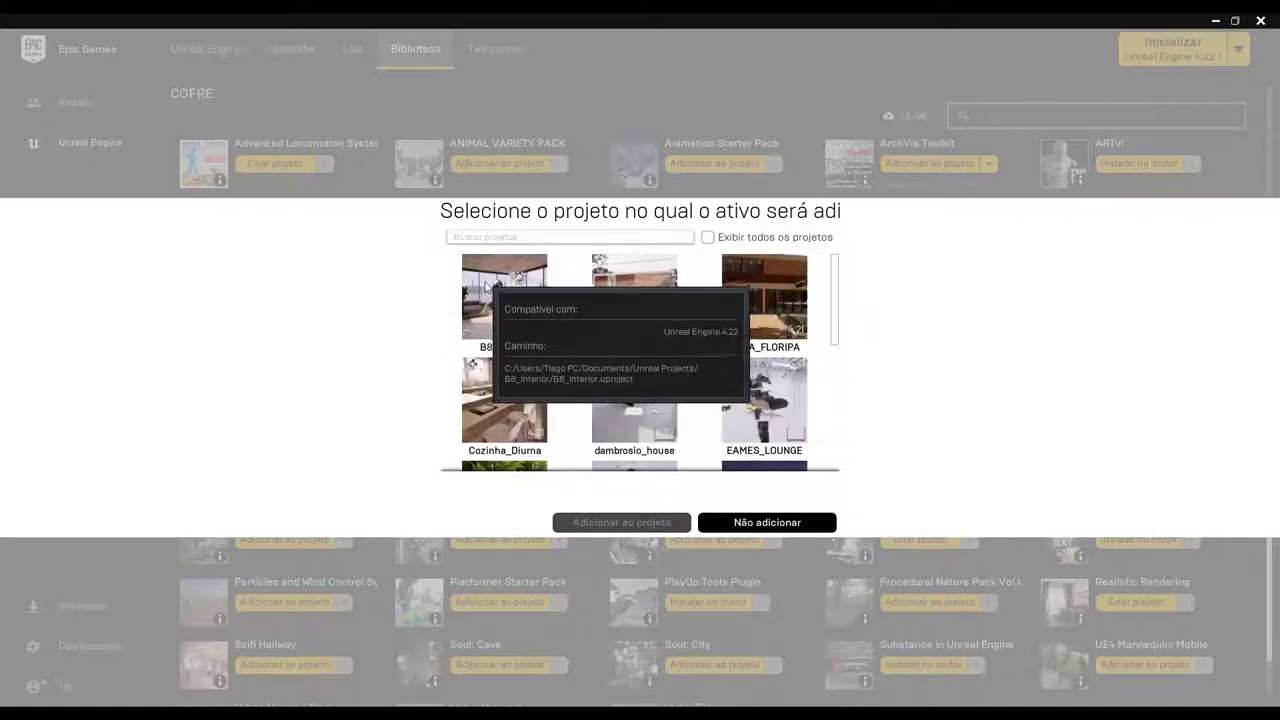
click(822, 523)
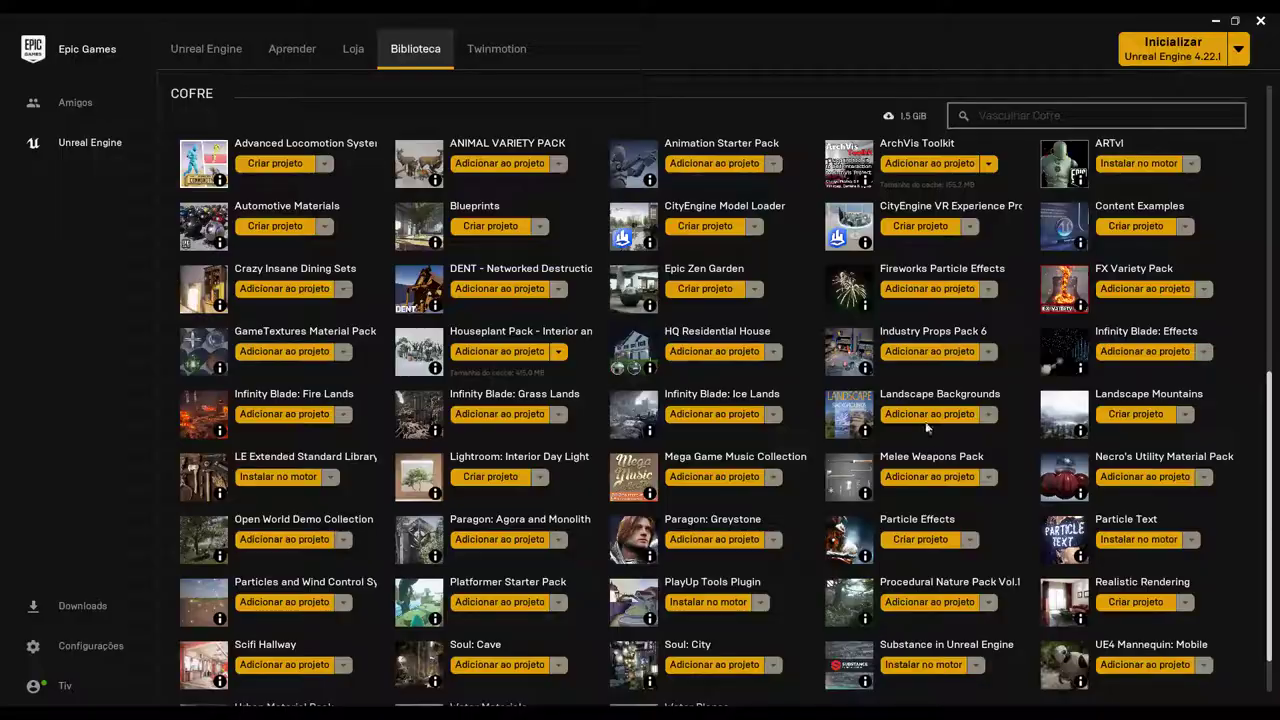
Back in the editor, browse HouseplantPack's Geometry Plants and Pots folders, inspecting plantStand01
click(1216, 20)
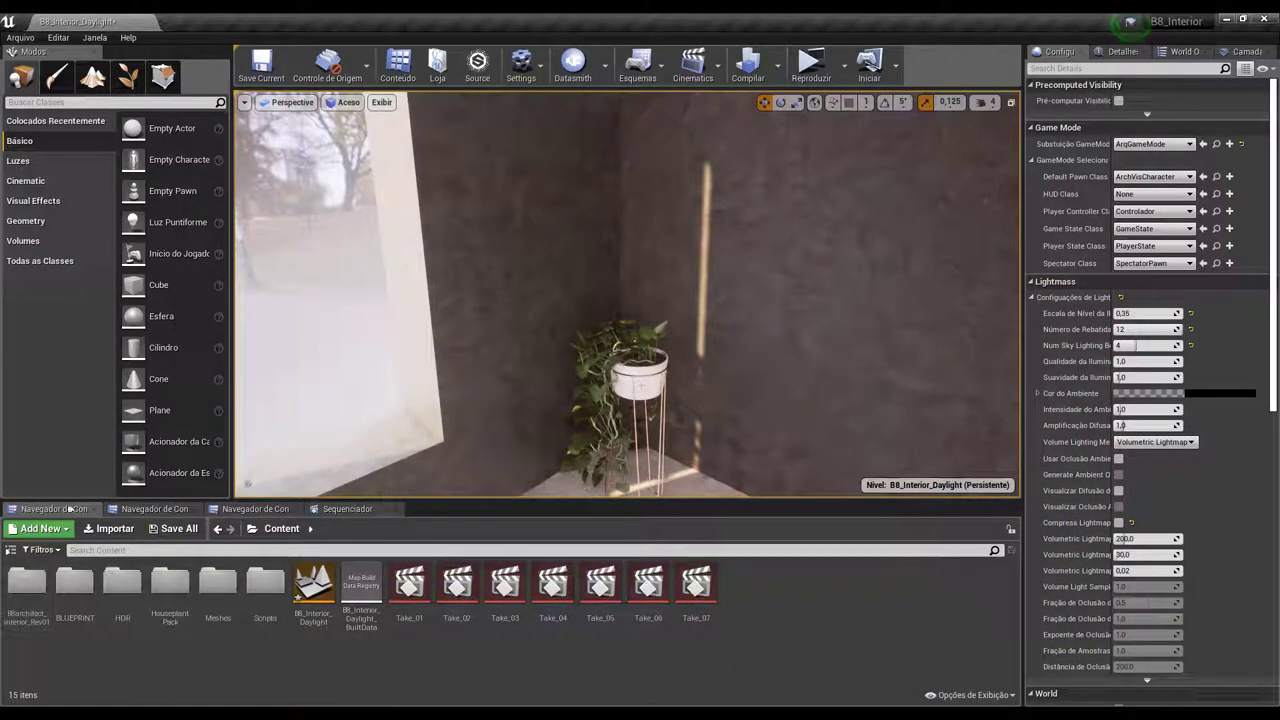
click(27, 584)
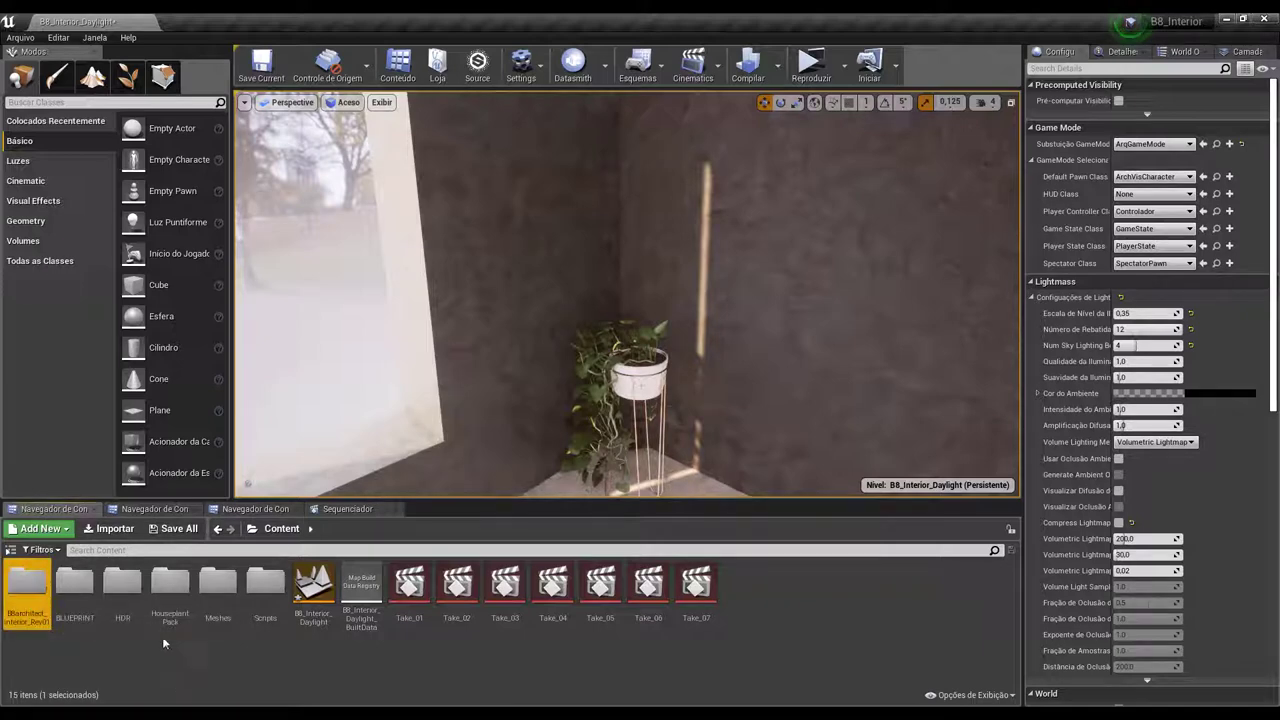
click(168, 588)
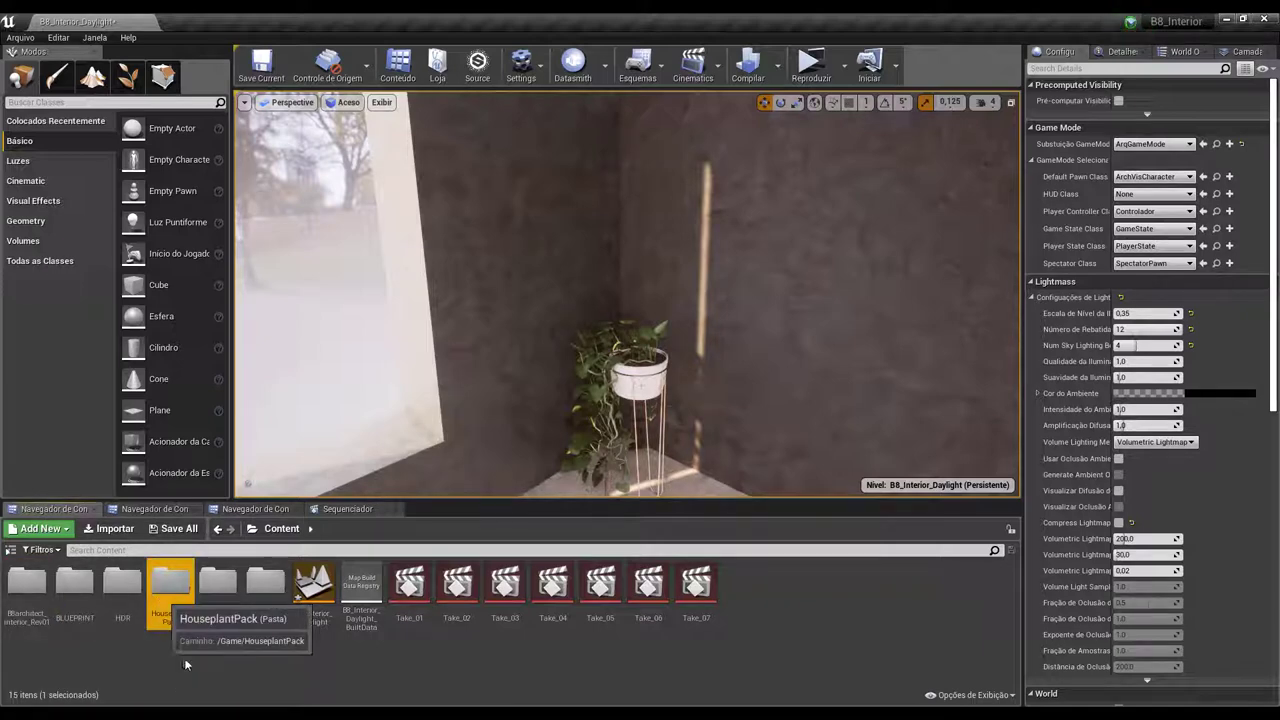
double_click(170, 592)
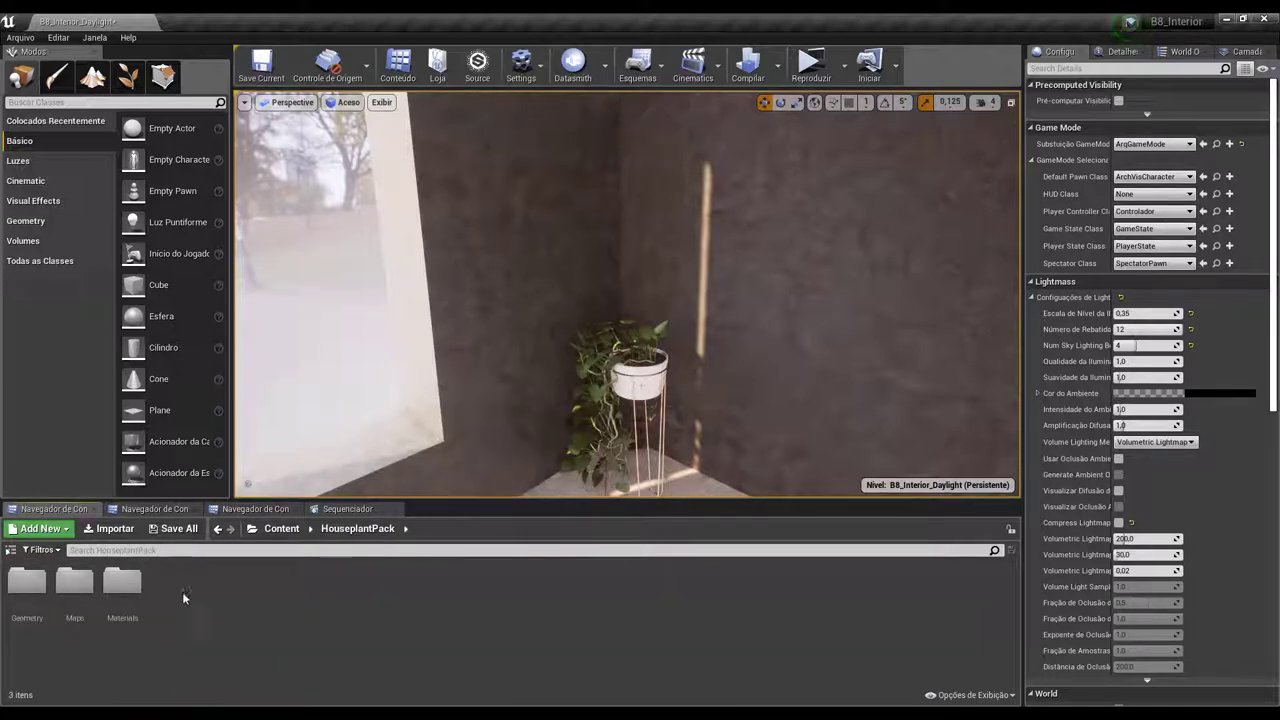
double_click(43, 607)
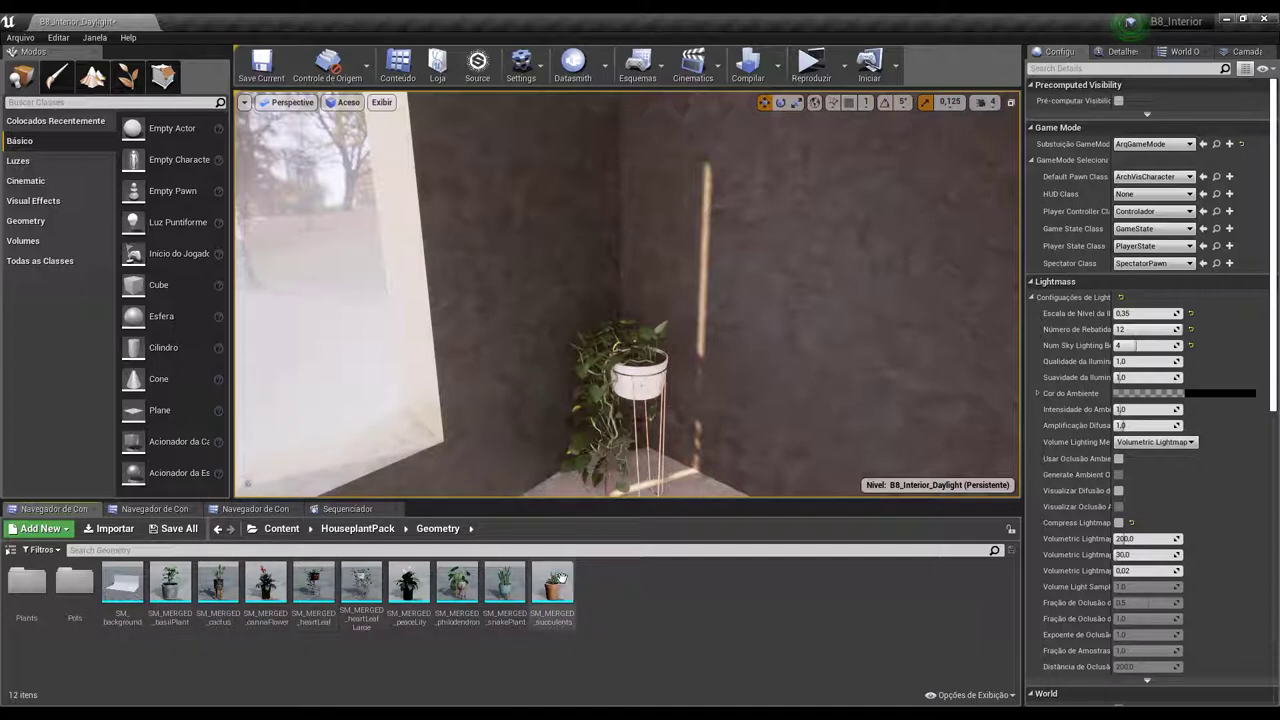
double_click(27, 585)
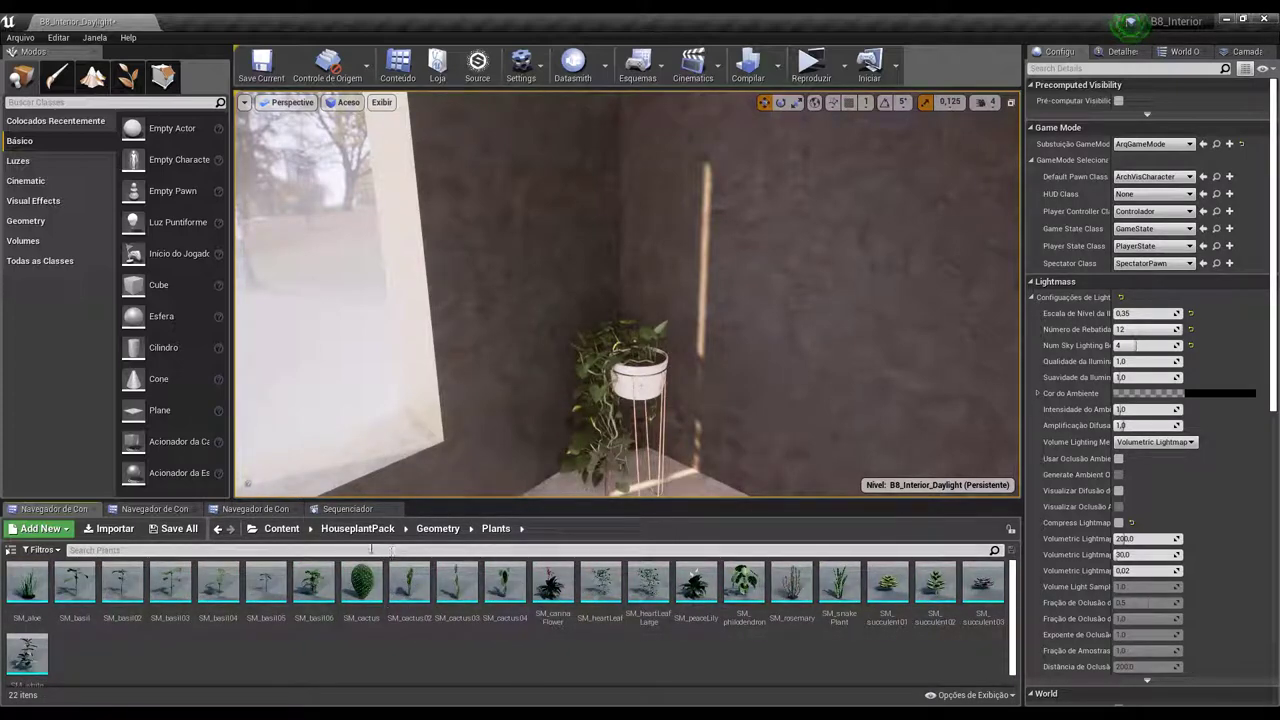
click(431, 530)
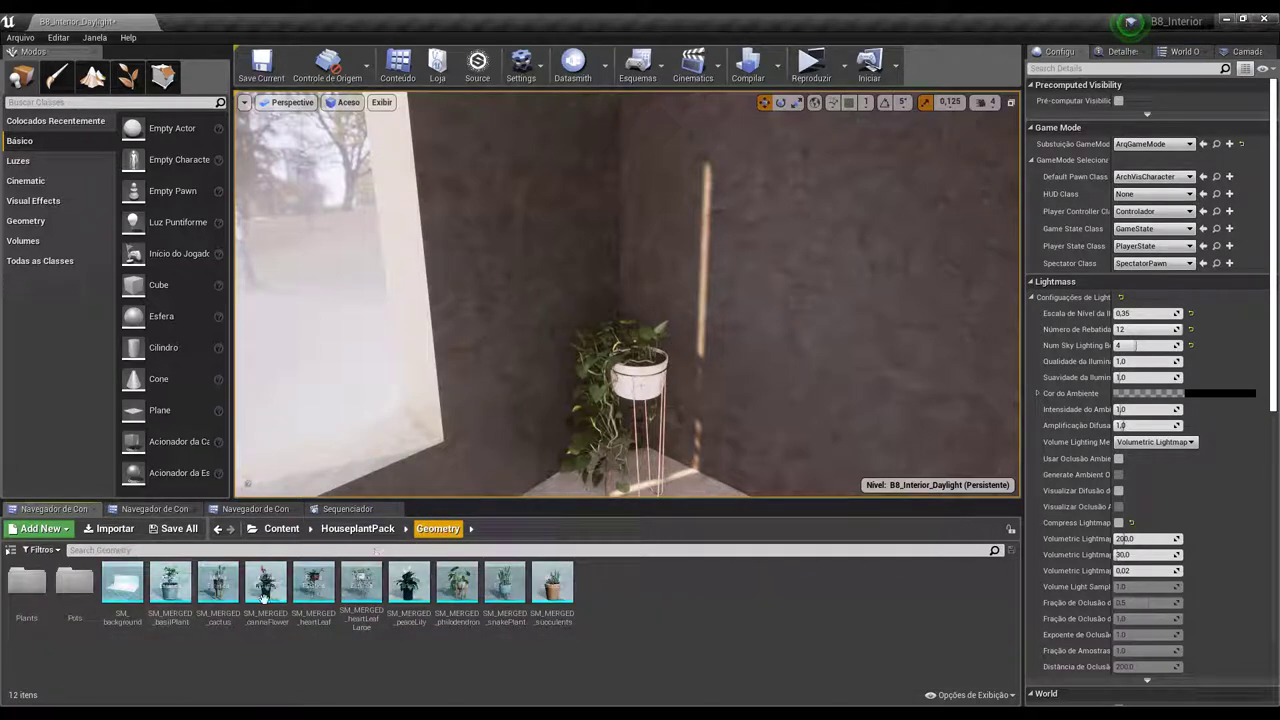
double_click(72, 585)
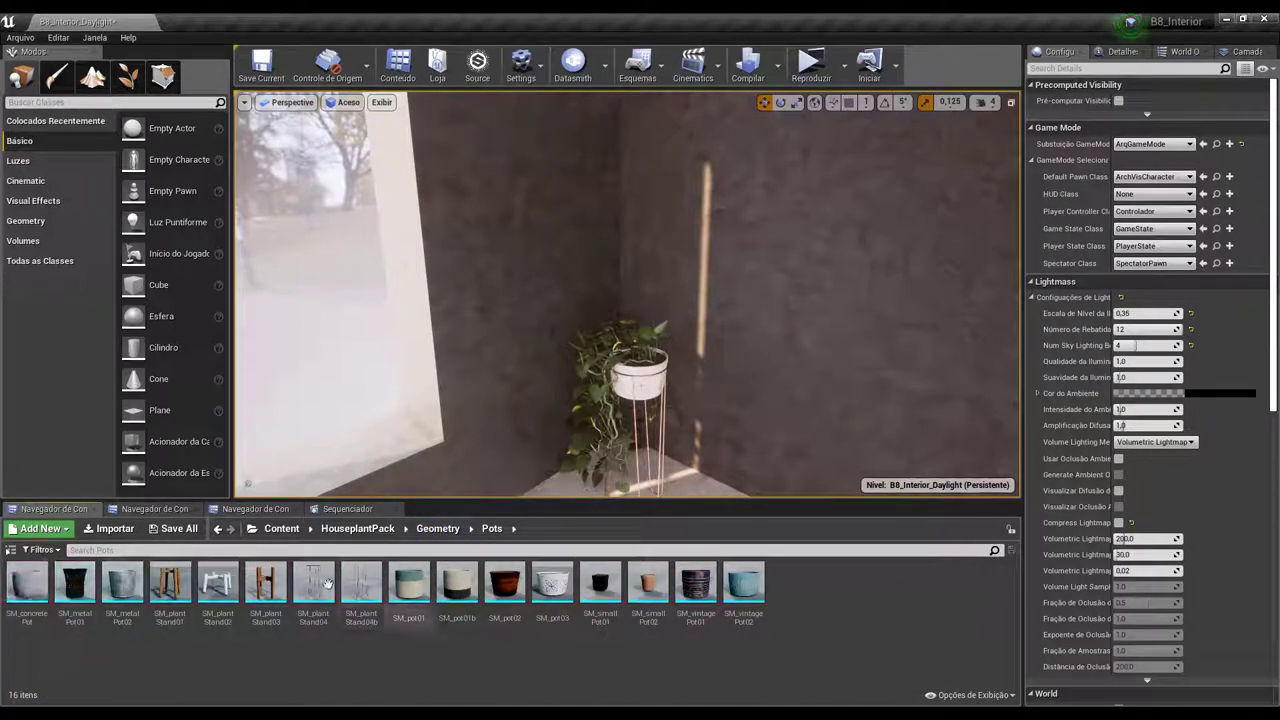
click(161, 580)
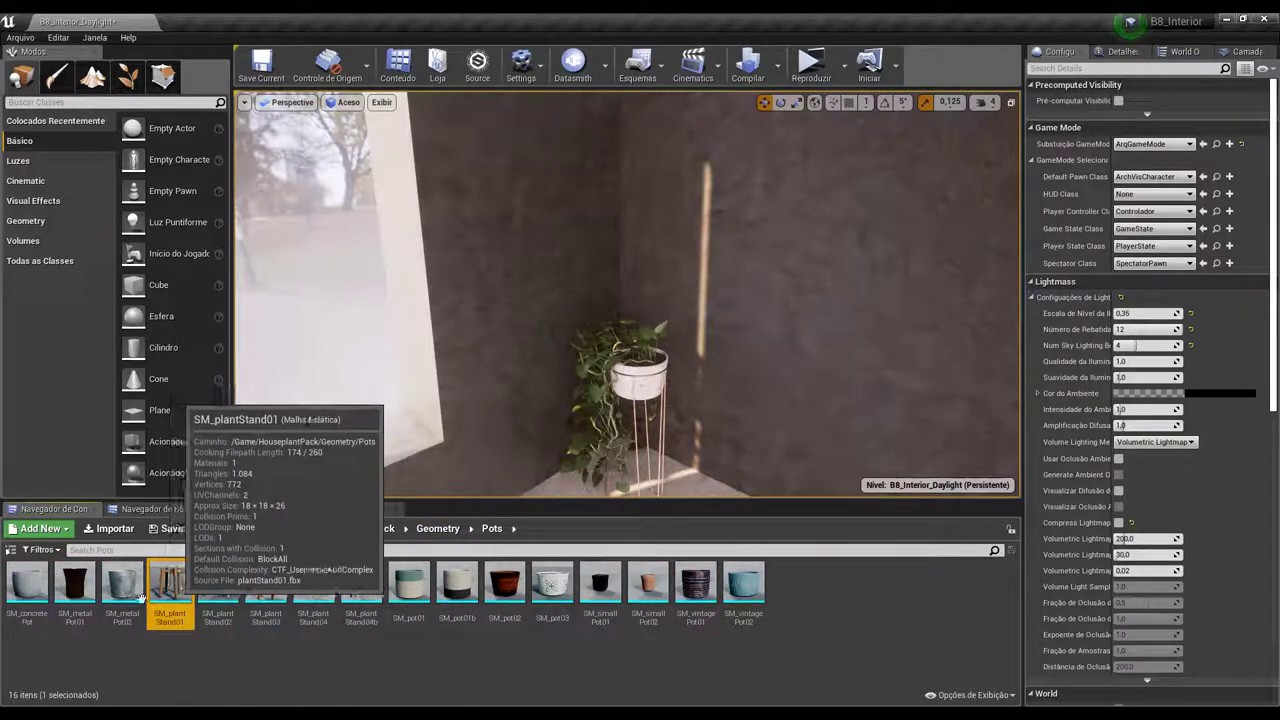
Browse the pack's Materials > Plants > Philodendron folder, then return to the Content root
click(375, 530)
double_click(134, 602)
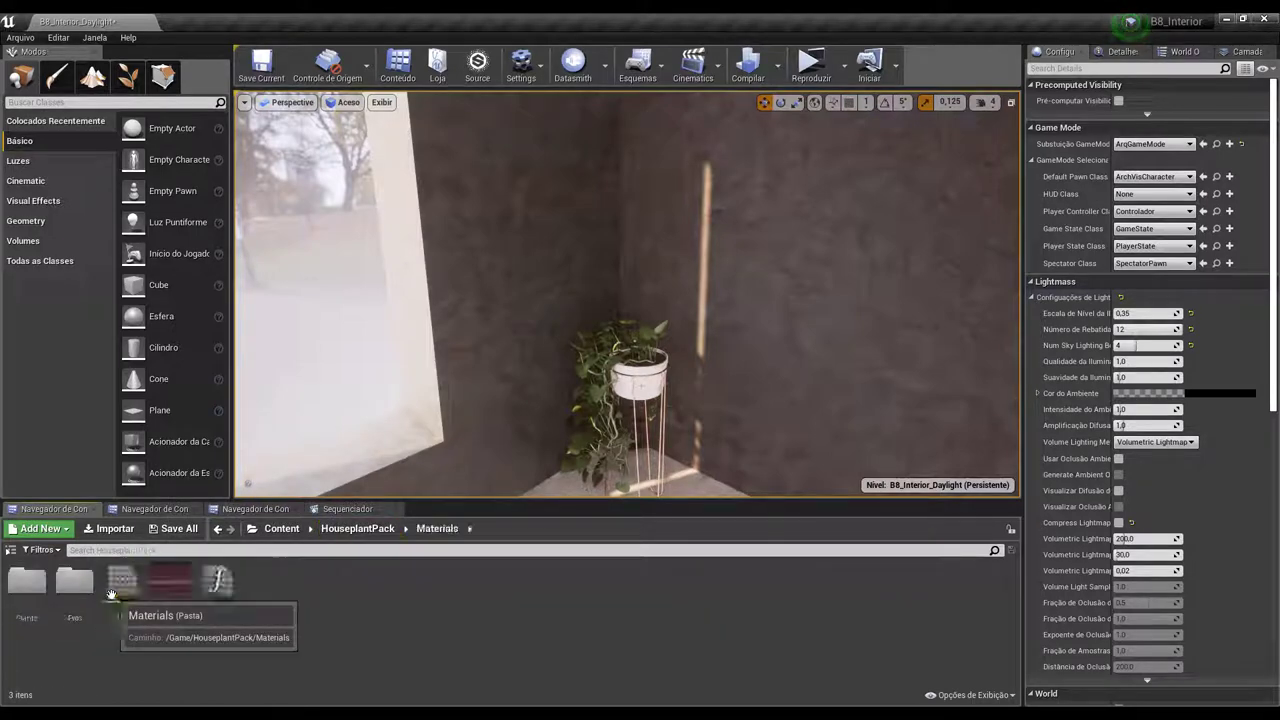
double_click(30, 585)
double_click(313, 582)
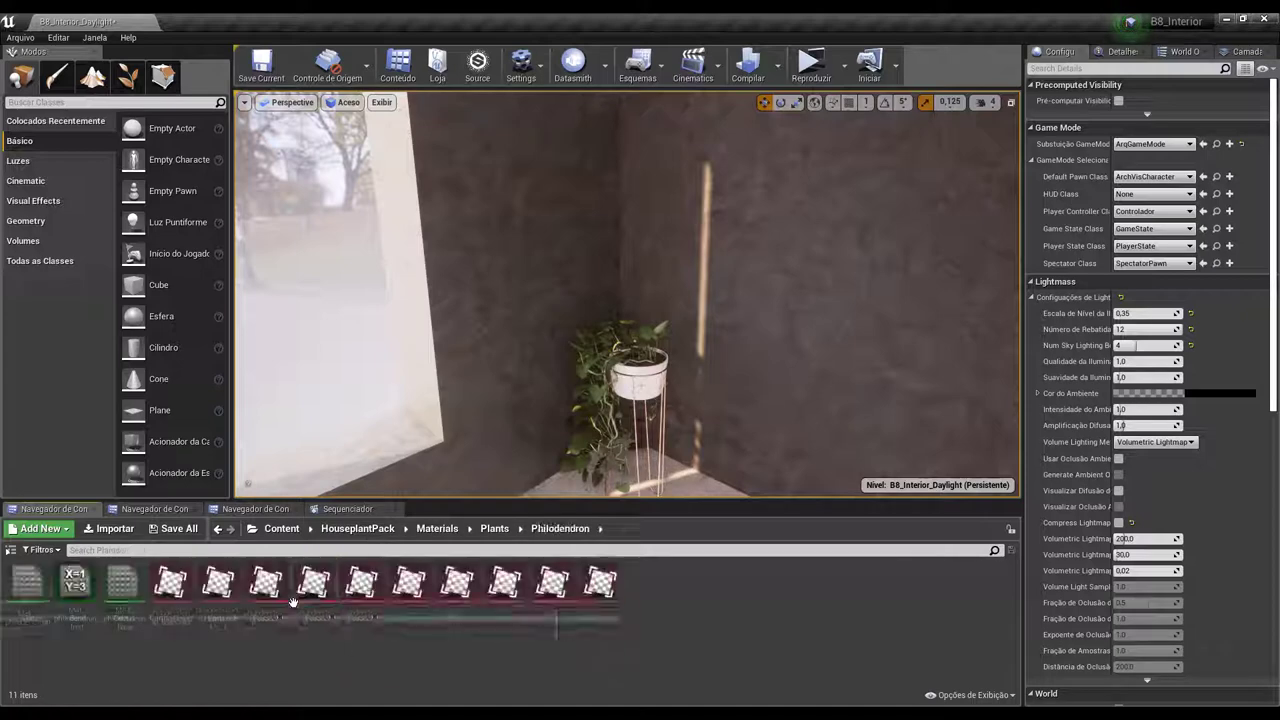
click(357, 528)
click(280, 530)
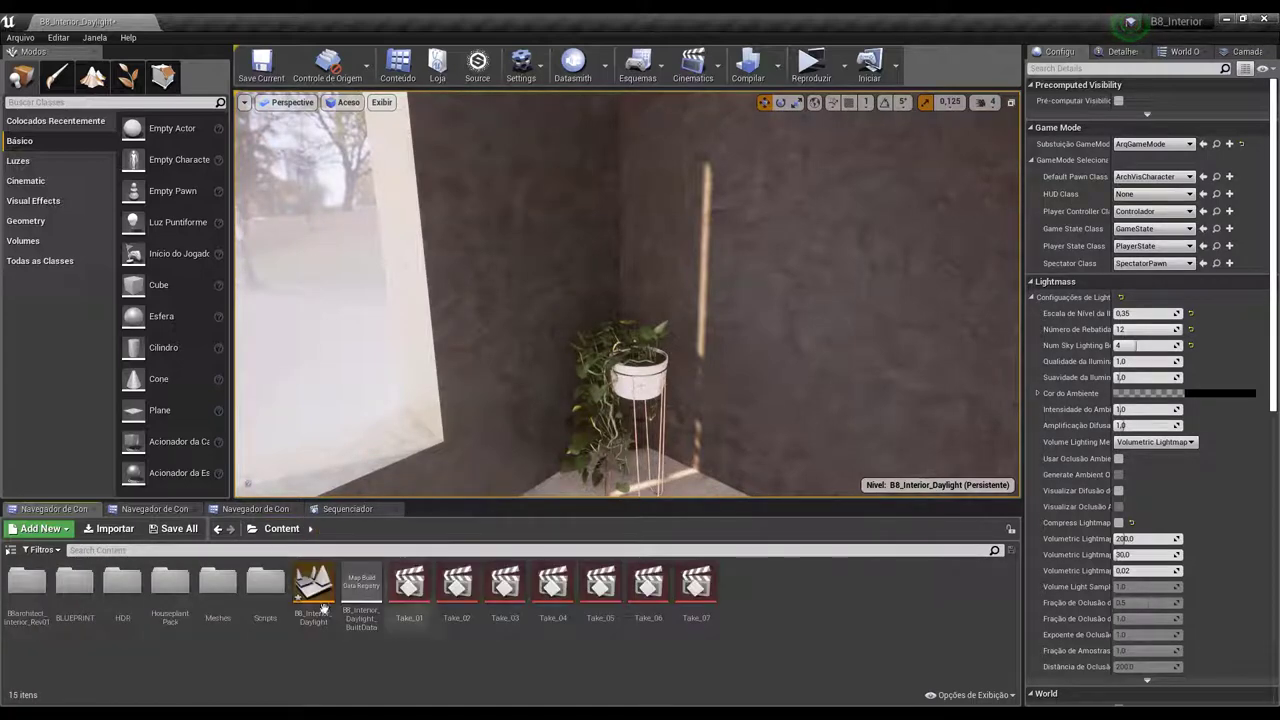
Drag SM_MERGED_cactus from HouseplantPack > Geometry onto the room floor
right_drag(597, 312, 560, 380)
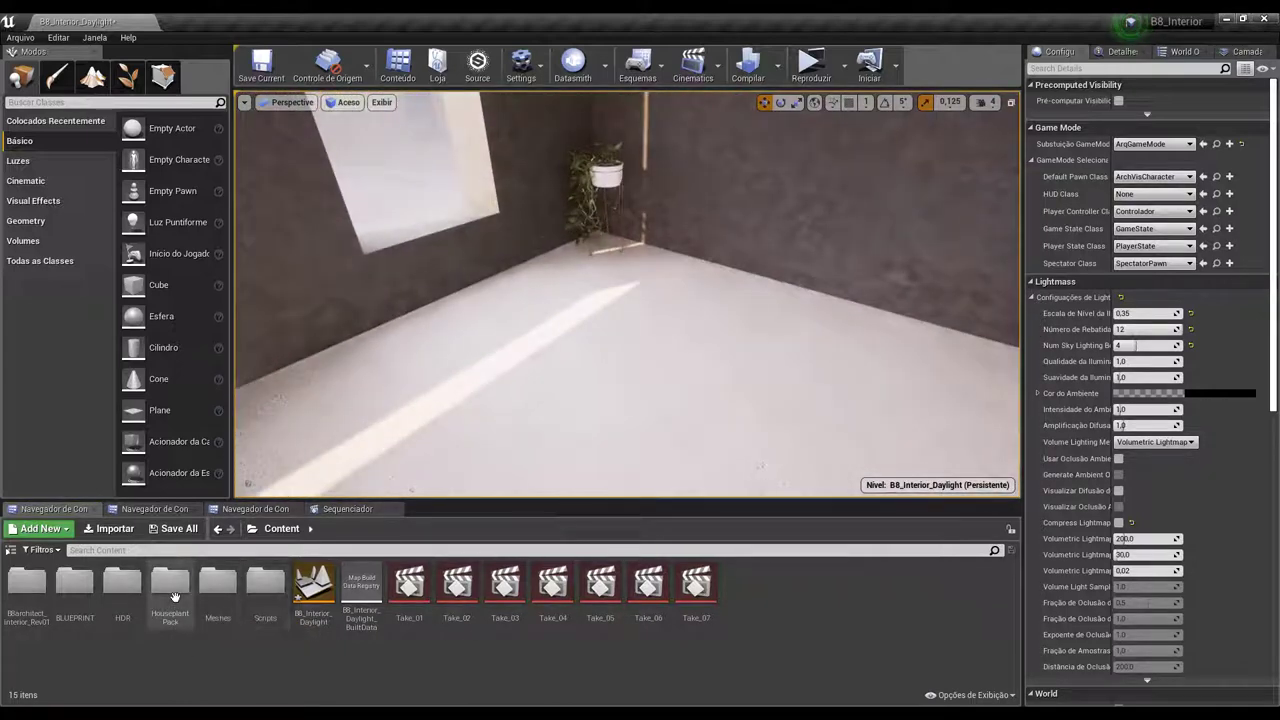
double_click(175, 597)
double_click(27, 580)
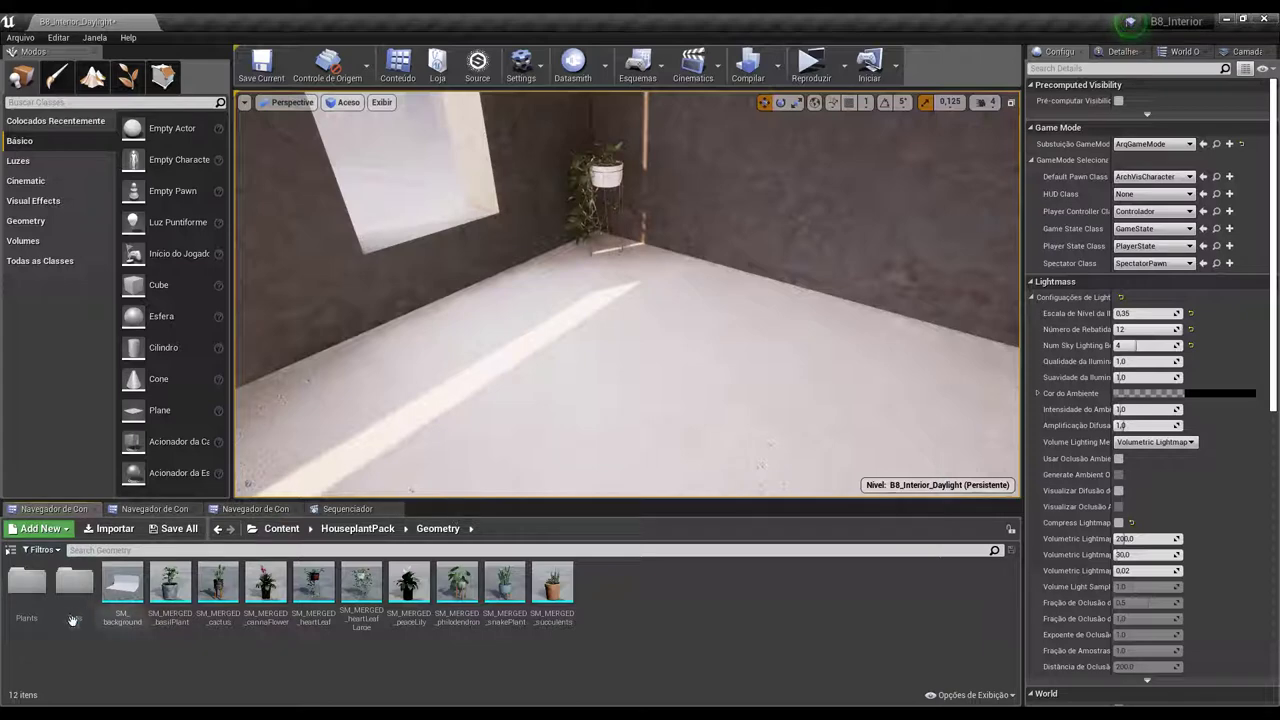
click(217, 588)
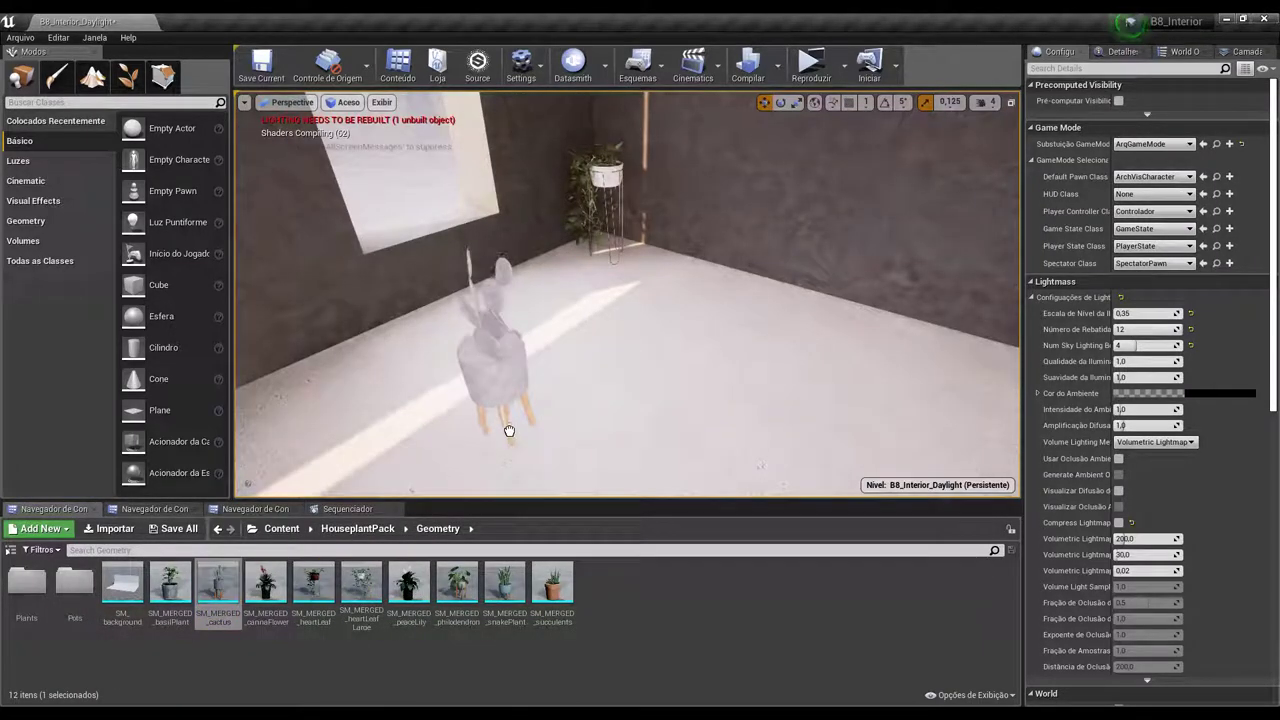
drag(508, 427, 785, 318)
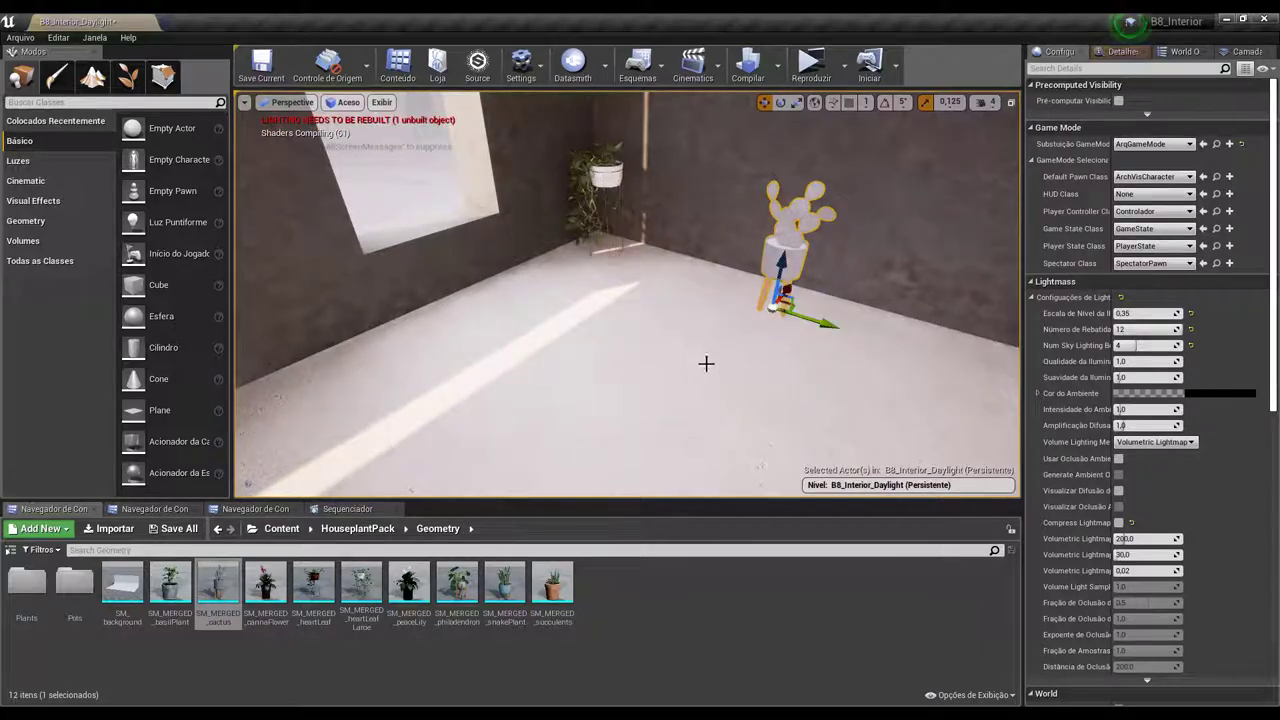
key(f)
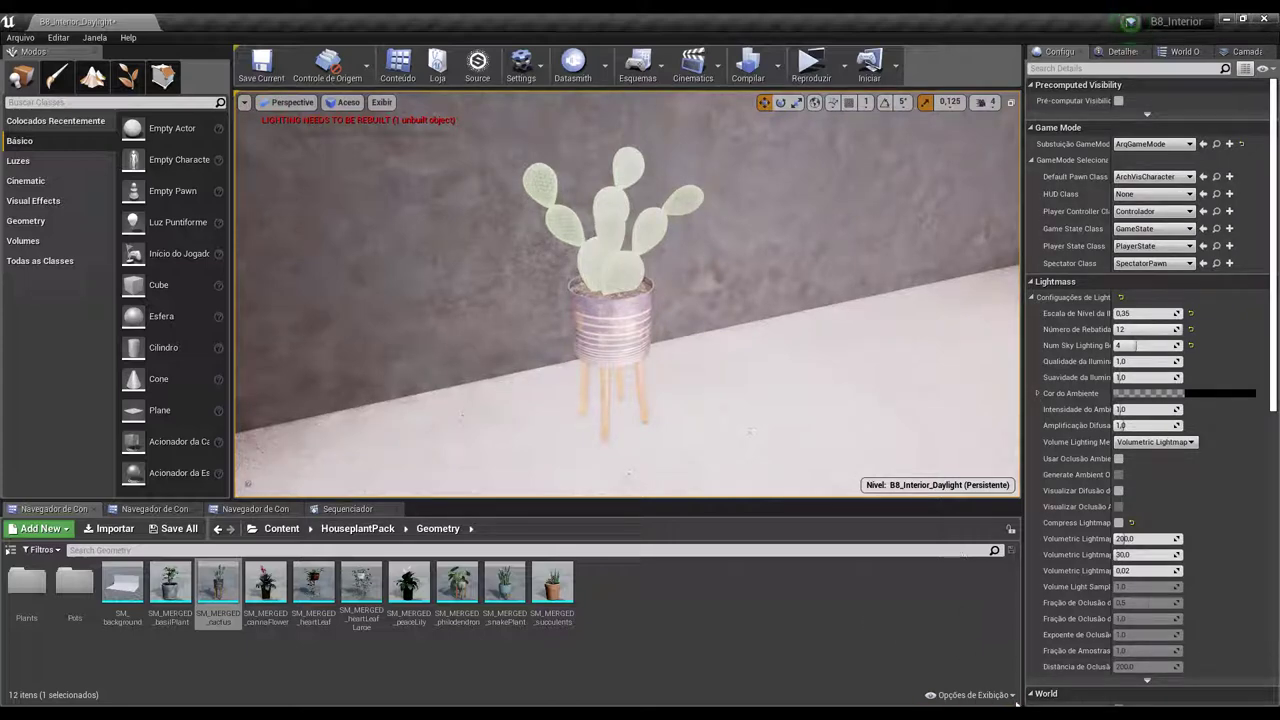
drag(600, 344, 600, 400)
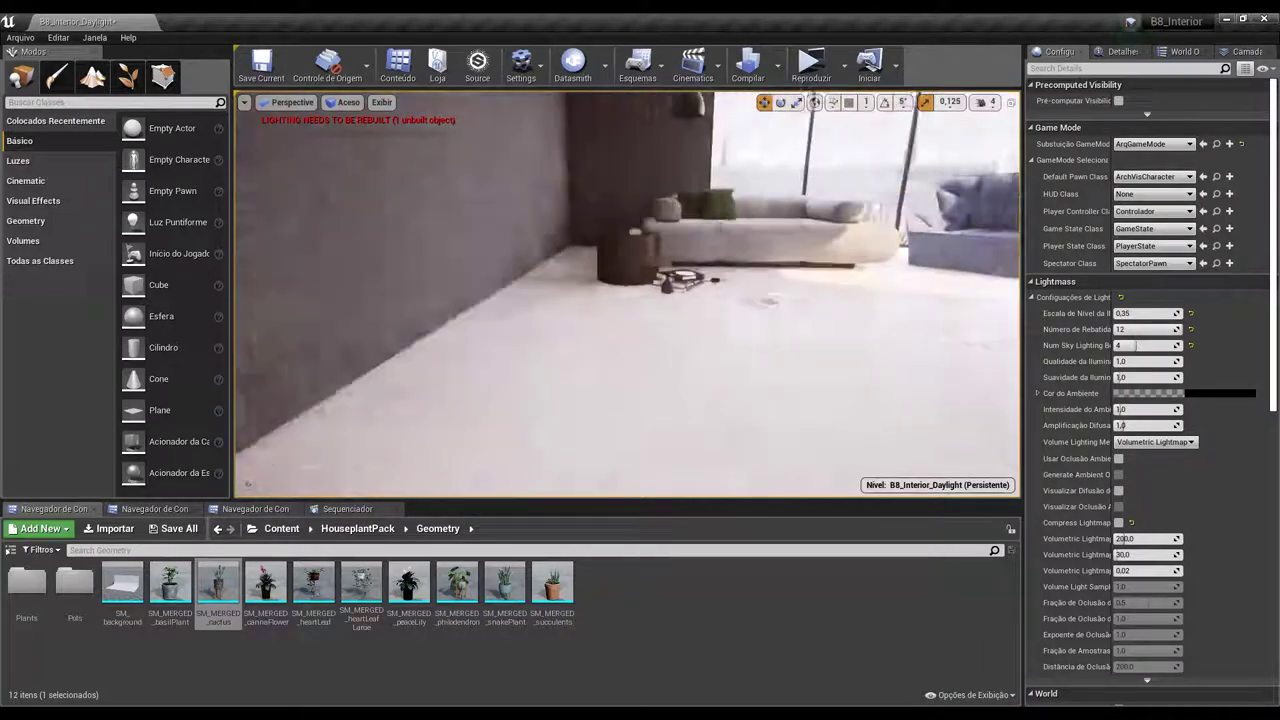
drag(600, 344, 600, 400)
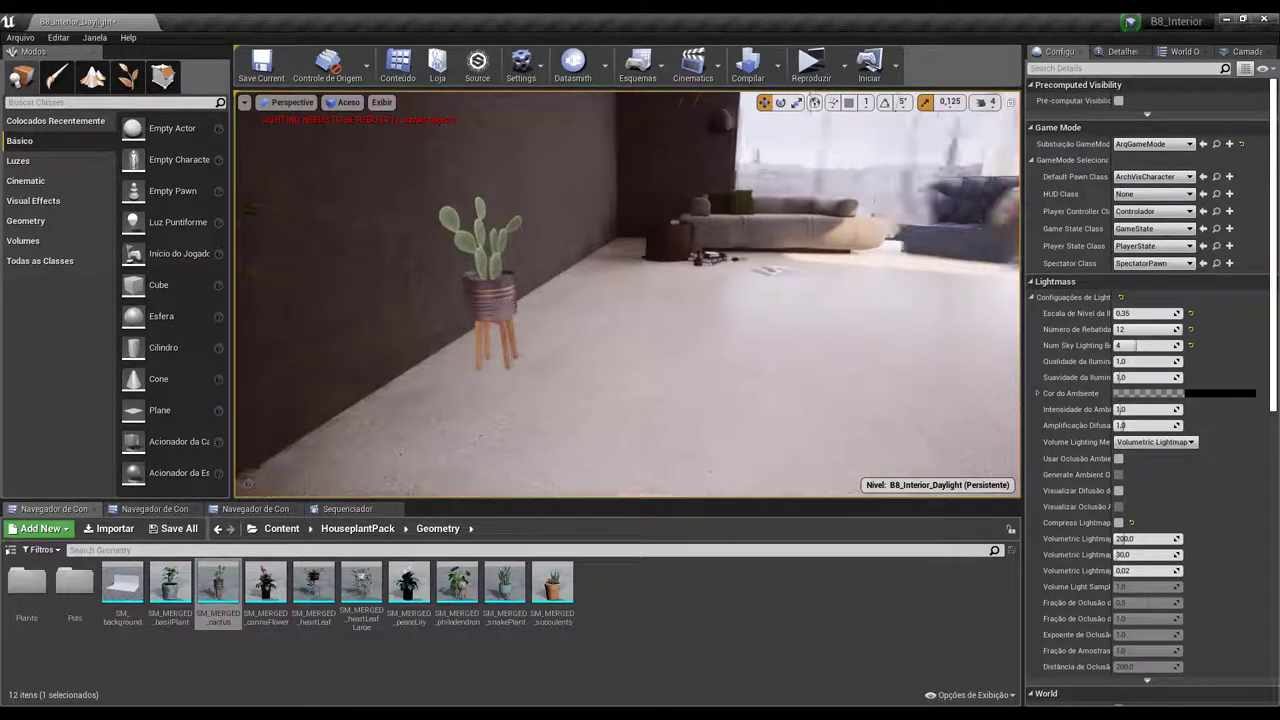
drag(488, 347, 488, 300)
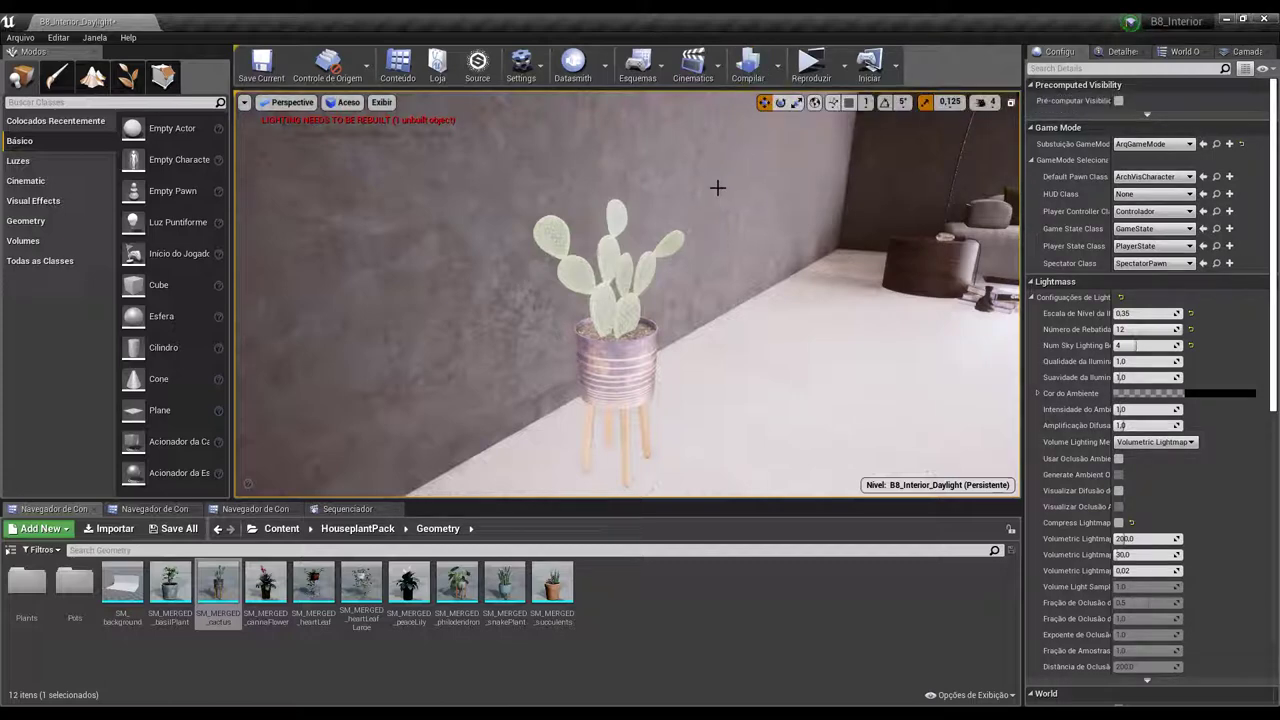
drag(717, 187, 693, 78)
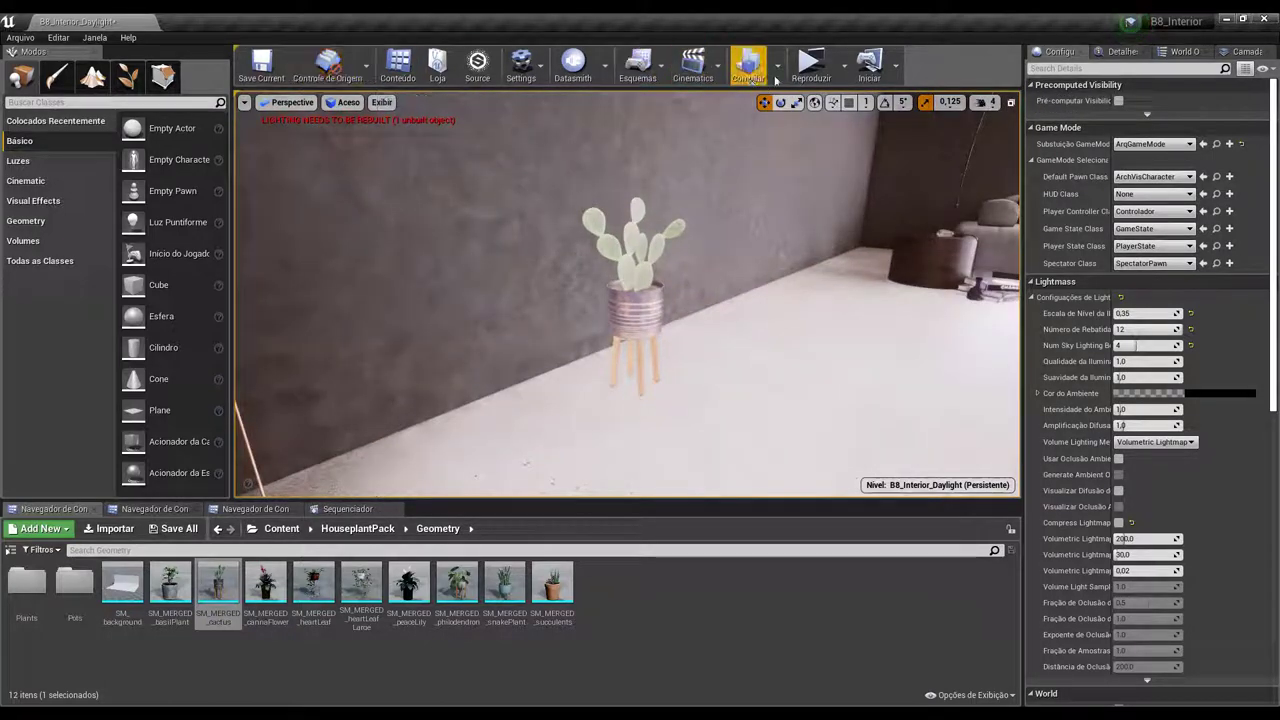
right_drag(646, 281, 646, 281)
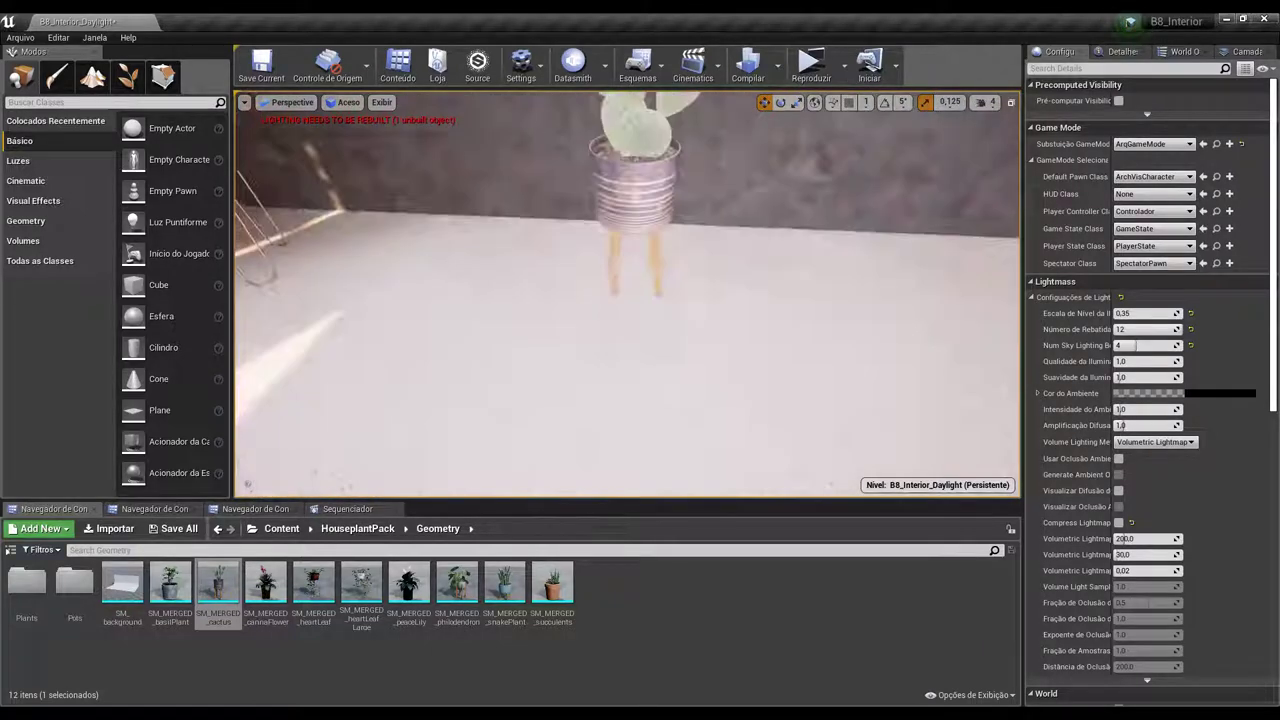
right_drag(583, 369, 567, 262)
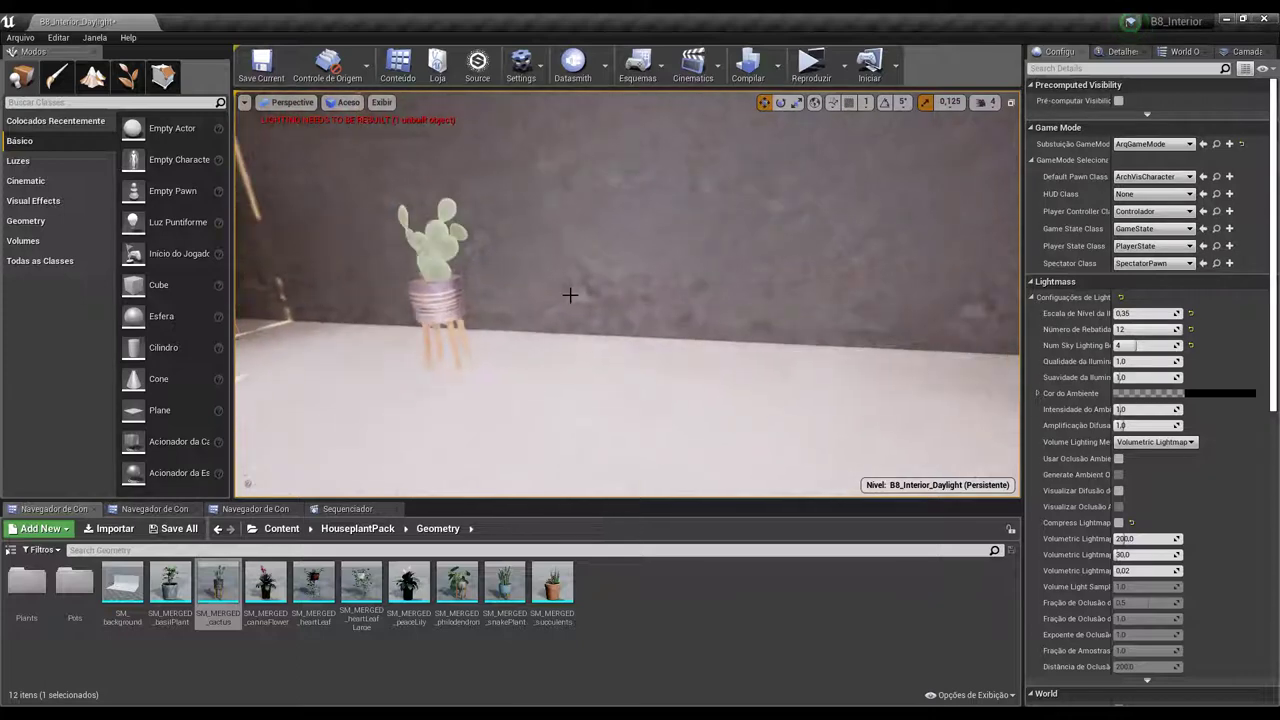
Move the cactus left across the floor toward the corner plant, nudging it into place
click(562, 270)
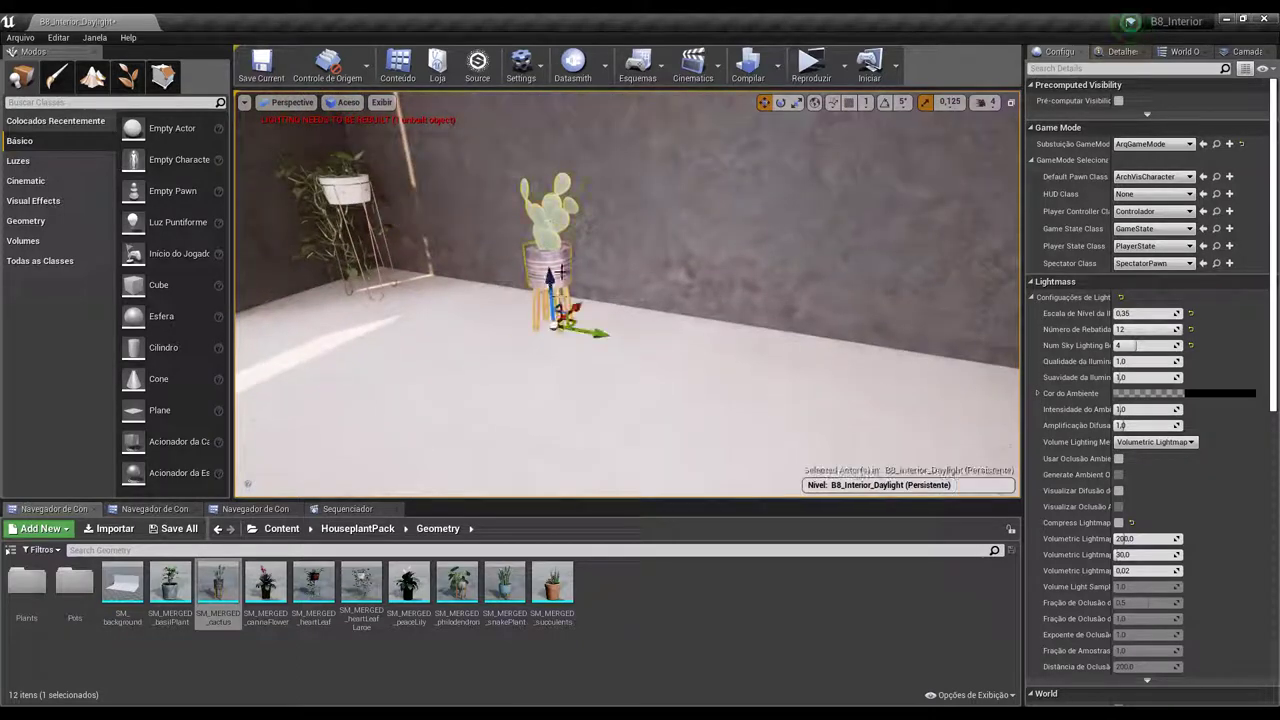
drag(556, 320, 494, 311)
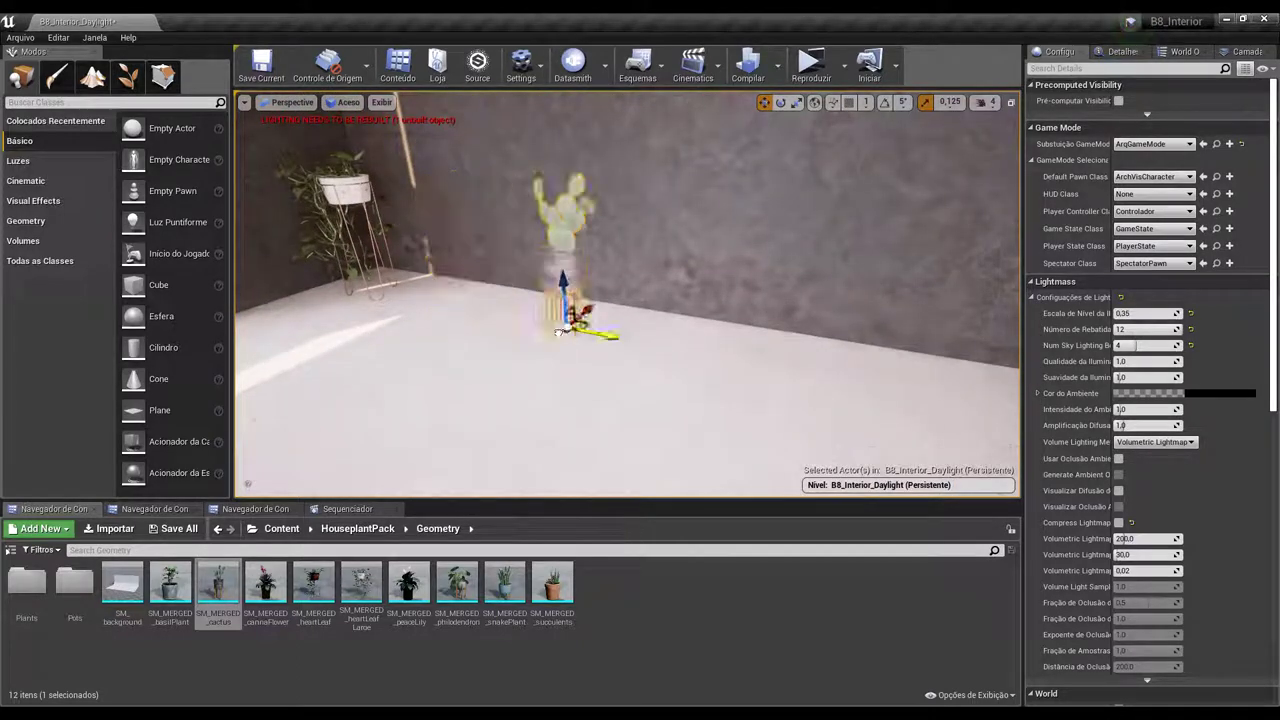
right_drag(491, 320, 465, 318)
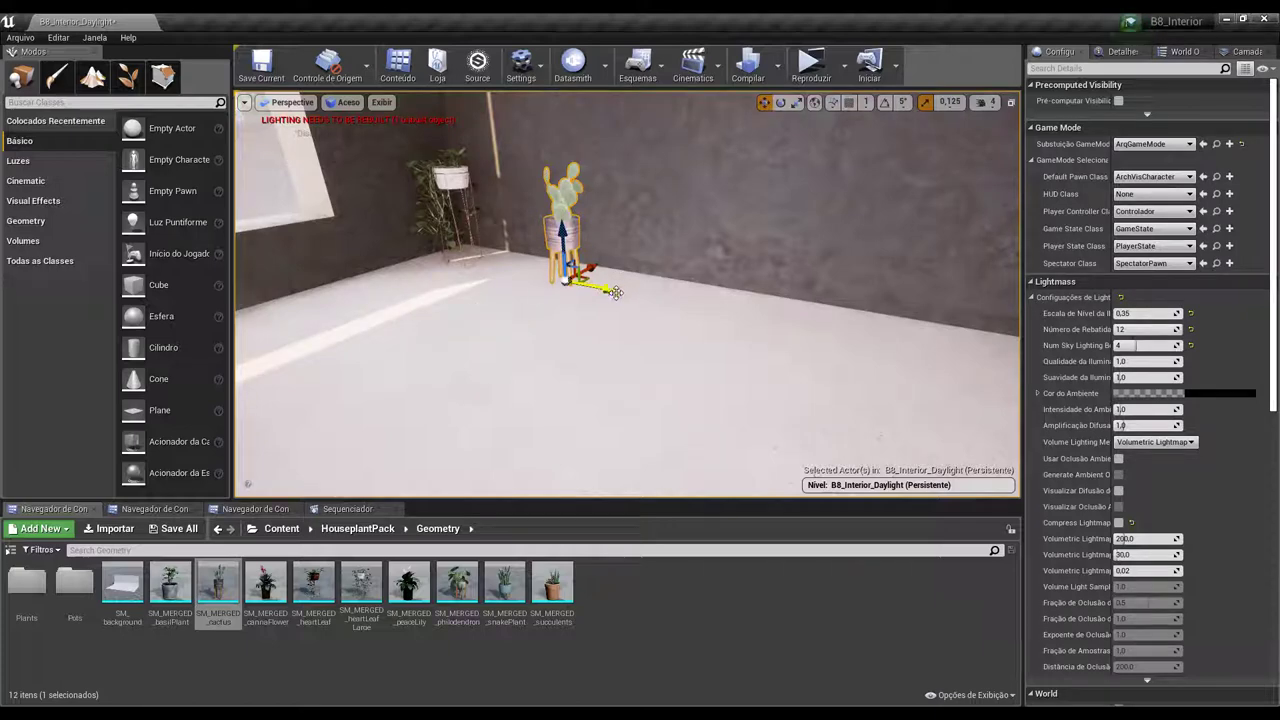
drag(616, 292, 552, 233)
drag(604, 289, 606, 265)
Try rotating and resizing the cactus, then undo the scaling to restore its original size
key(e)
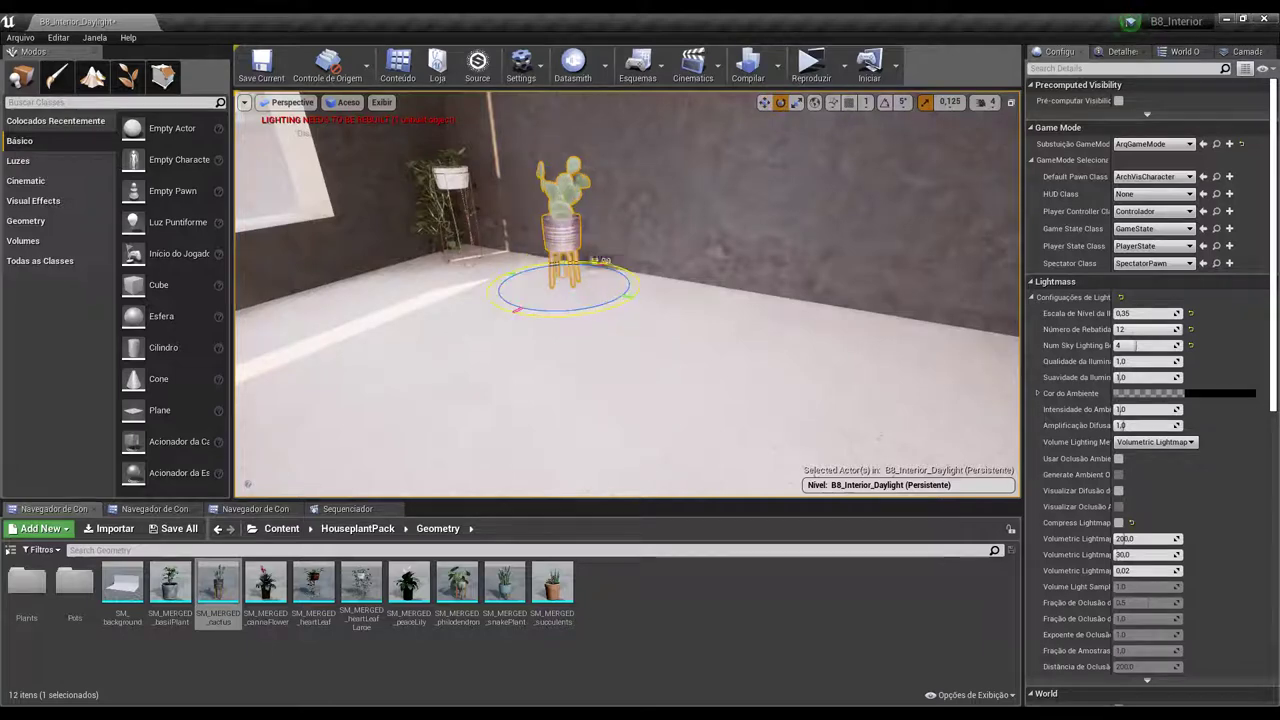
key(w)
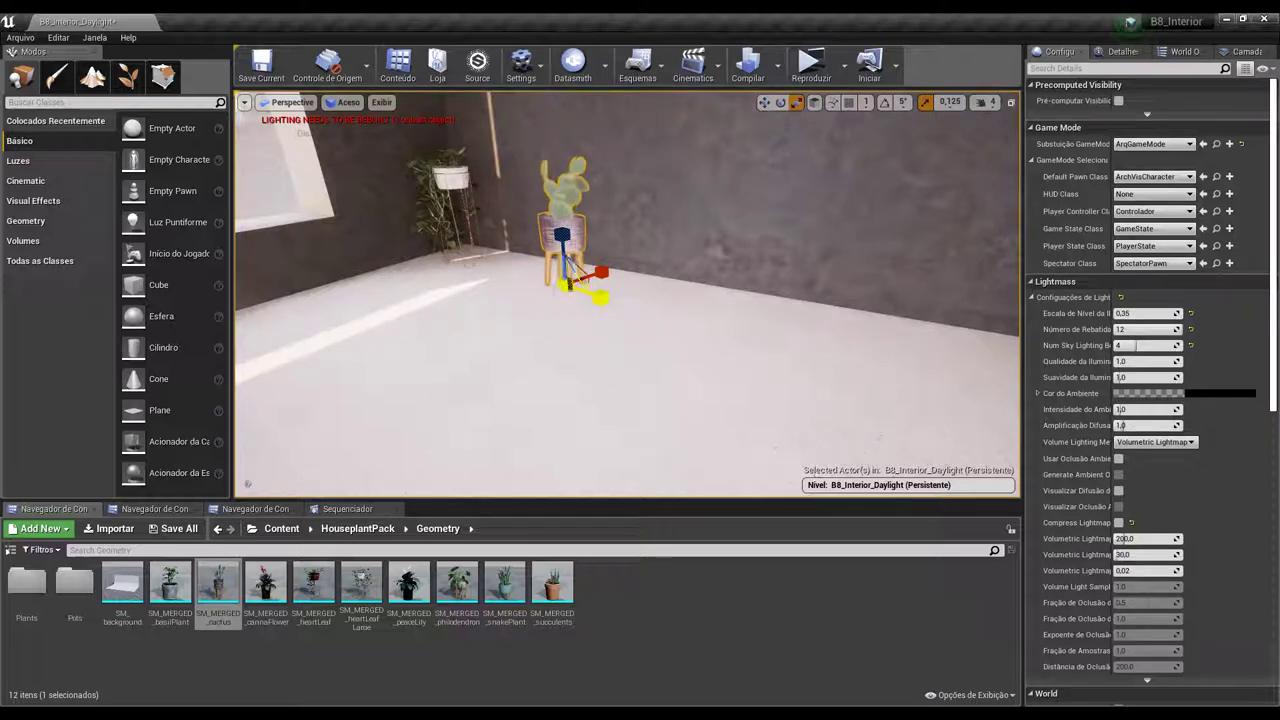
key(ctrl+z)
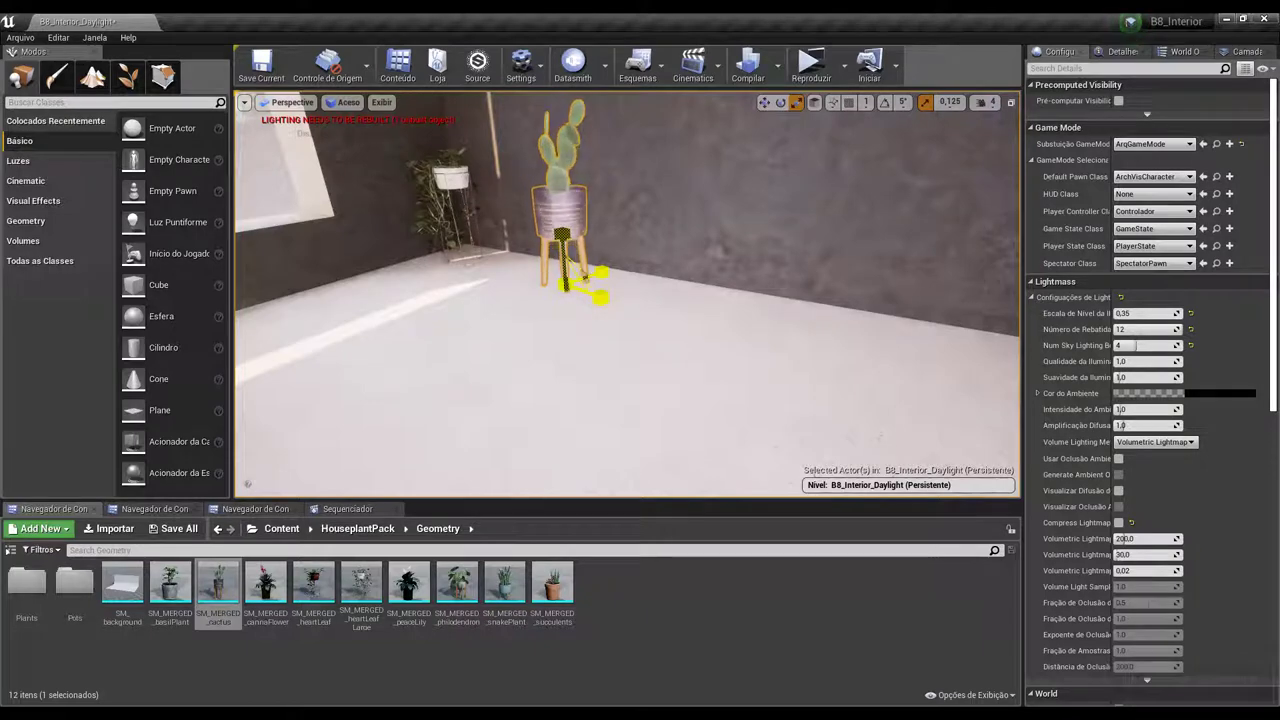
key(ctrl+y)
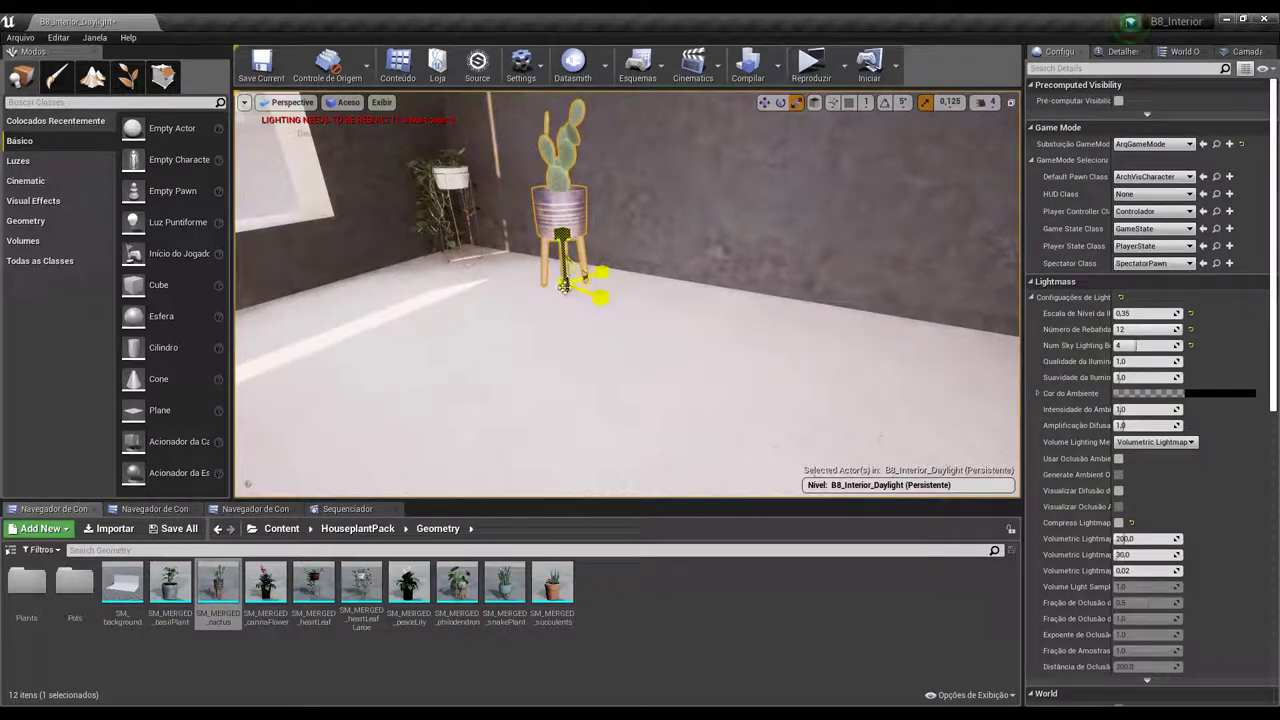
drag(564, 286, 583, 279)
key(ctrl+z)
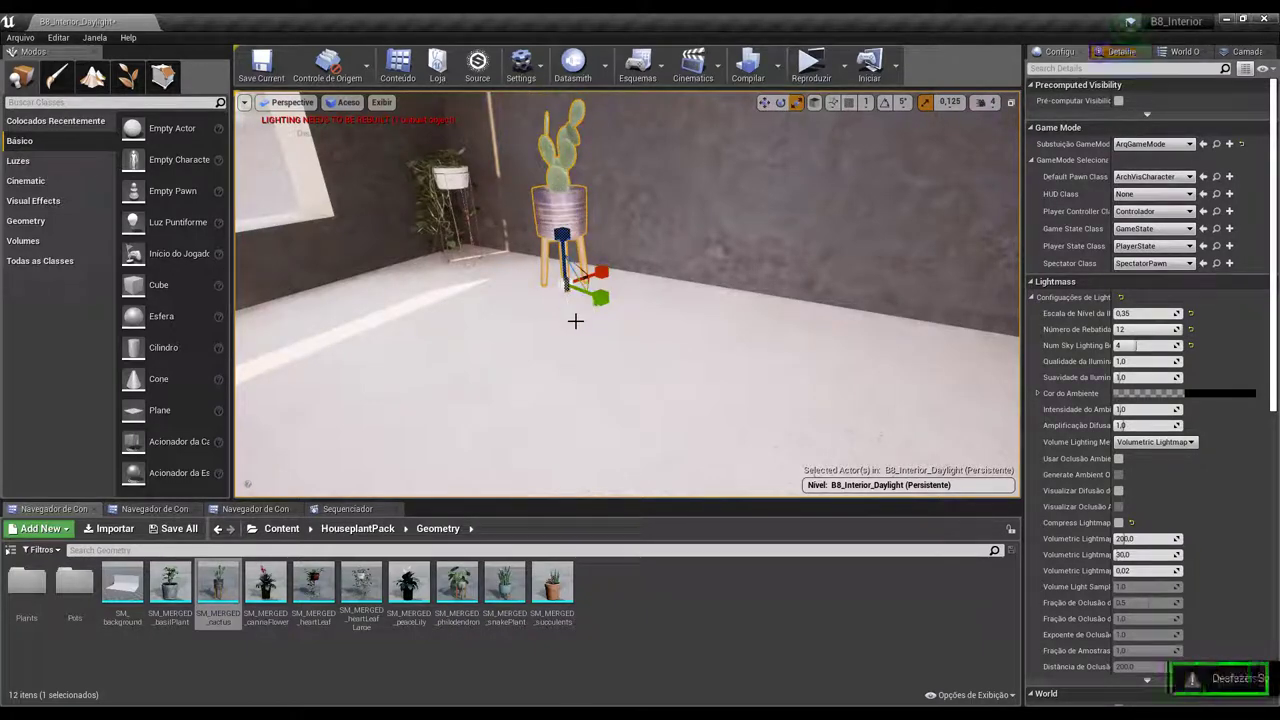
key(ctrl+z)
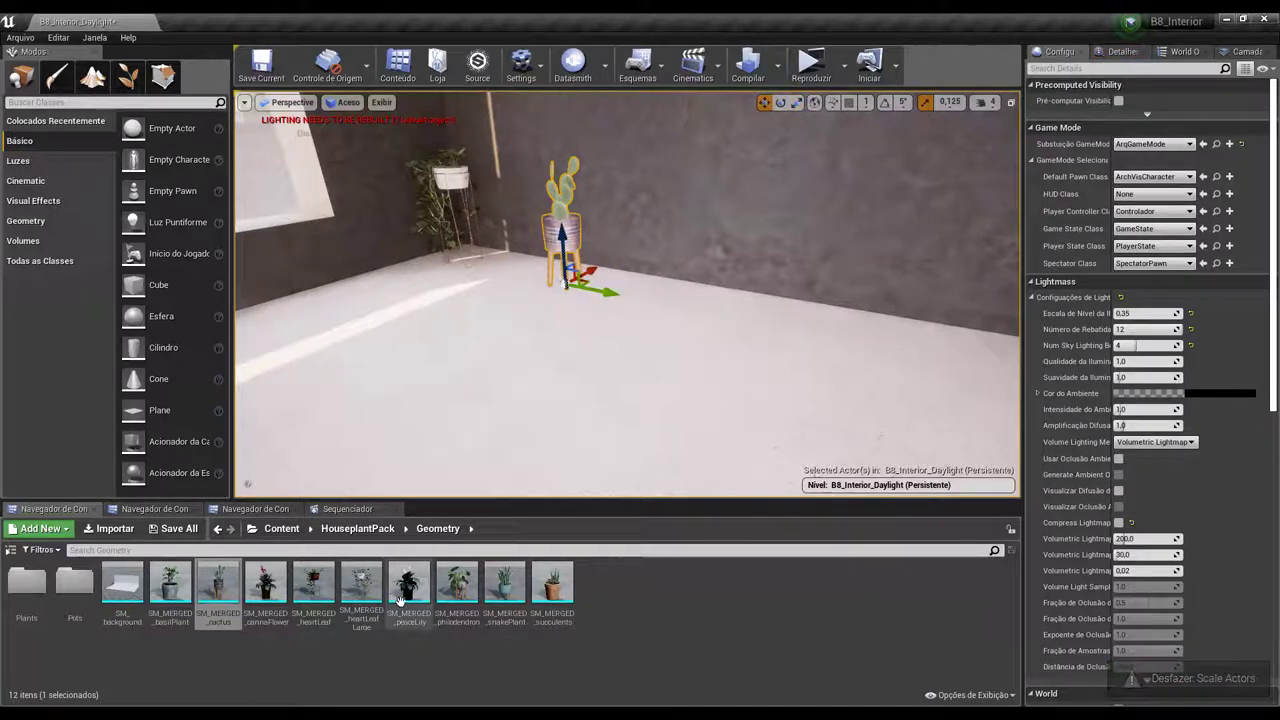
Place the SM_MERGED_cannaFlower mesh beside the cactus and frame it in the view
click(408, 585)
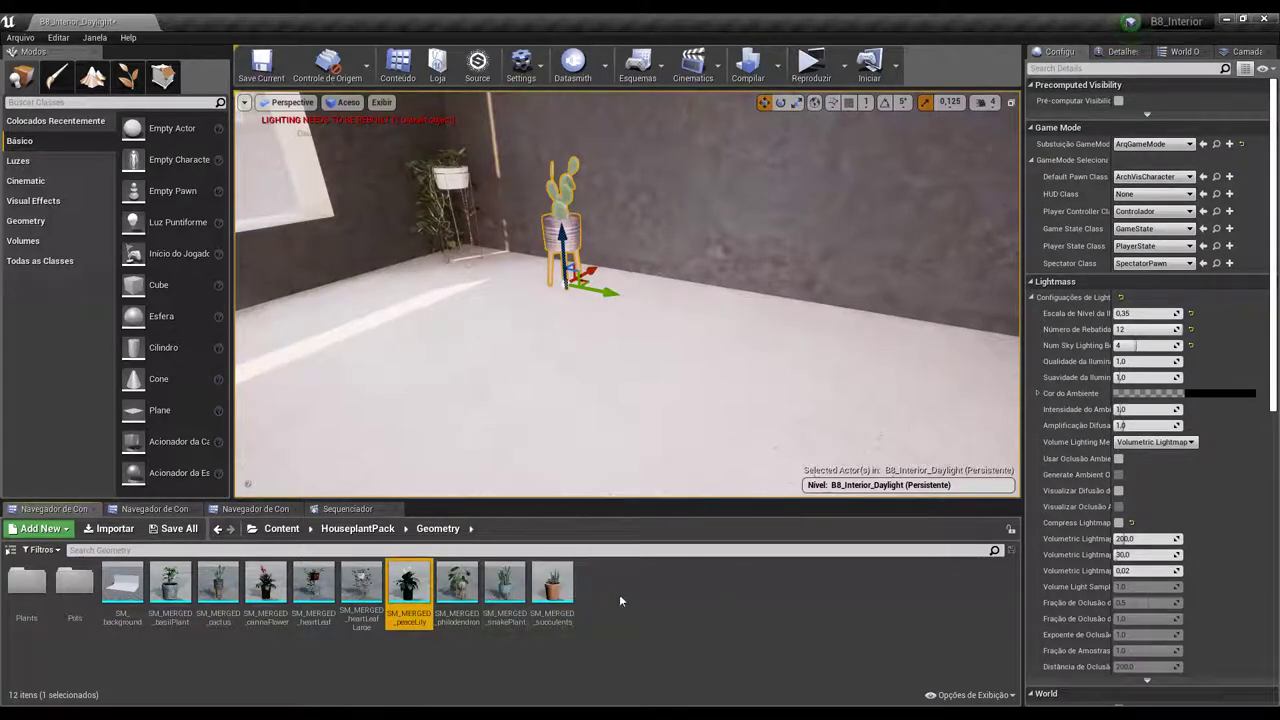
mouse_move(222, 589)
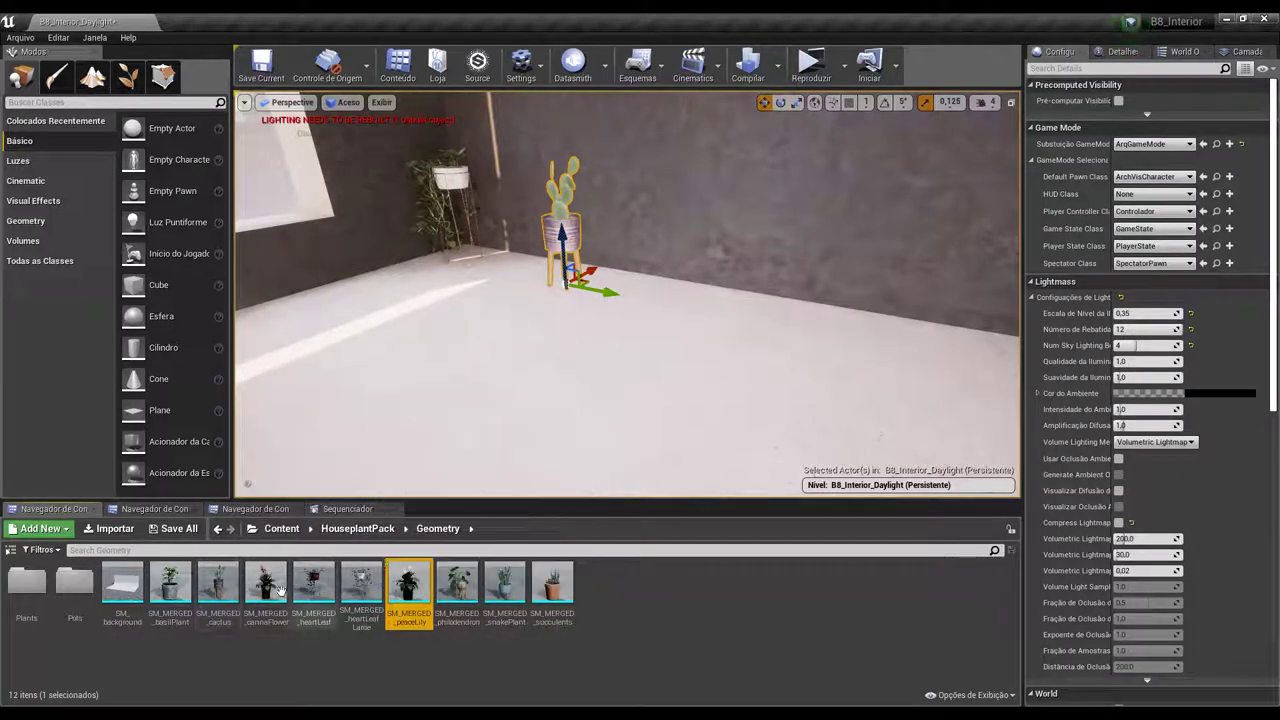
click(265, 585)
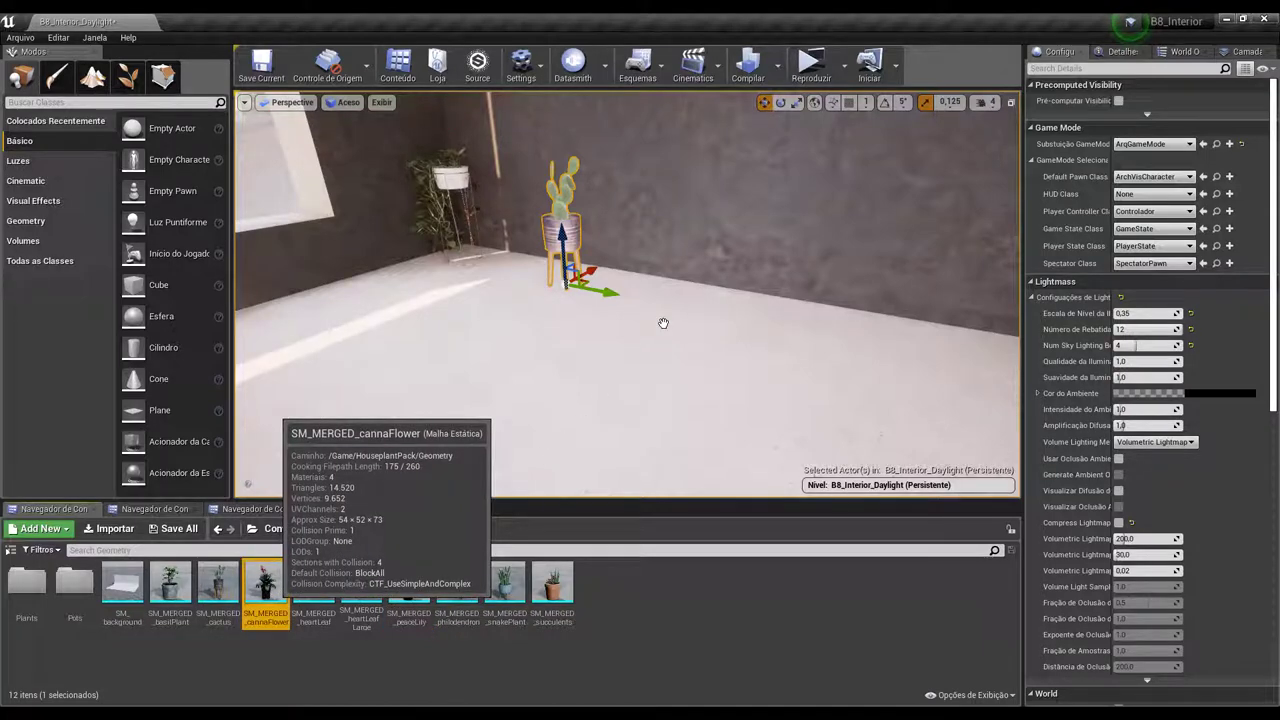
drag(663, 323, 670, 310)
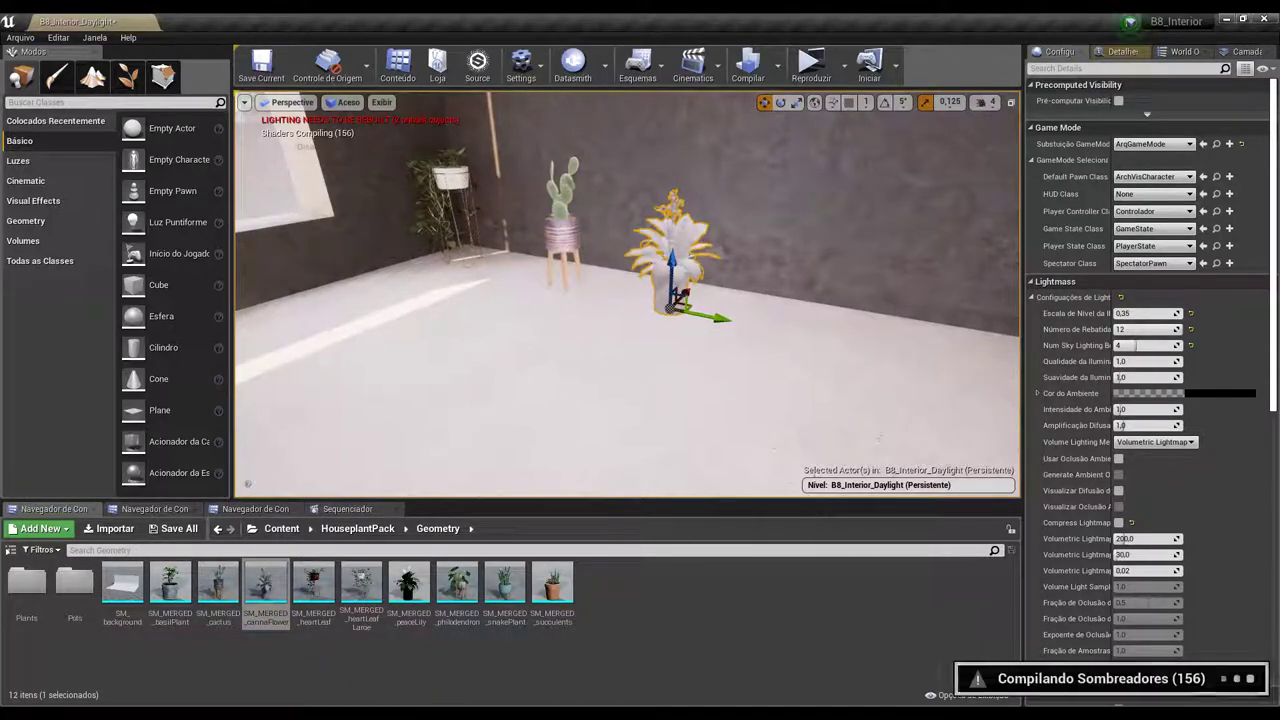
key(f)
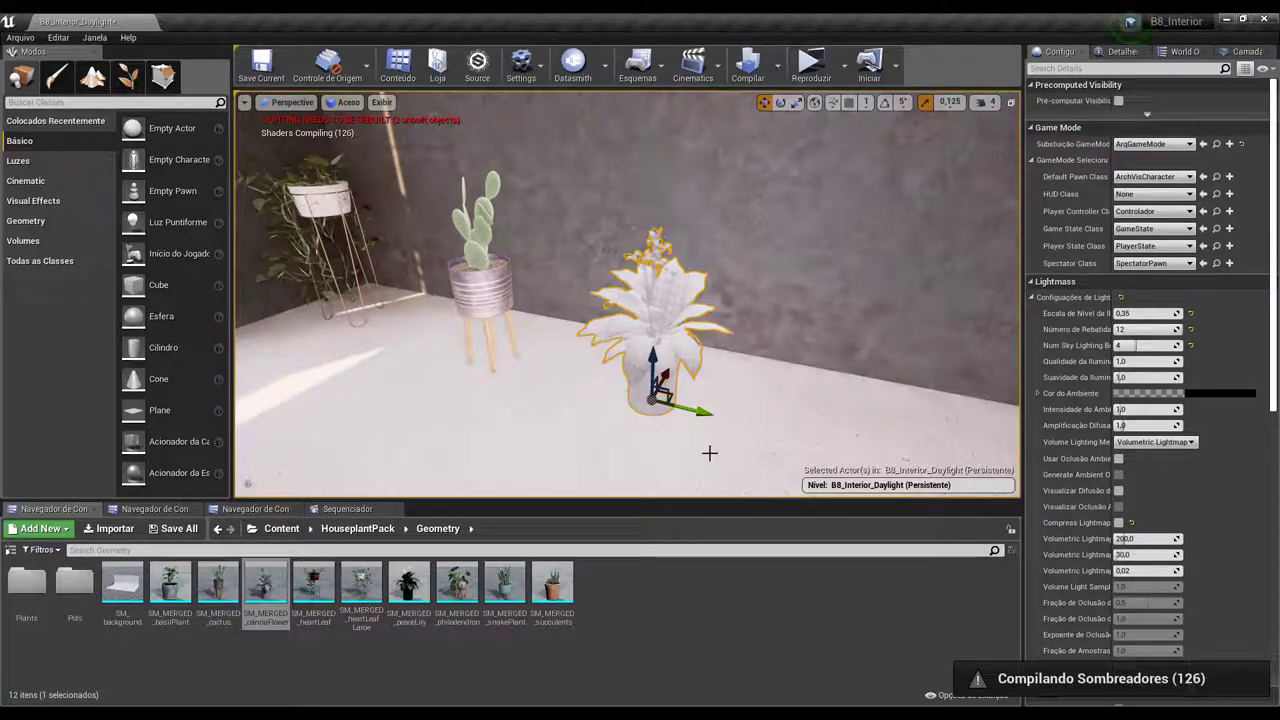
Orbit and refocus the camera to show the whole potted cannaFlower close up
right_drag(709, 453, 466, 363)
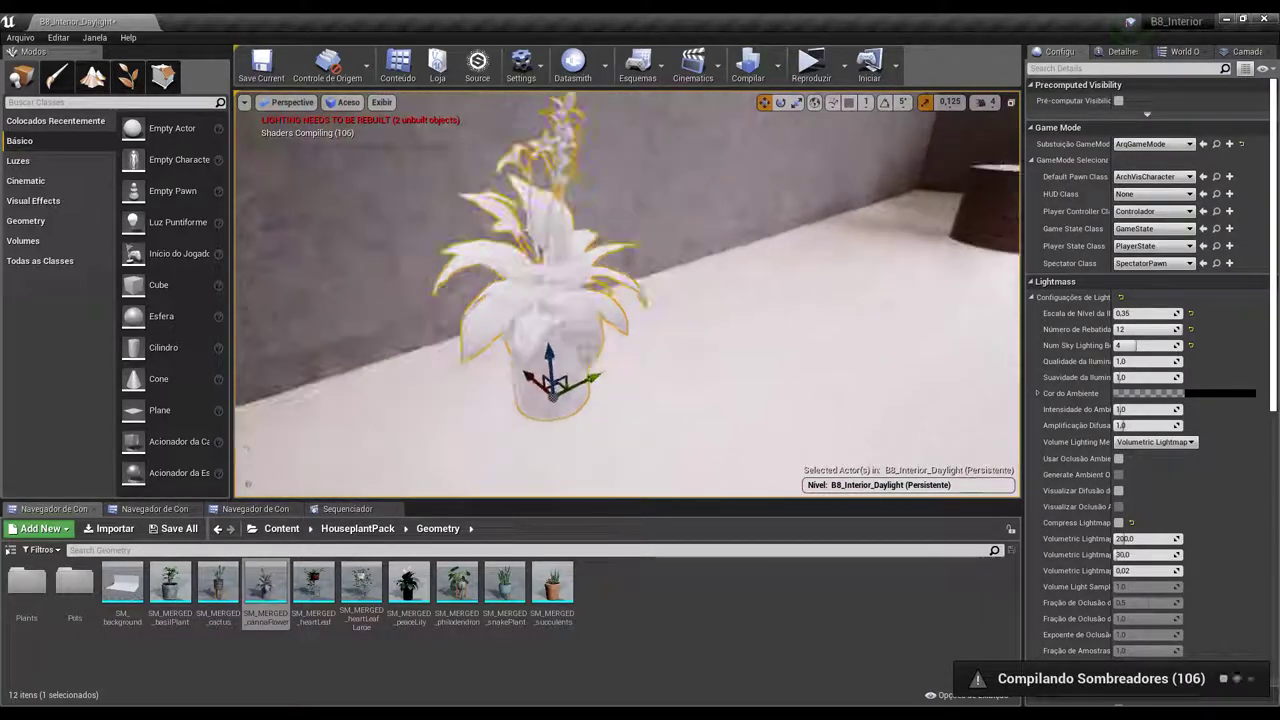
right_drag(466, 390, 458, 402)
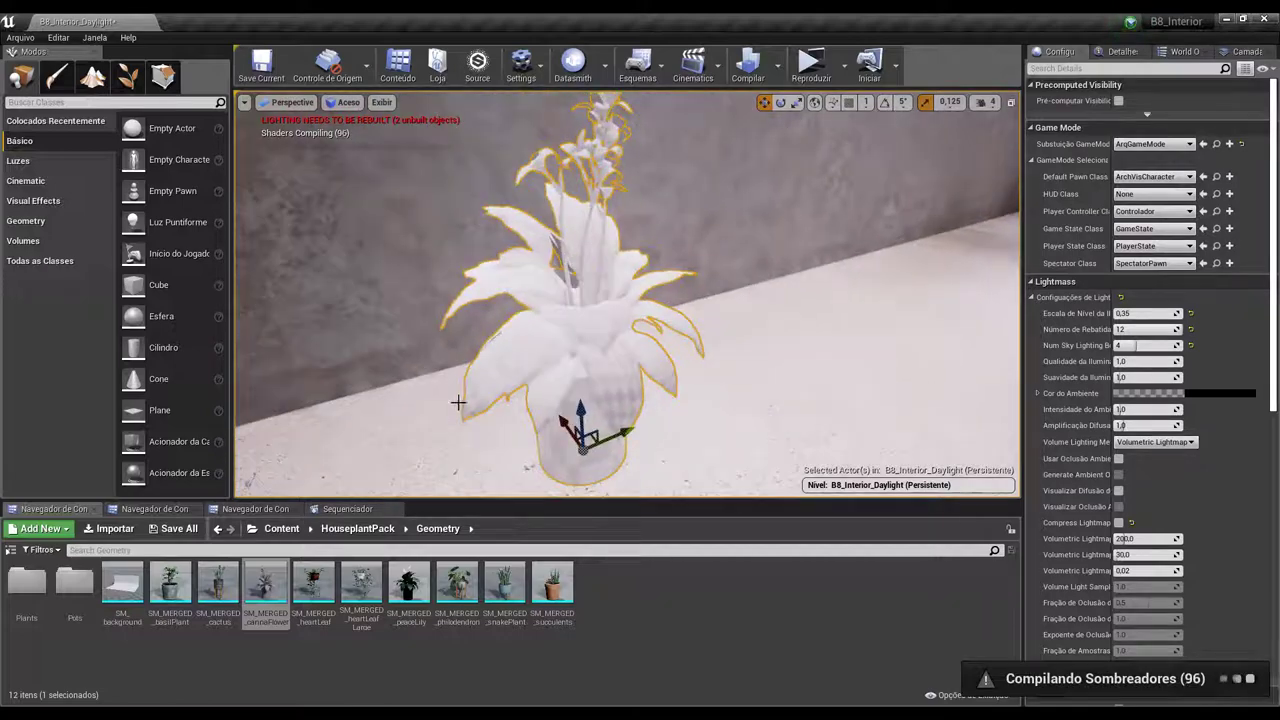
drag(458, 402, 458, 460)
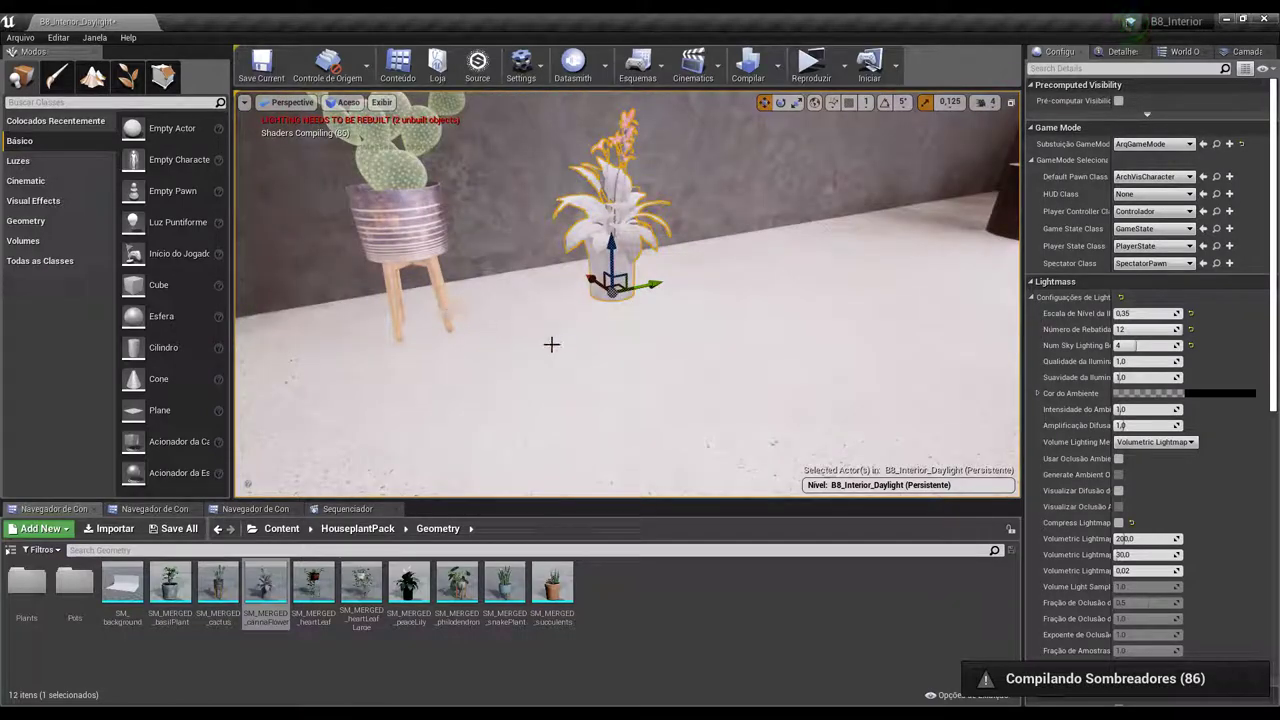
right_drag(552, 346, 493, 287)
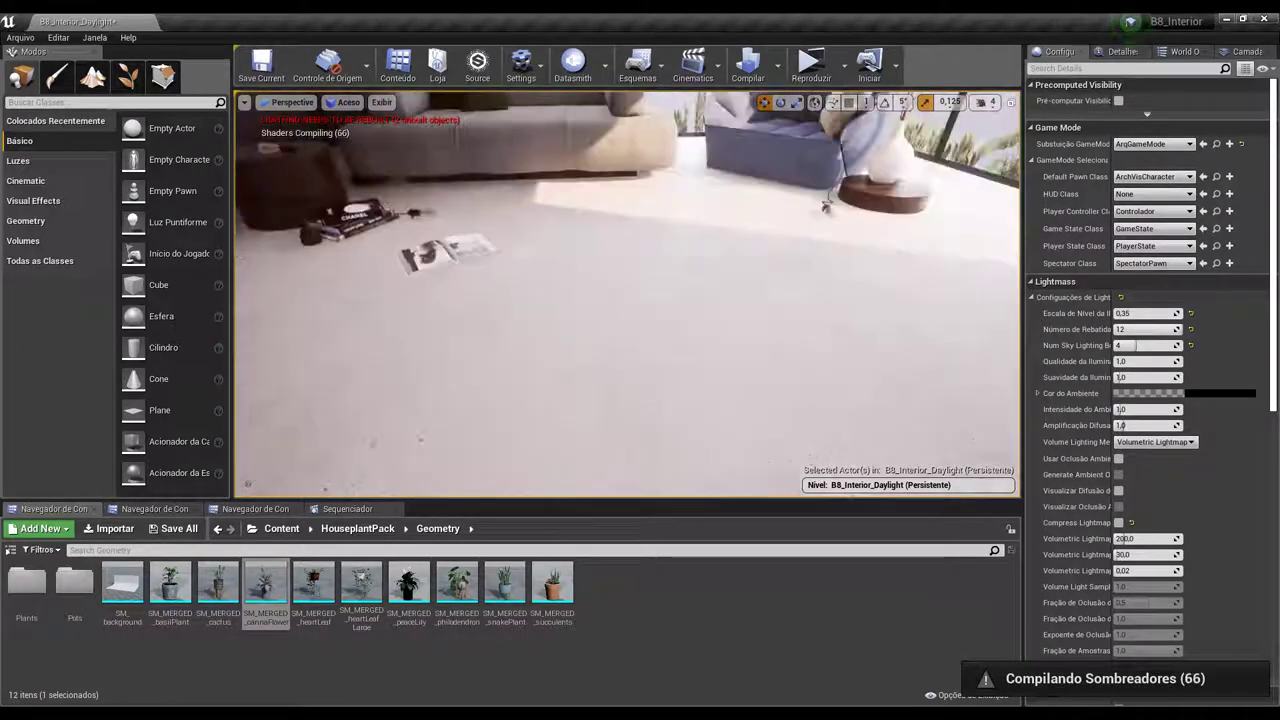
key(f)
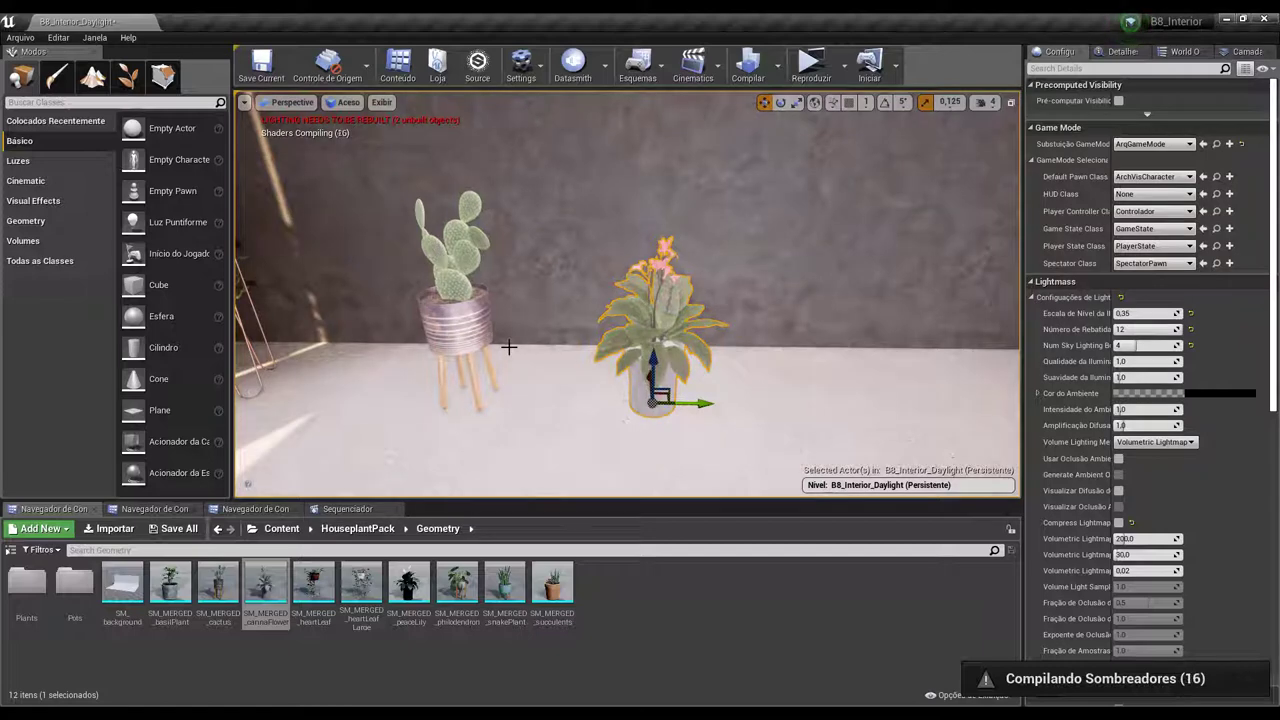
mouse_move(561, 362)
right_down()
mouse_move(534, 360)
mouse_move(530, 330)
right_up()
key(f)
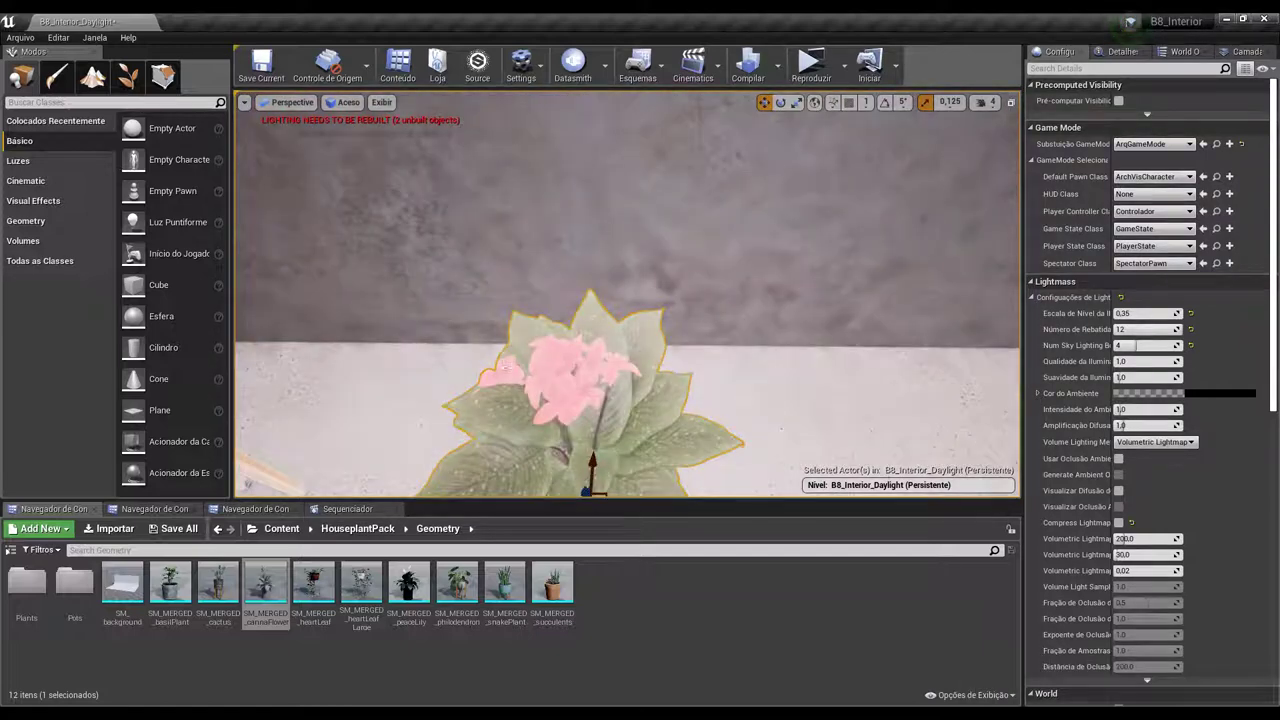
right_drag(639, 340, 748, 177)
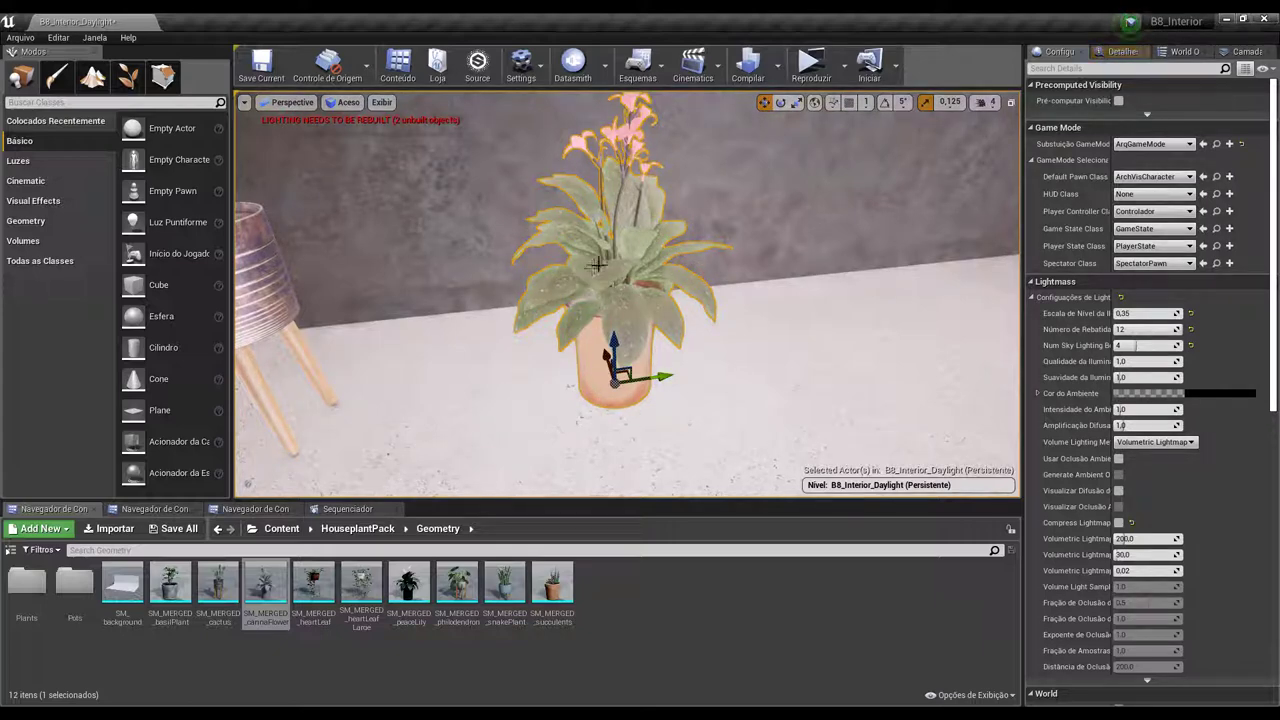
right_drag(634, 286, 644, 257)
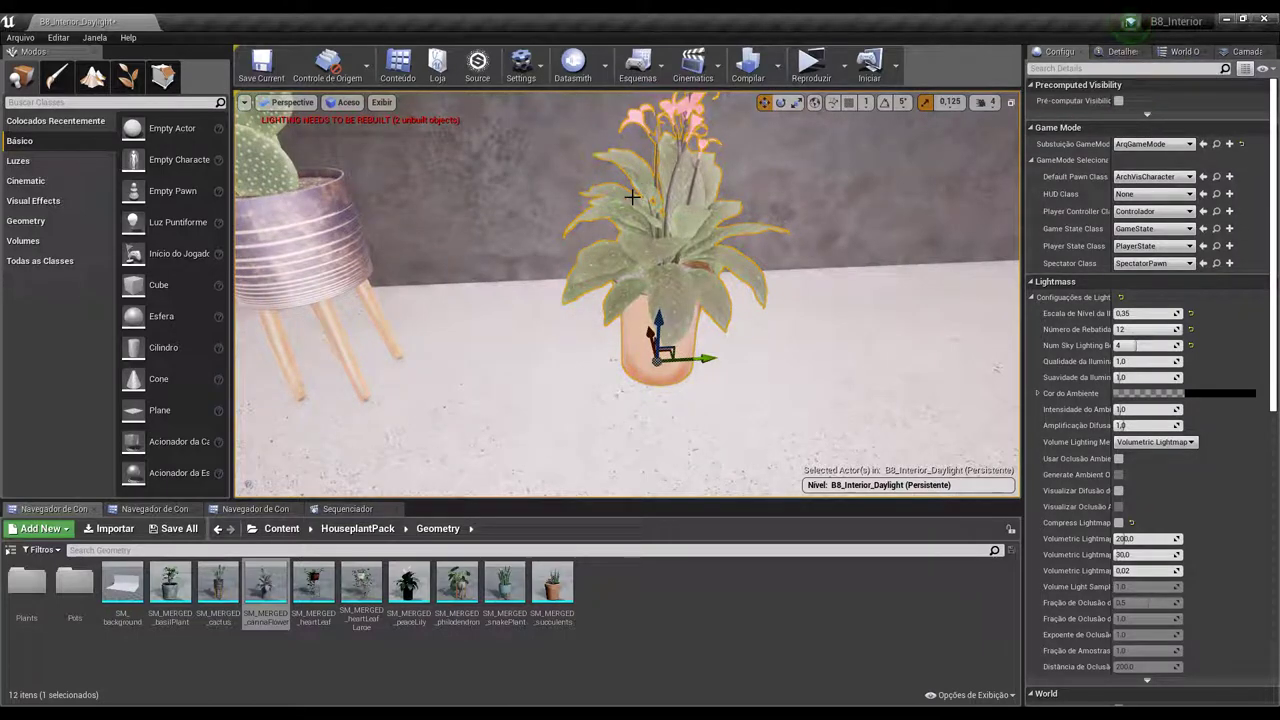
Select the cannaFlower's StaticMeshComponent (Inherited) and scroll to its Materials list showing MAT_cannaLeaf_inst
click(1120, 51)
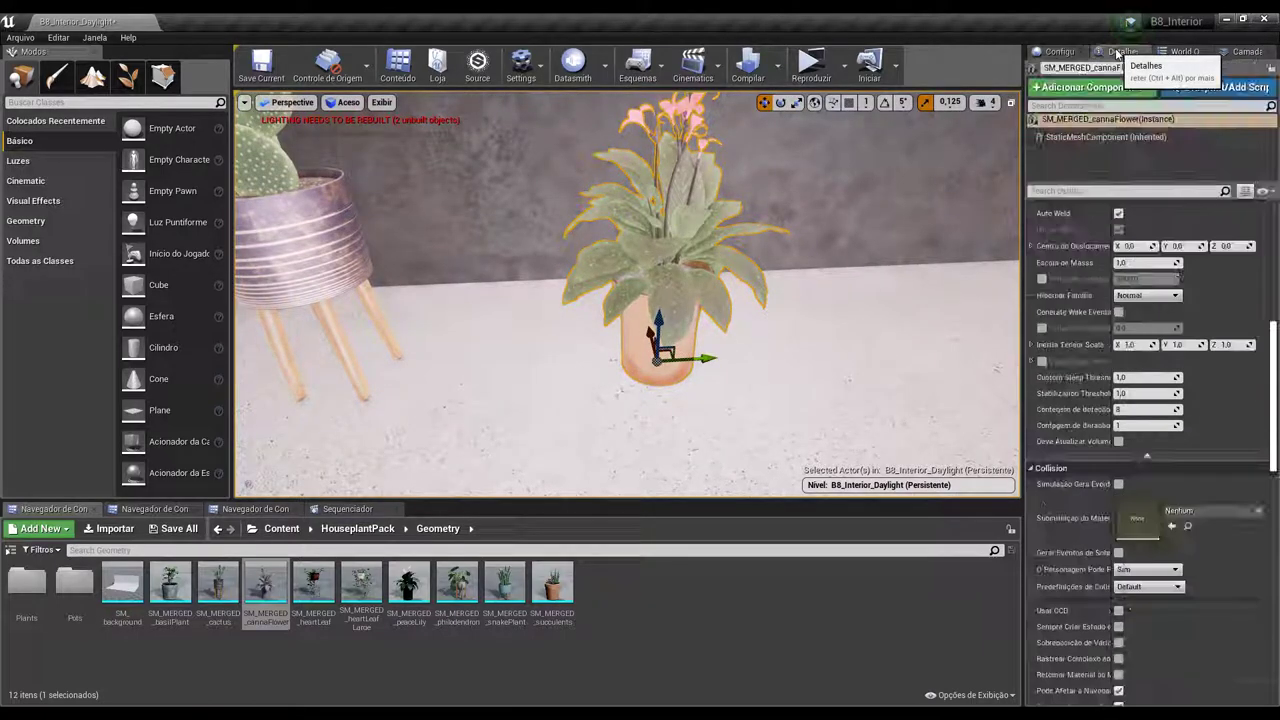
scroll(1154, 212, down, 5)
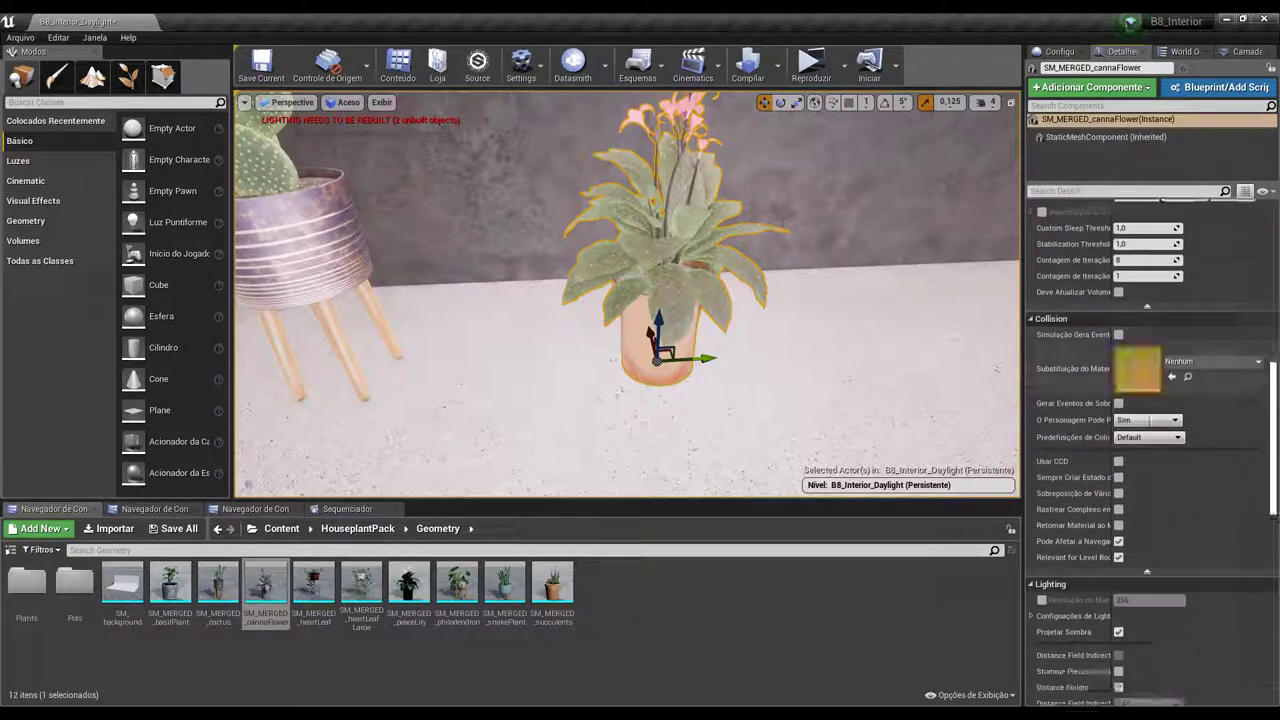
scroll(1150, 300, down, 5)
scroll(1148, 410, down, 5)
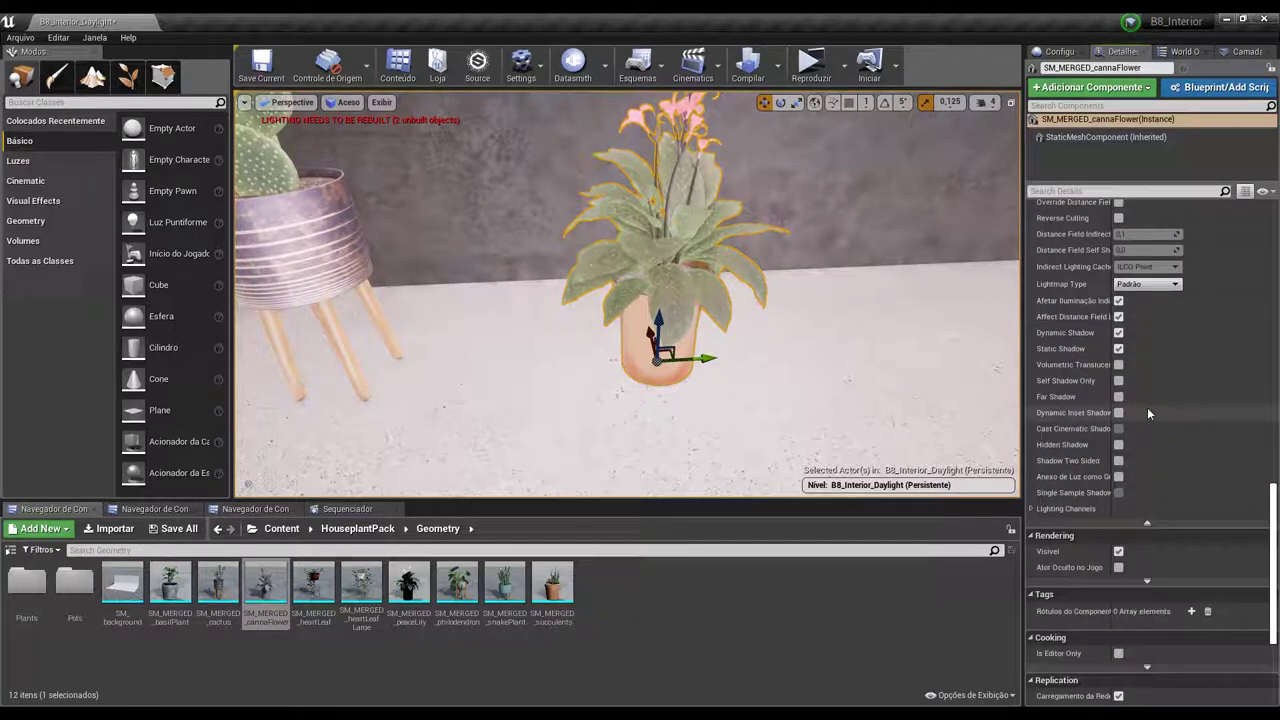
click(655, 228)
scroll(1150, 340, up, 5)
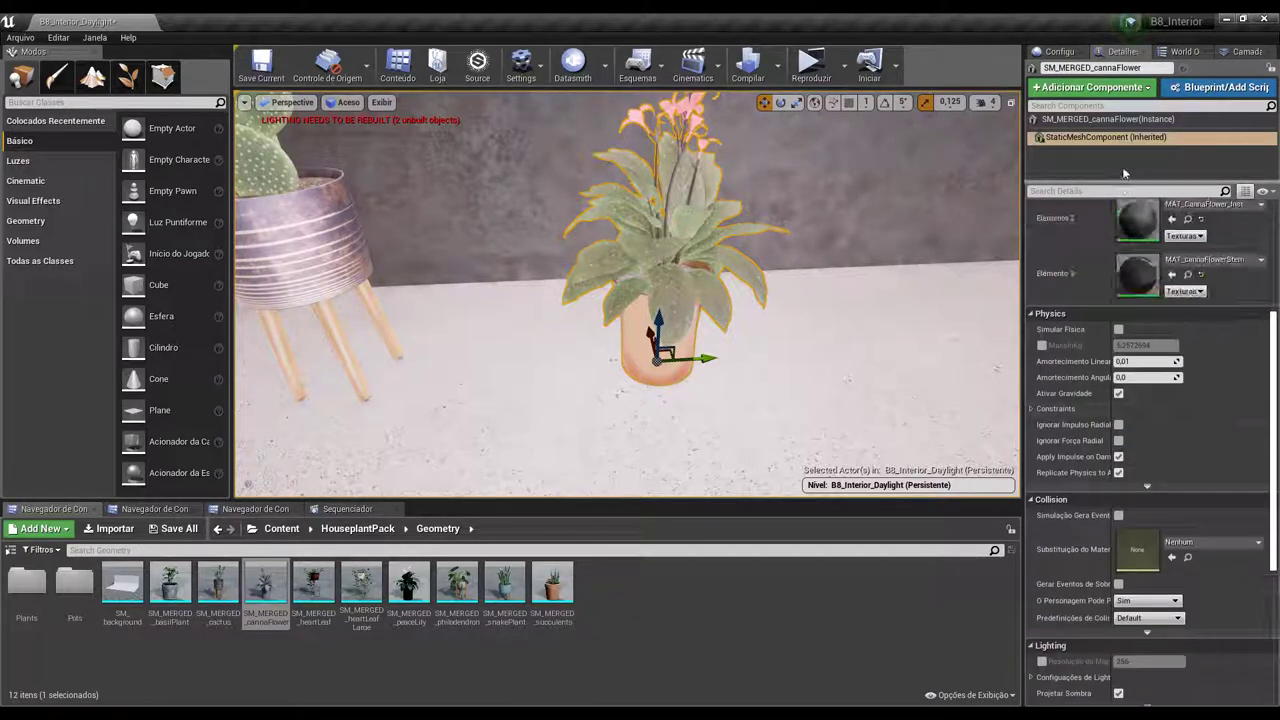
scroll(1140, 310, up, 3)
scroll(1131, 285, up, 3)
scroll(1131, 285, up, 1)
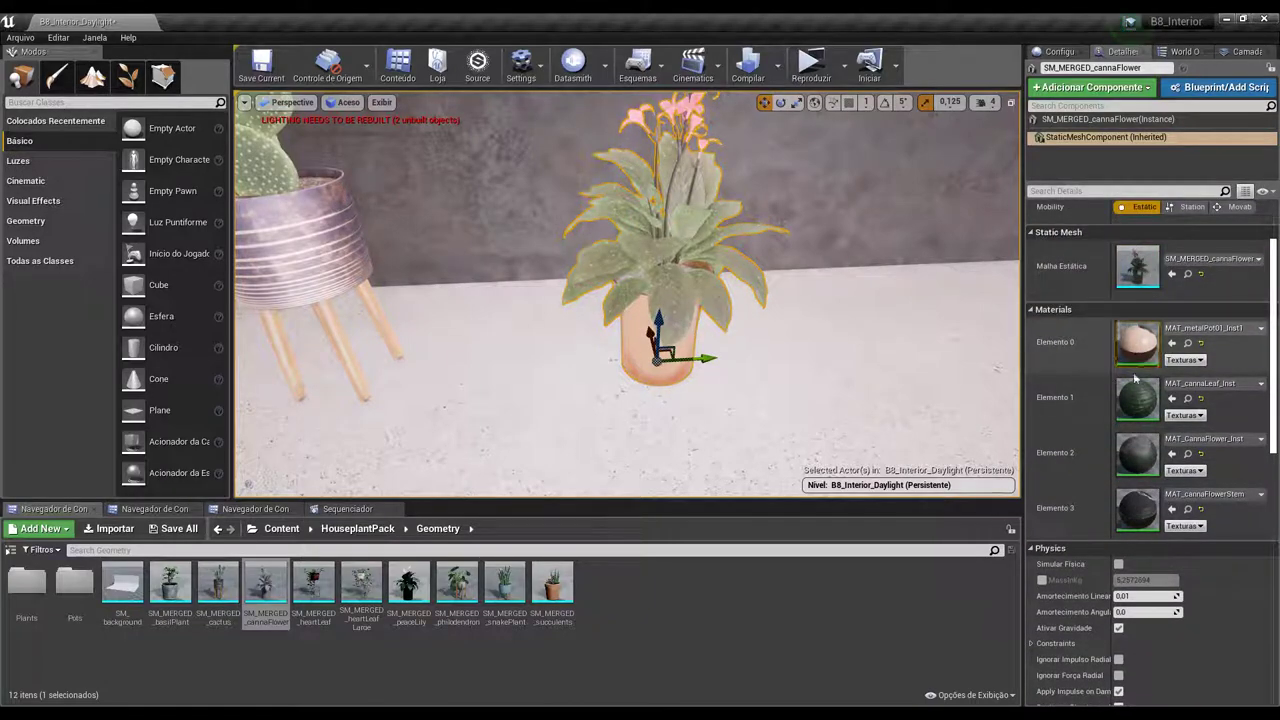
drag(1140, 378, 1140, 408)
In MAT_cannaLeaf_inst, enable Subsurface Strength at 1.0 and lower Roughness to about 0.73, then close it
double_click(1140, 400)
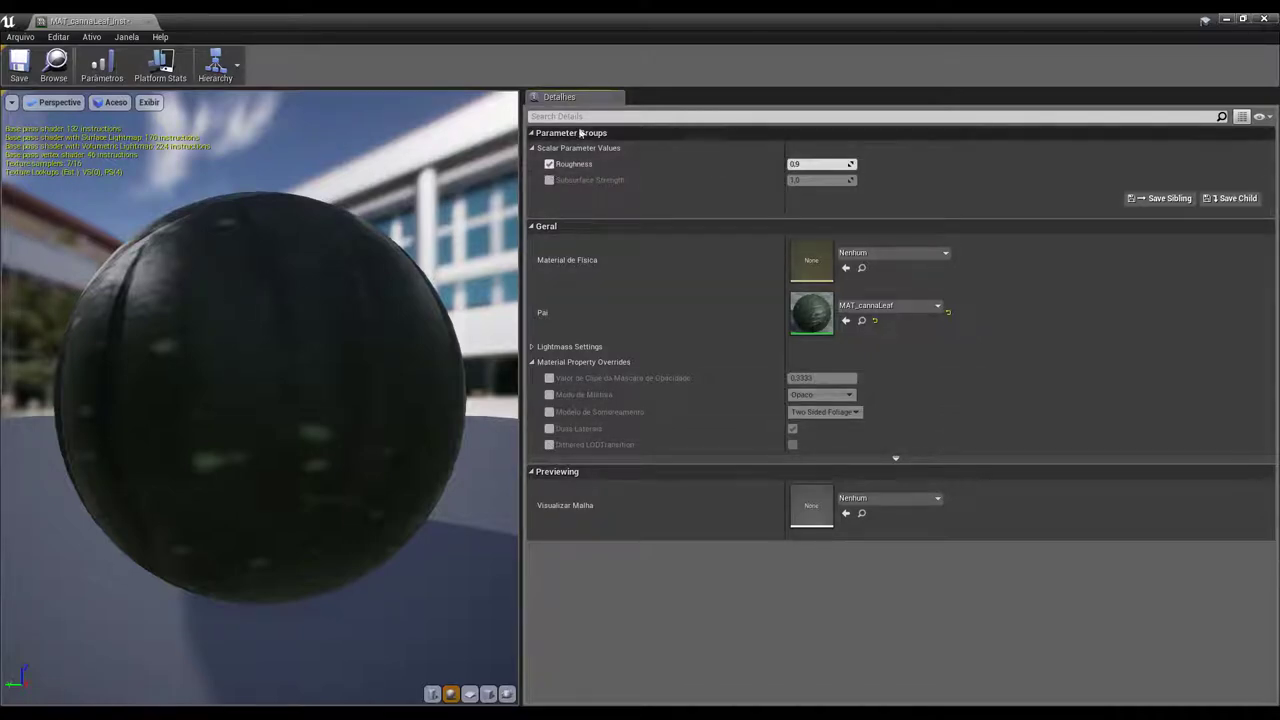
click(1242, 19)
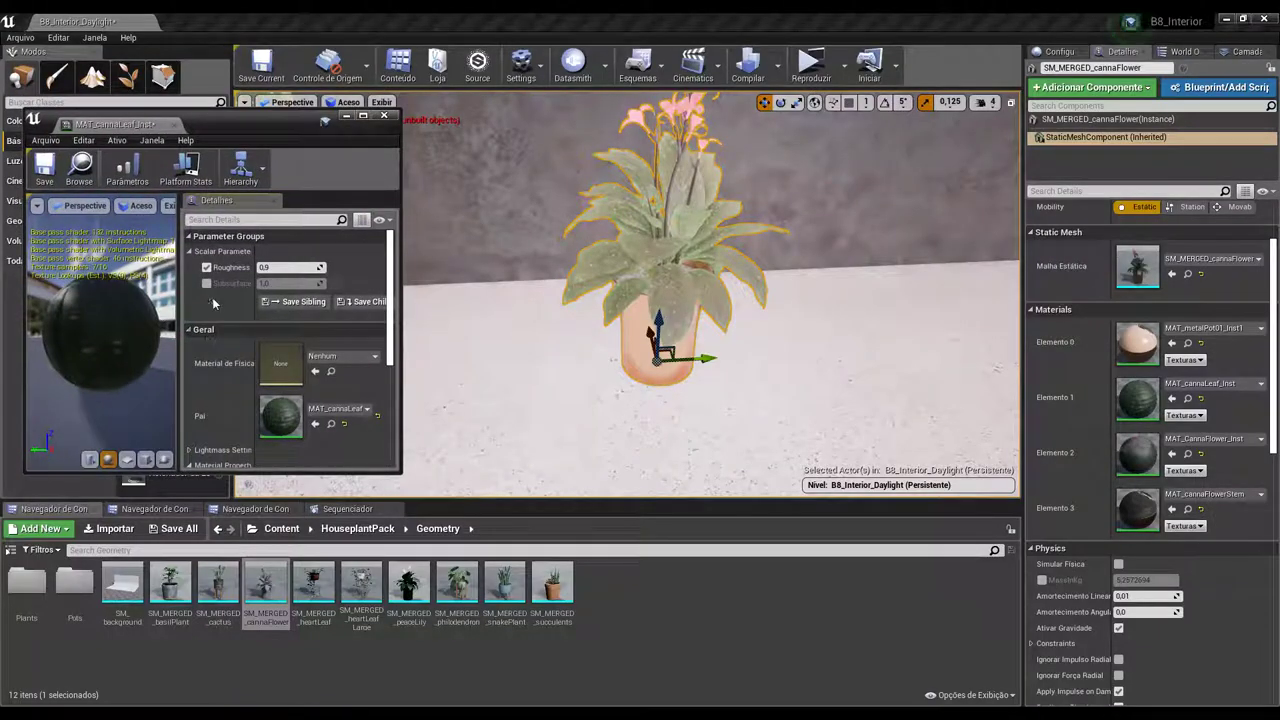
click(206, 283)
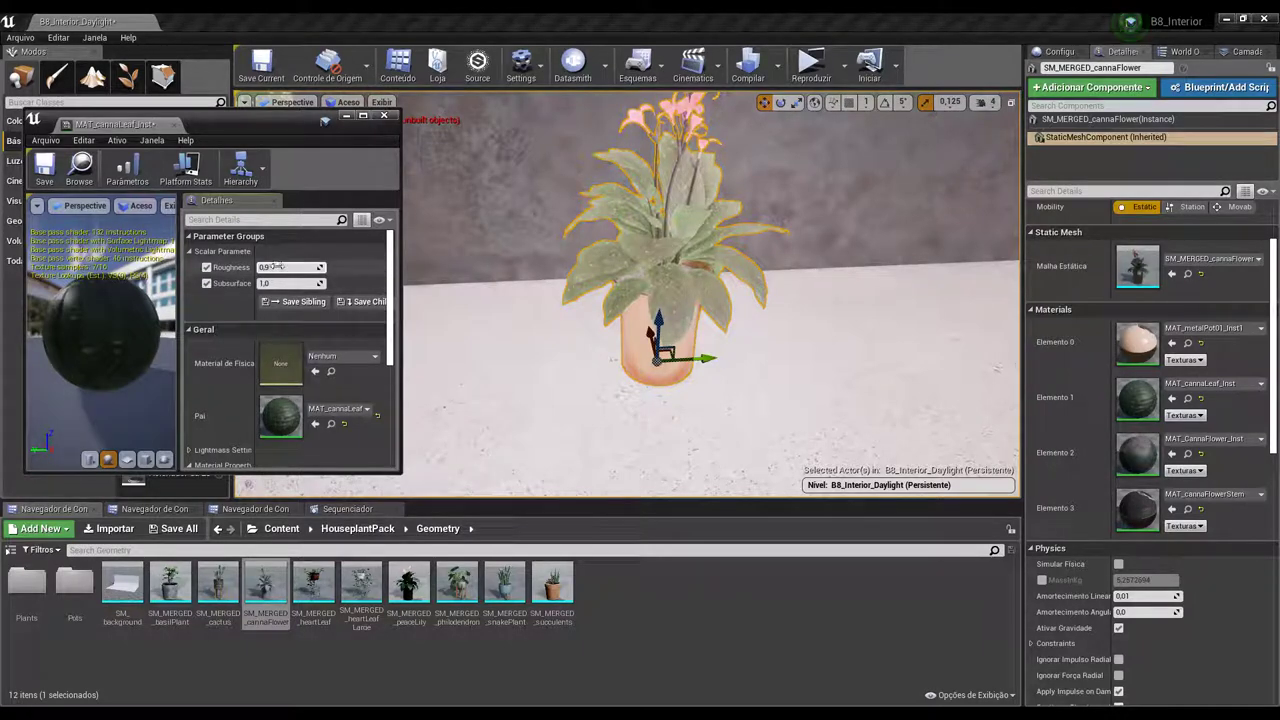
mouse_move(290, 267)
mouse_down()
mouse_move(250, 267)
mouse_move(300, 267)
mouse_up()
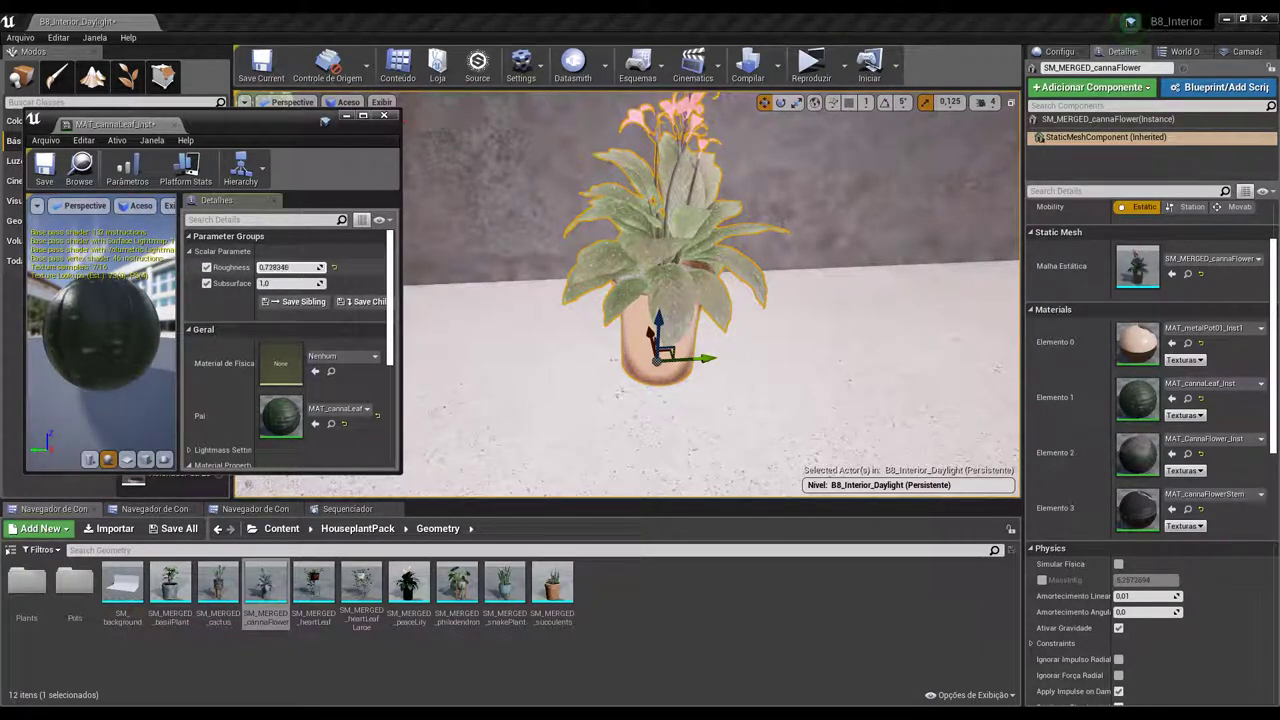
click(172, 125)
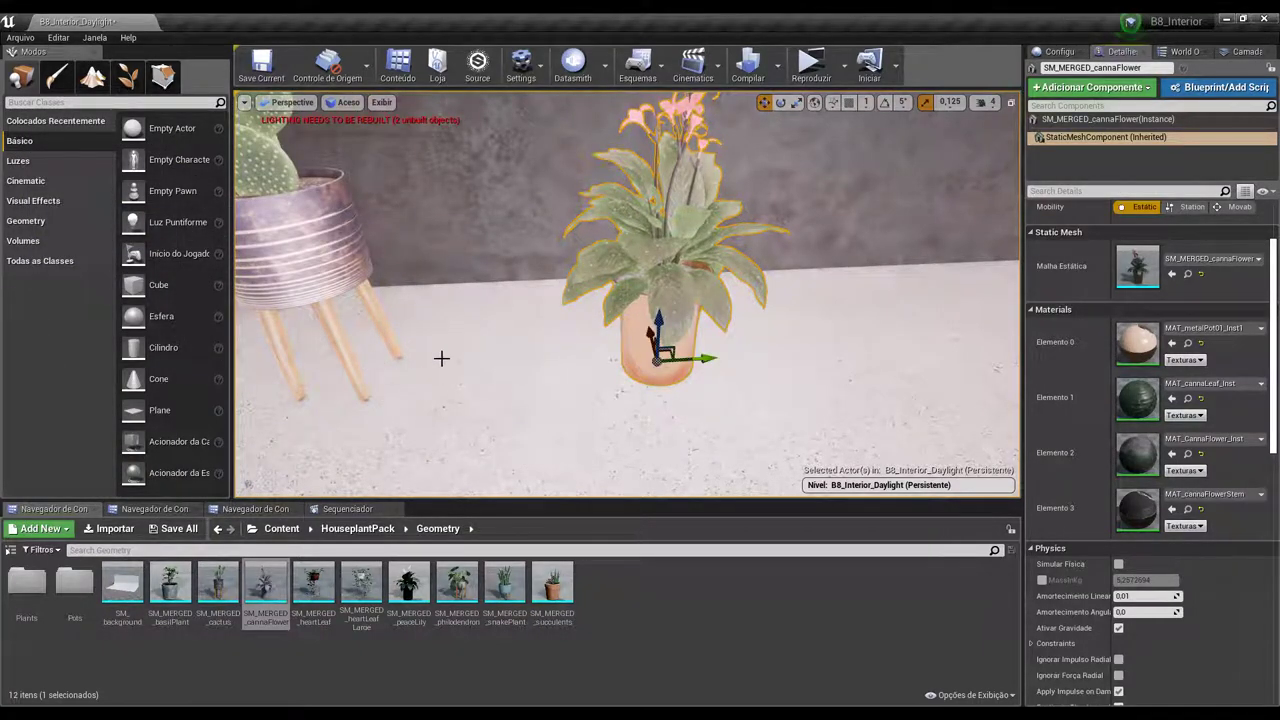
Preview the living room in Game View, then select the directional sun light (15 lux, 3800 temperature)
mouse_move(460, 385)
mouse_down()
mouse_move(443, 366)
mouse_move(470, 340)
mouse_move(457, 326)
mouse_up()
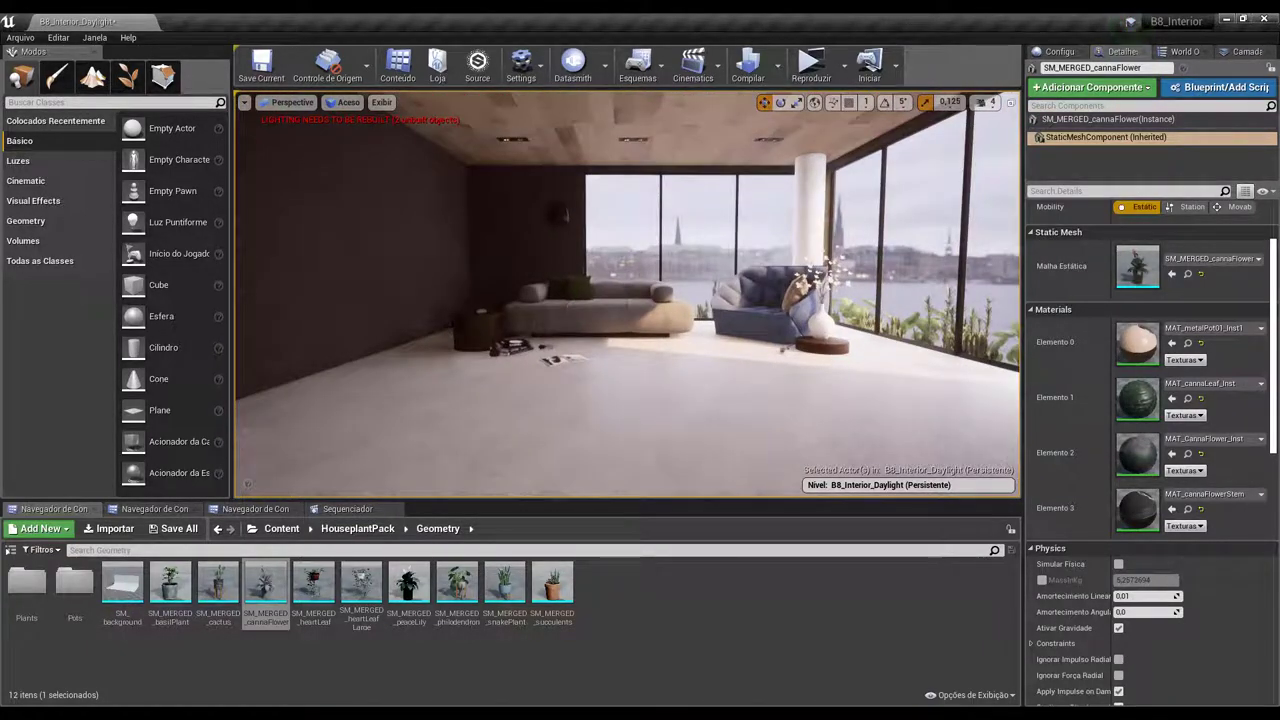
key(g)
key(g)
key(g)
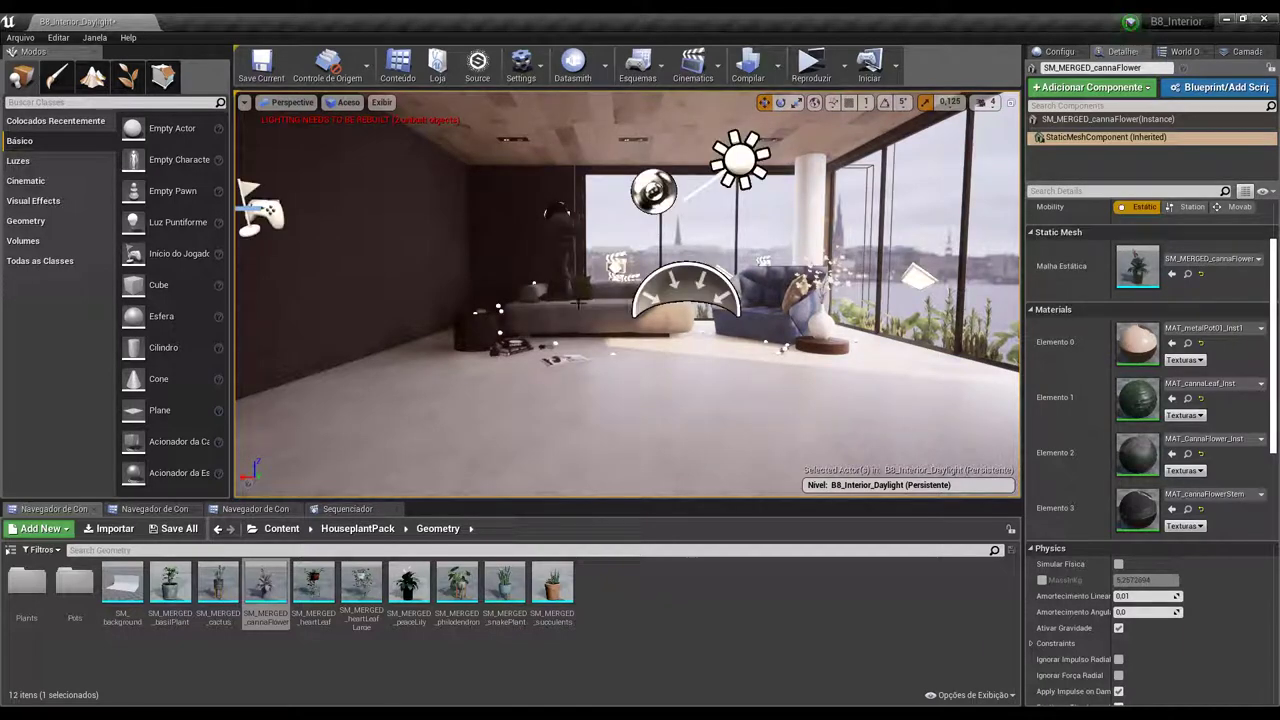
right_drag(578, 303, 578, 330)
right_drag(610, 264, 600, 200)
key(g)
key(g)
key(g)
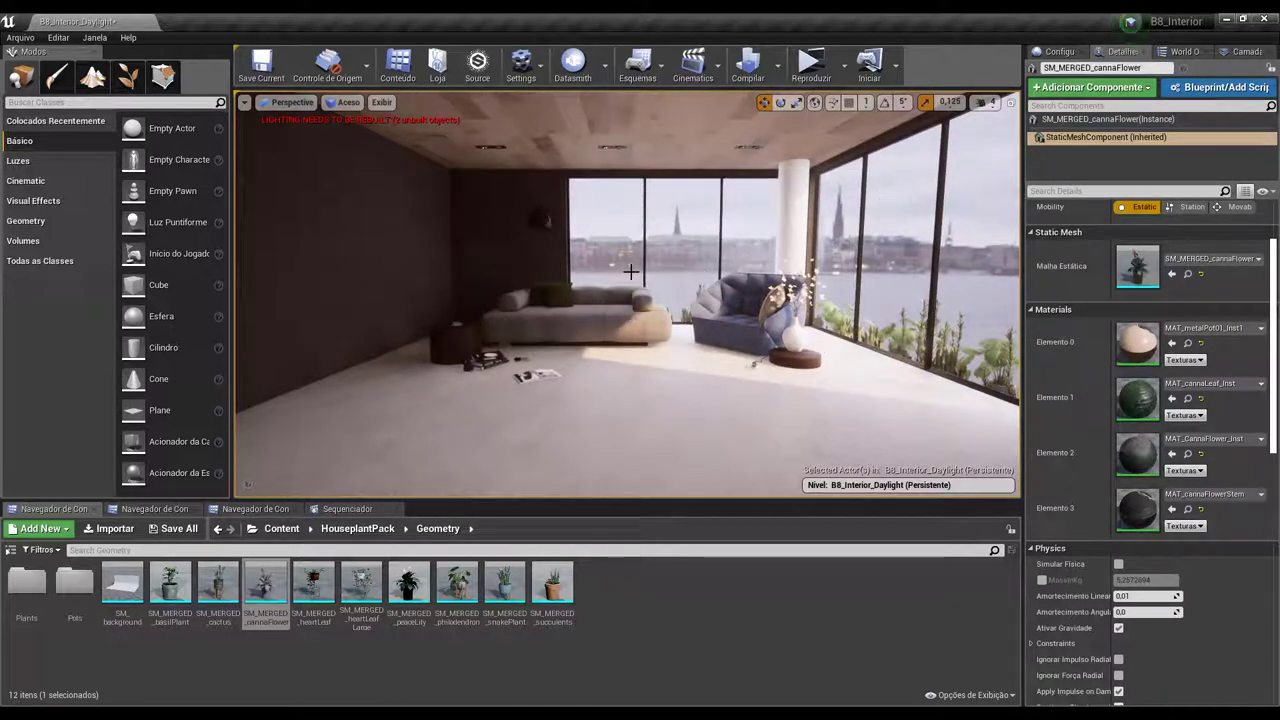
key(g)
key(g)
key(g)
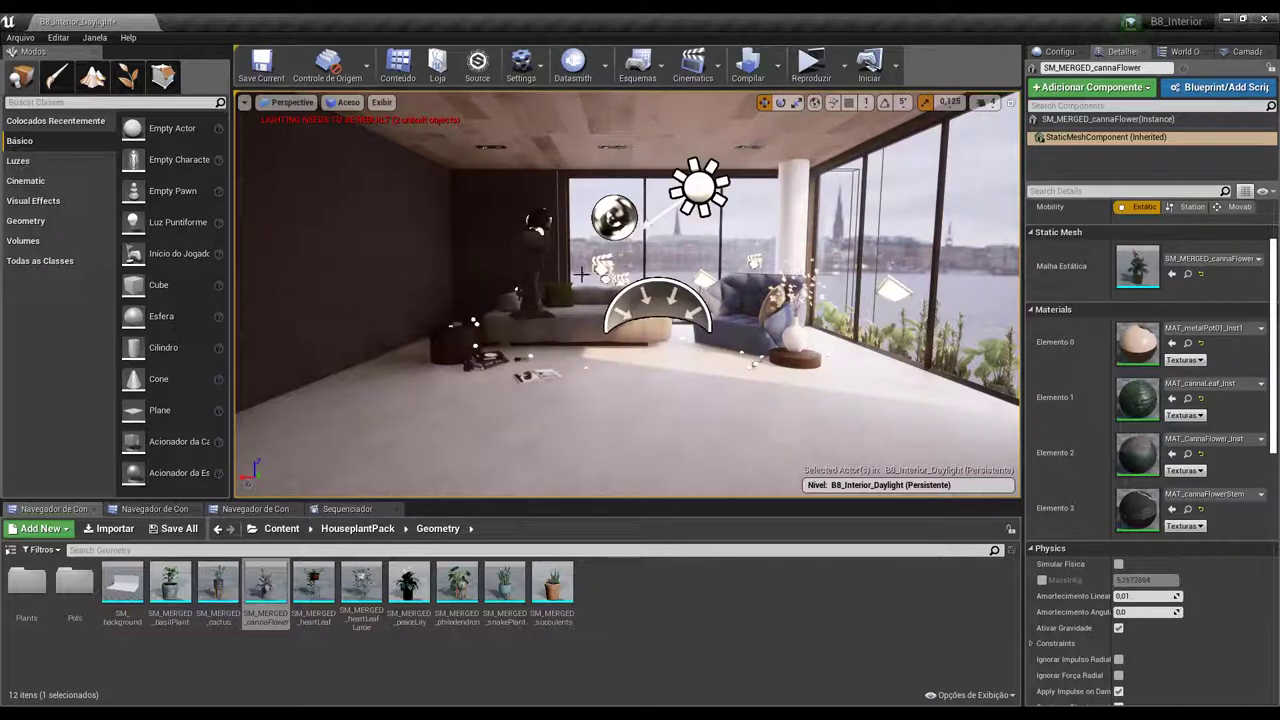
right_drag(614, 278, 582, 270)
click(636, 193)
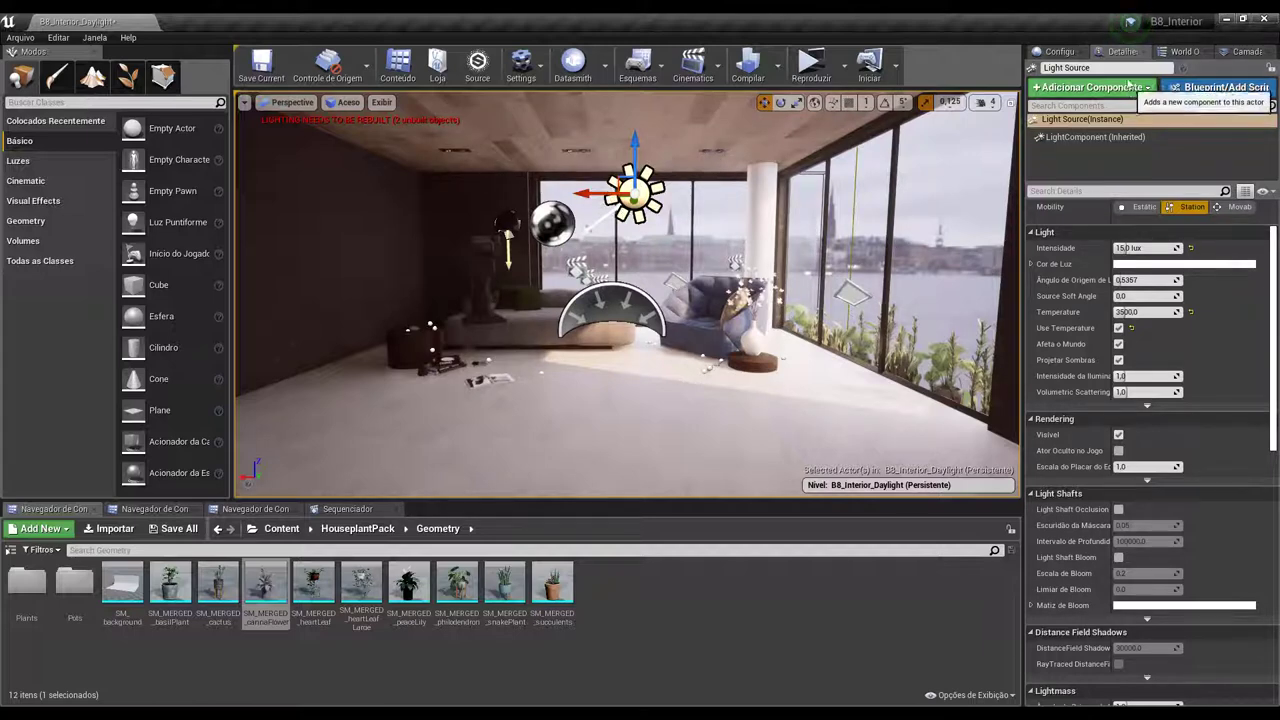
Fly to the sofa corner and select the spotlight above the sofa (Intensity 8.0 cd, Attenuation Radius 1000)
click(1068, 122)
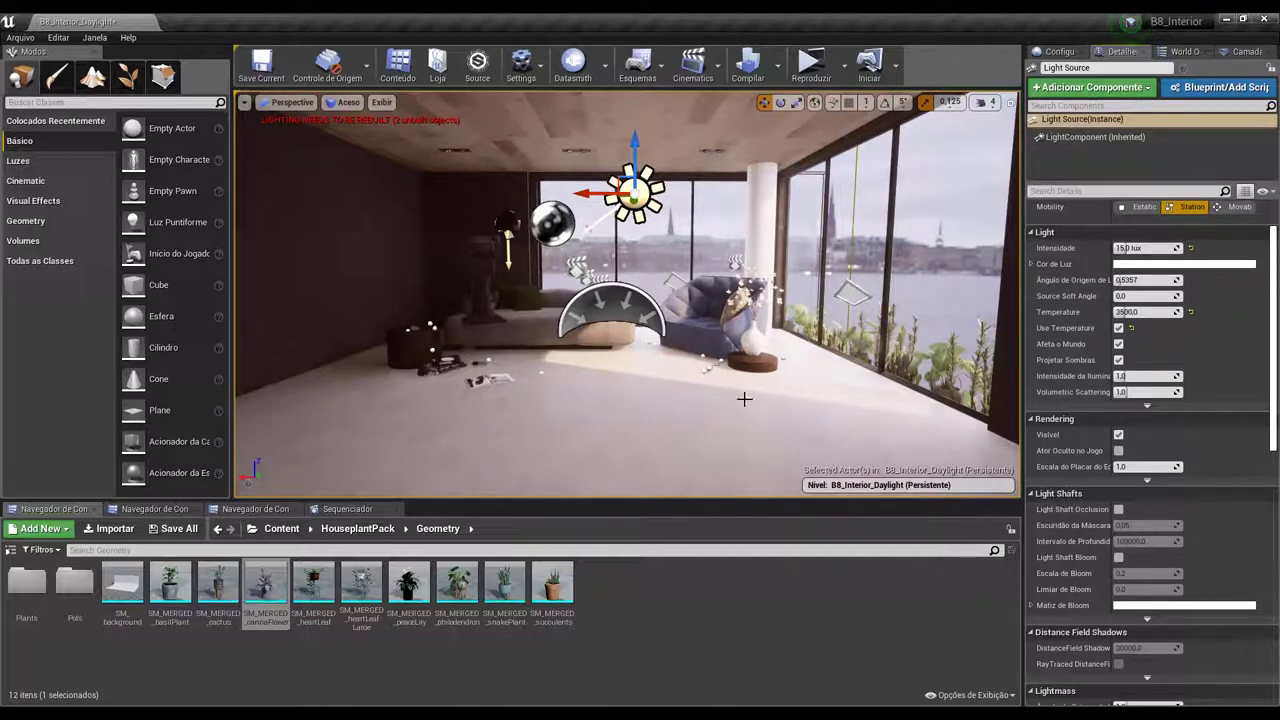
mouse_move(744, 398)
right_down()
mouse_move(686, 343)
mouse_move(575, 347)
mouse_move(560, 385)
mouse_move(540, 370)
mouse_move(654, 334)
mouse_move(513, 320)
right_up()
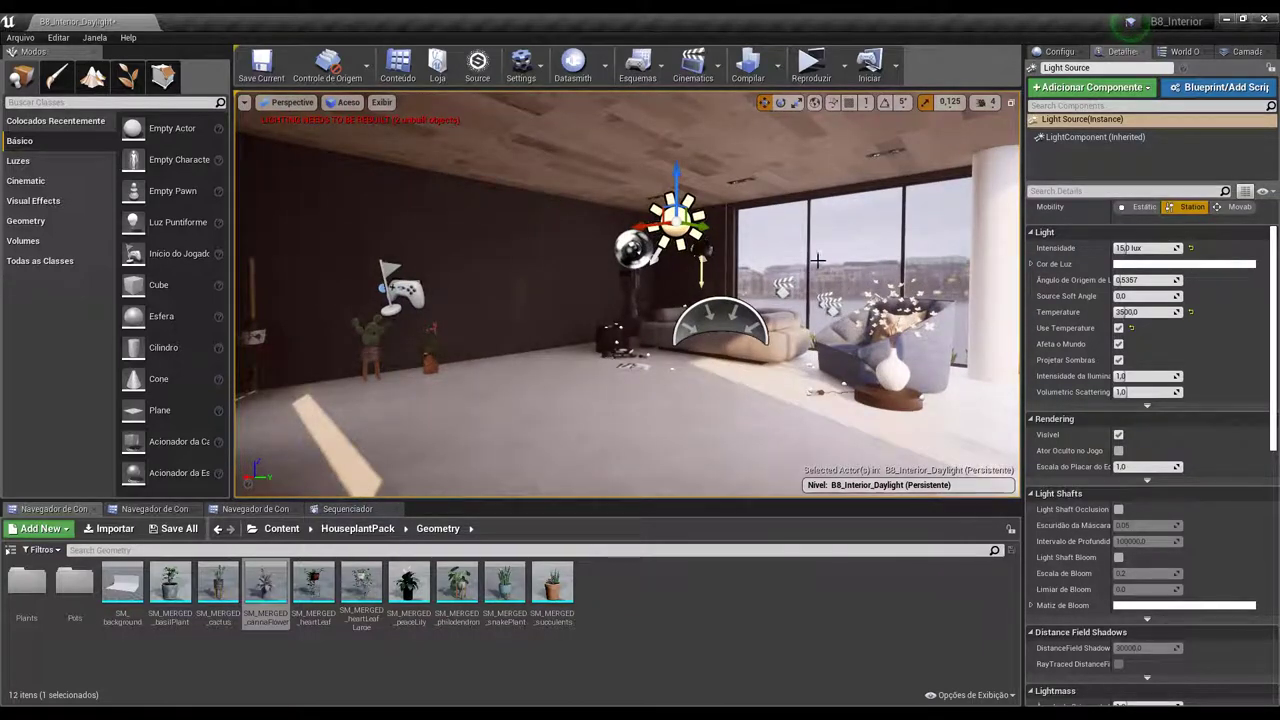
right_drag(818, 260, 818, 260)
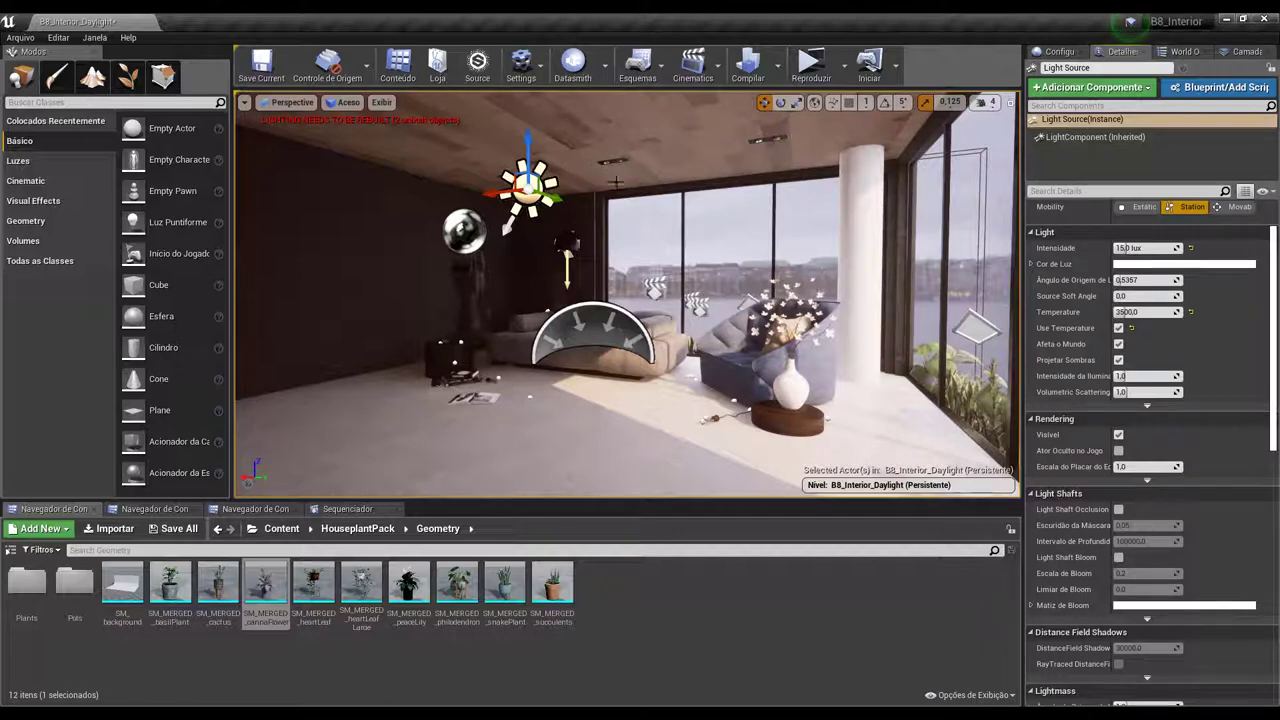
mouse_move(604, 330)
right_down()
mouse_move(560, 368)
mouse_move(504, 350)
right_up()
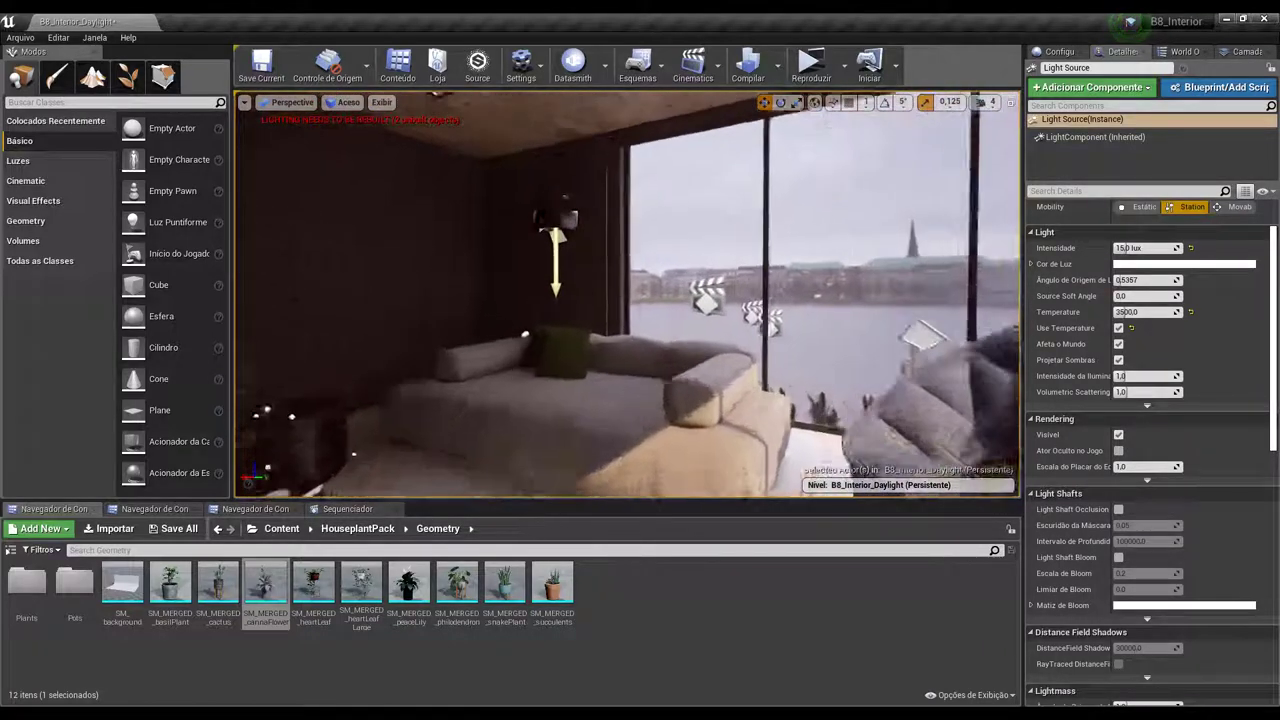
click(504, 350)
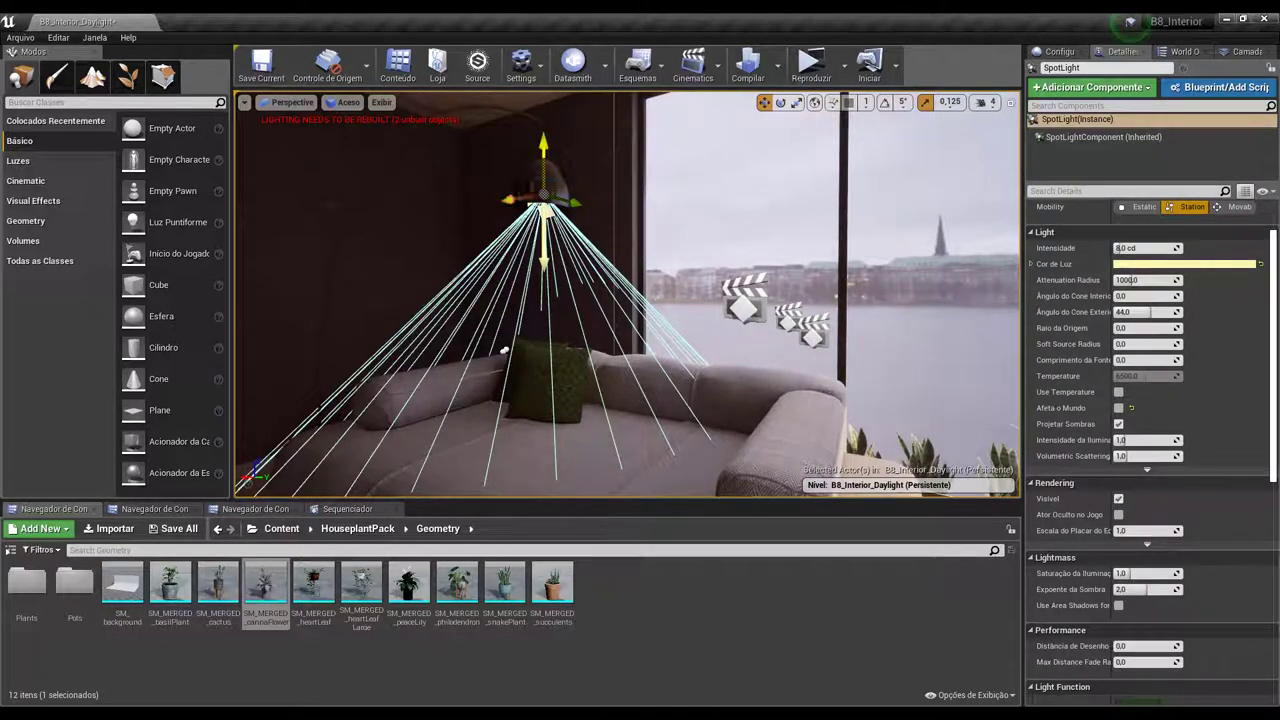
Find and select the SpotLight actor in the World Outliner
click(1180, 51)
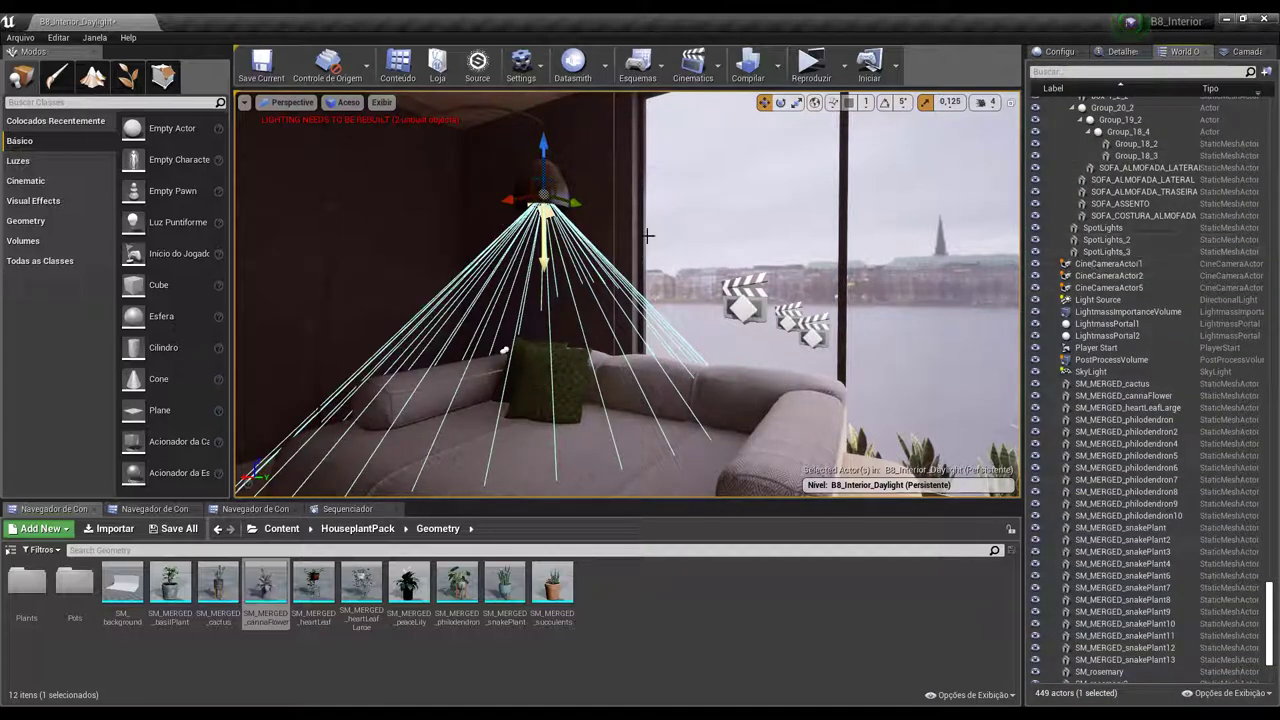
scroll(1036, 587, down, 5)
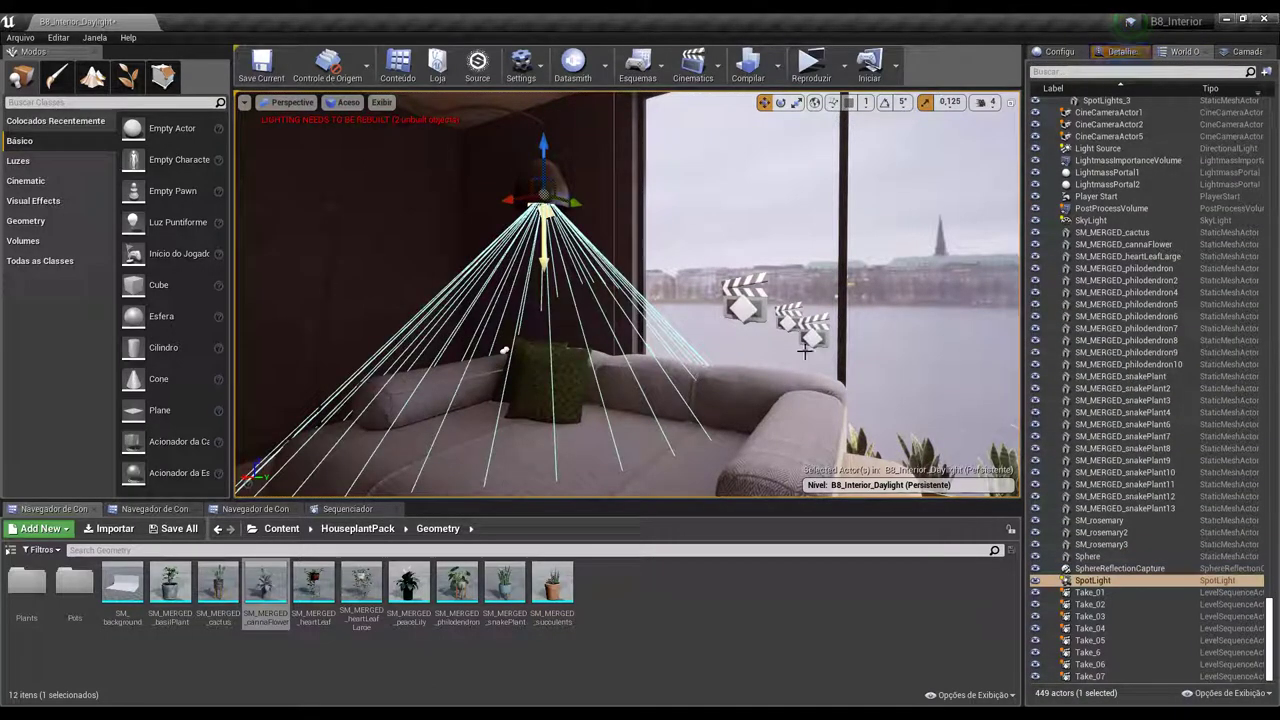
click(1036, 586)
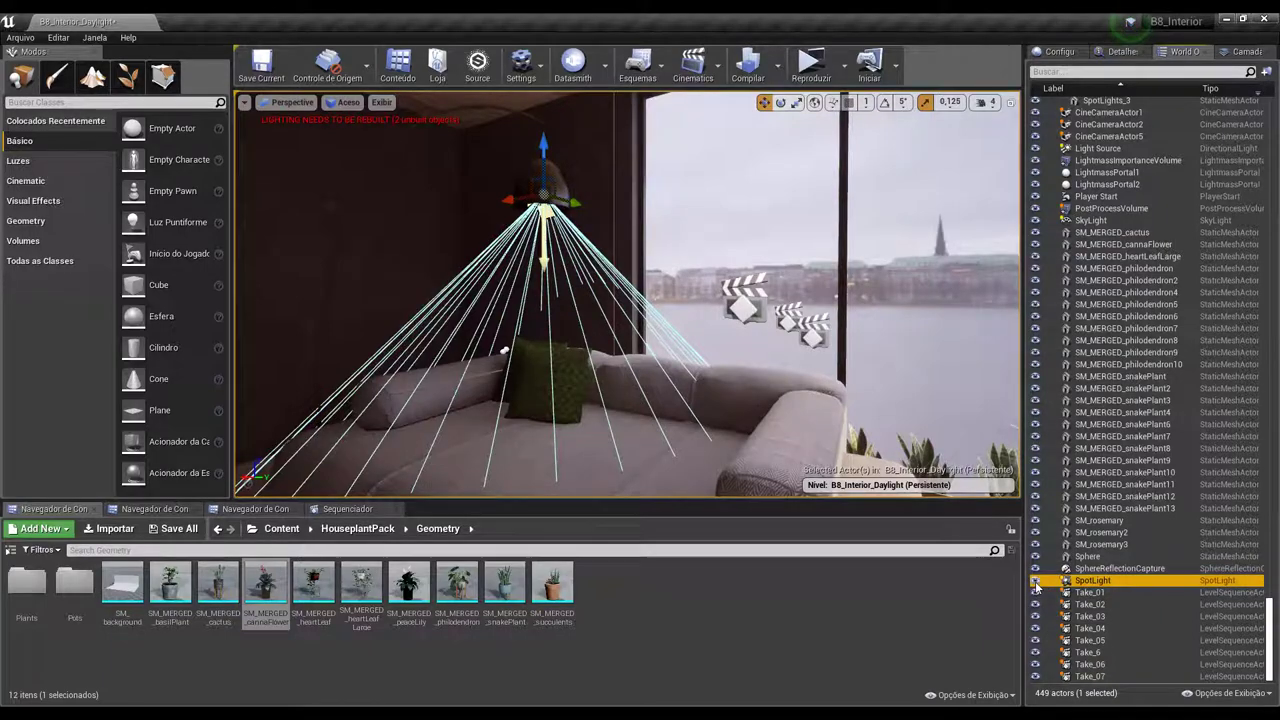
Scroll through the SpotLight's light settings, then centre the viewport on SkyLight from the Outliner
click(1123, 51)
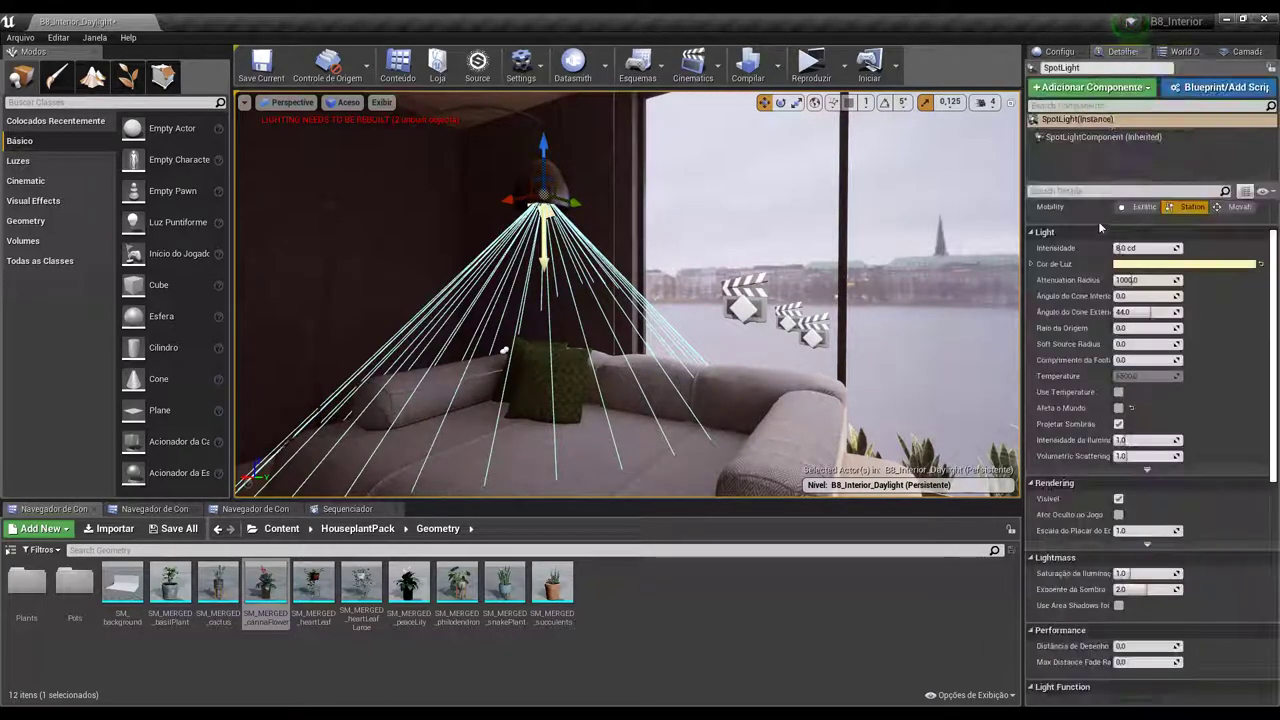
scroll(504, 349, down, 3)
scroll(528, 286, down, 3)
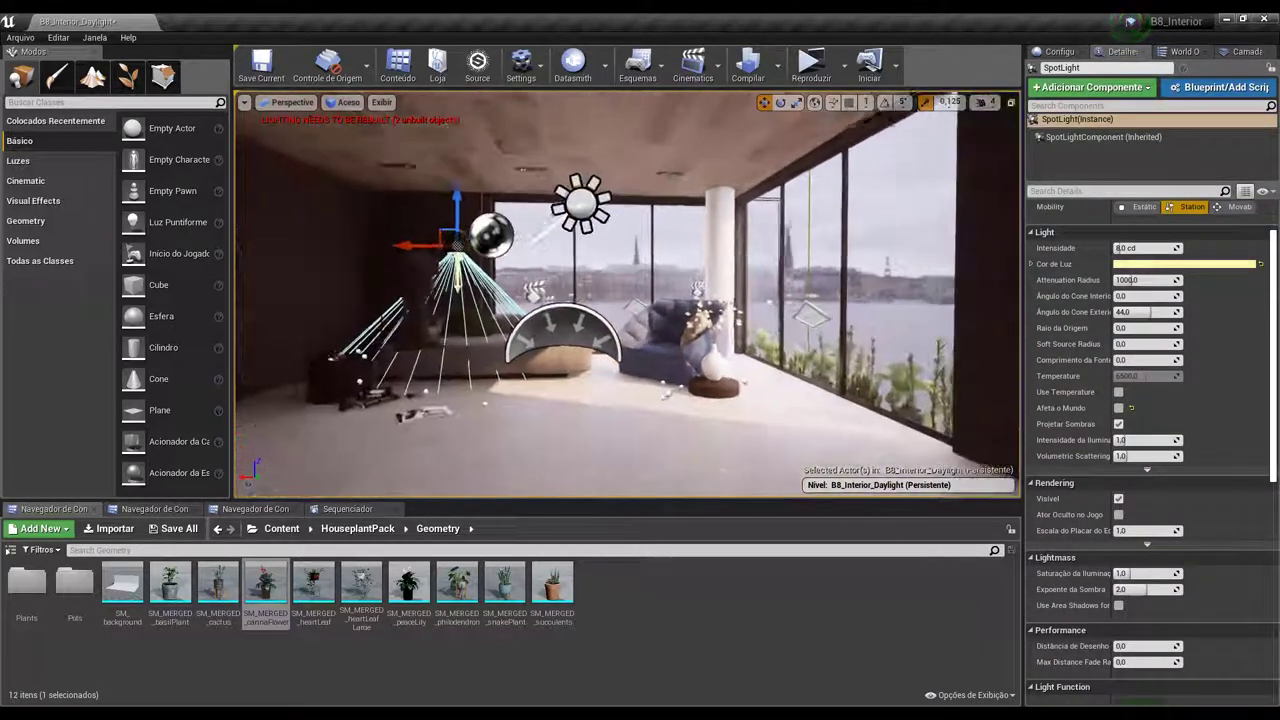
scroll(528, 286, down, 2)
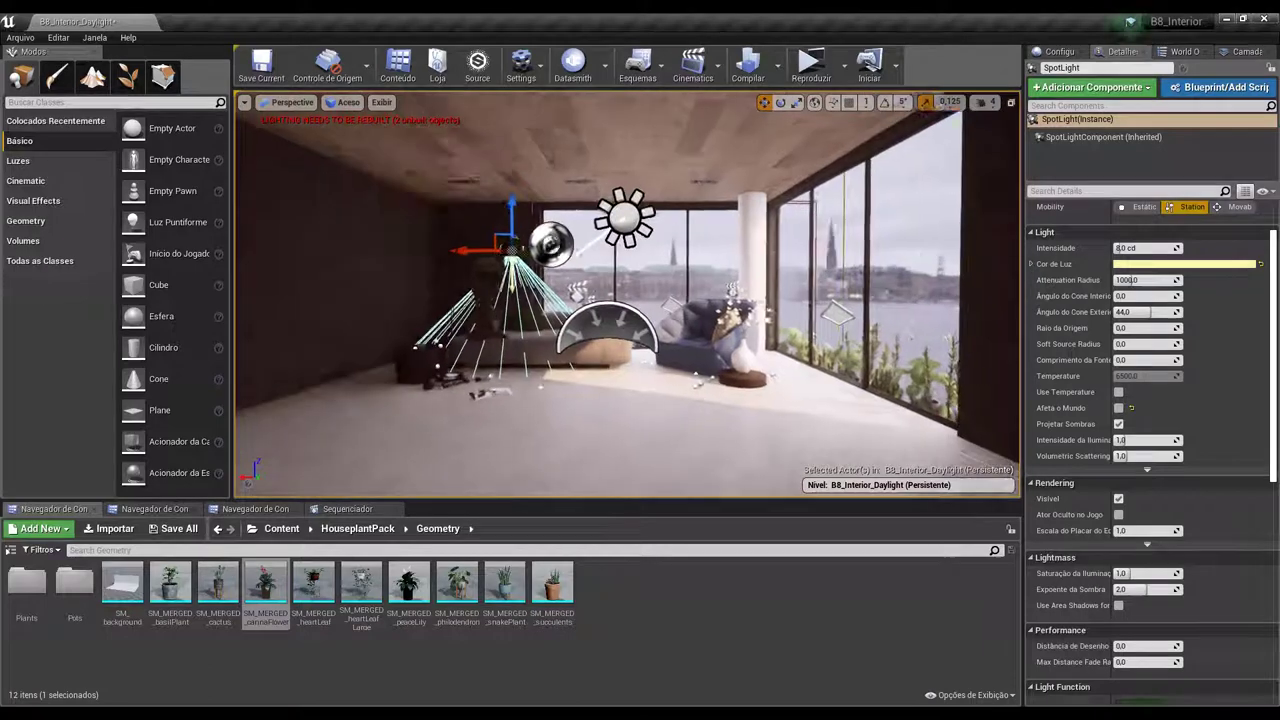
click(1180, 51)
double_click(1090, 220)
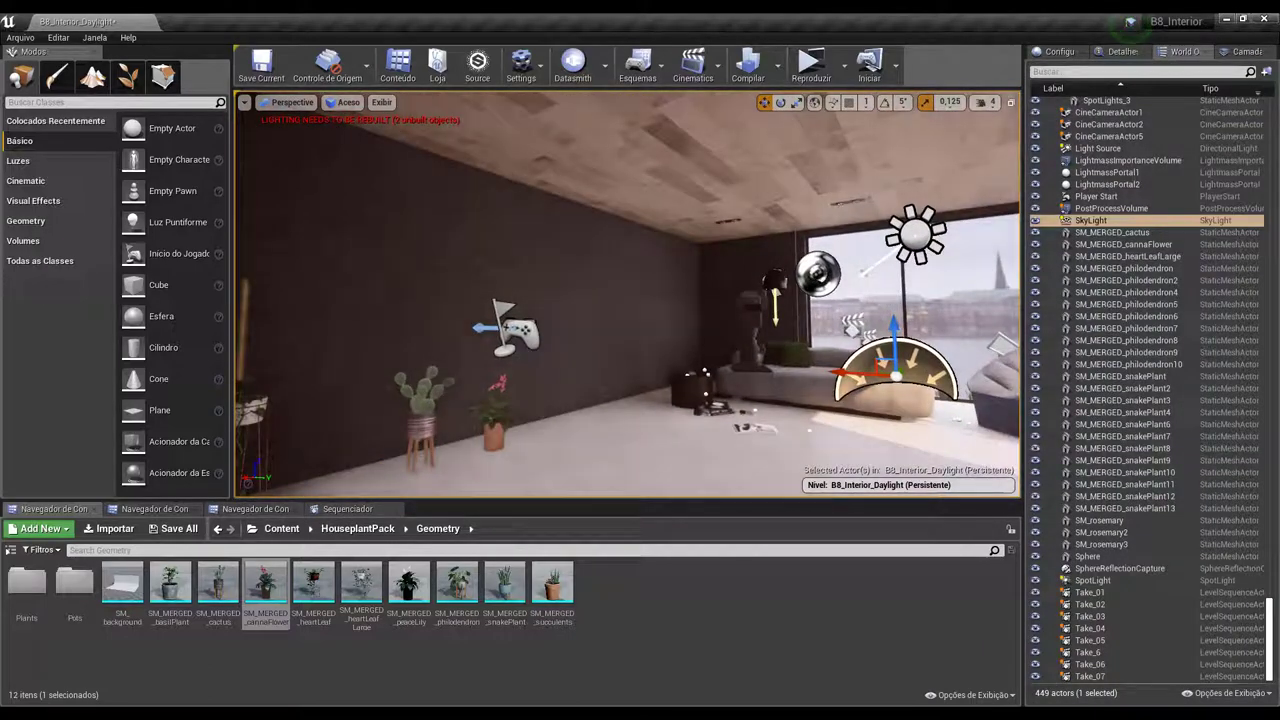
Orbit past the Player Start and select the SkyLight, showing its White_Cubemap source at 15.0 cd/m²
click(520, 335)
mouse_move(623, 263)
right_down()
mouse_move(654, 263)
mouse_move(590, 251)
mouse_move(600, 262)
right_up()
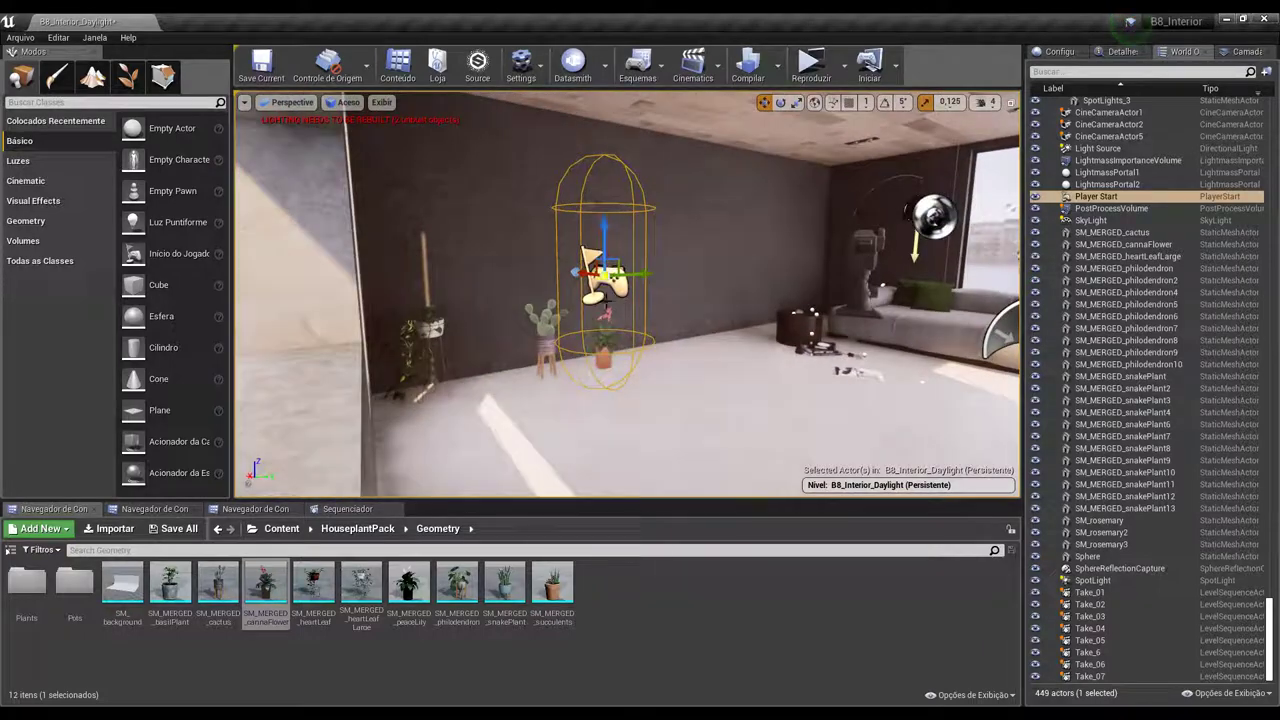
mouse_move(644, 409)
right_down()
mouse_move(700, 405)
mouse_move(628, 384)
right_up()
click(601, 330)
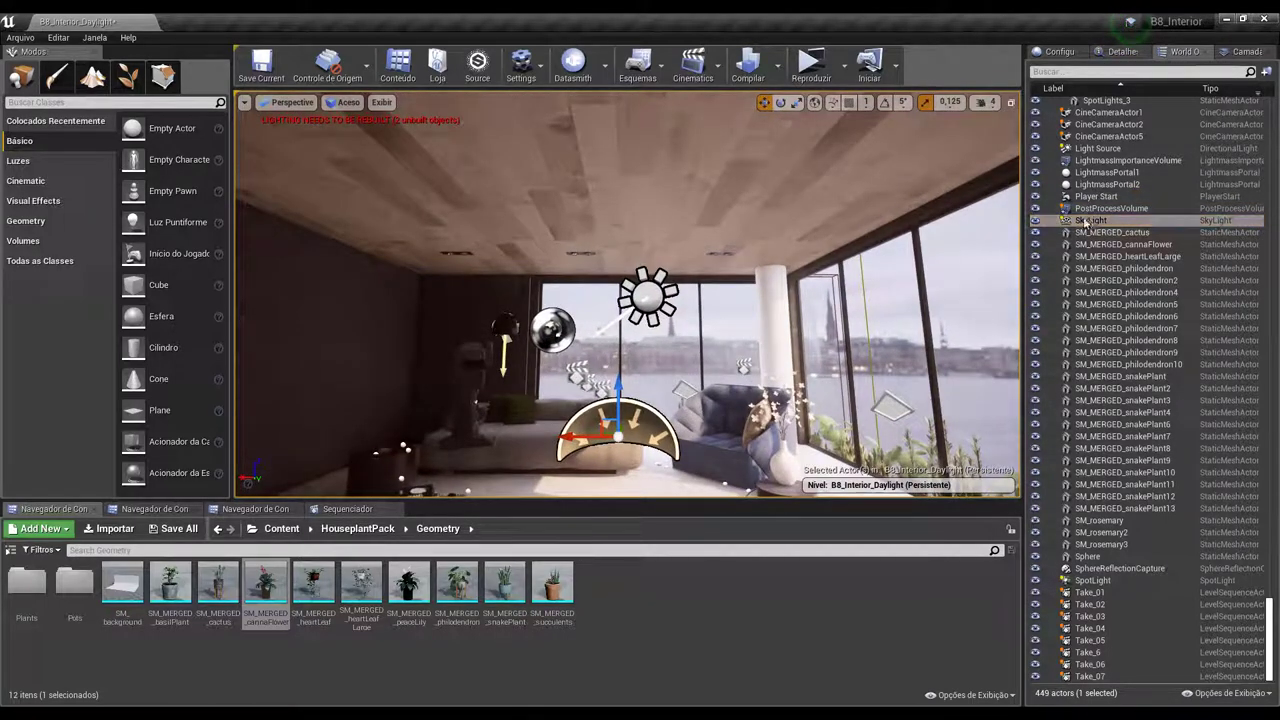
click(1105, 55)
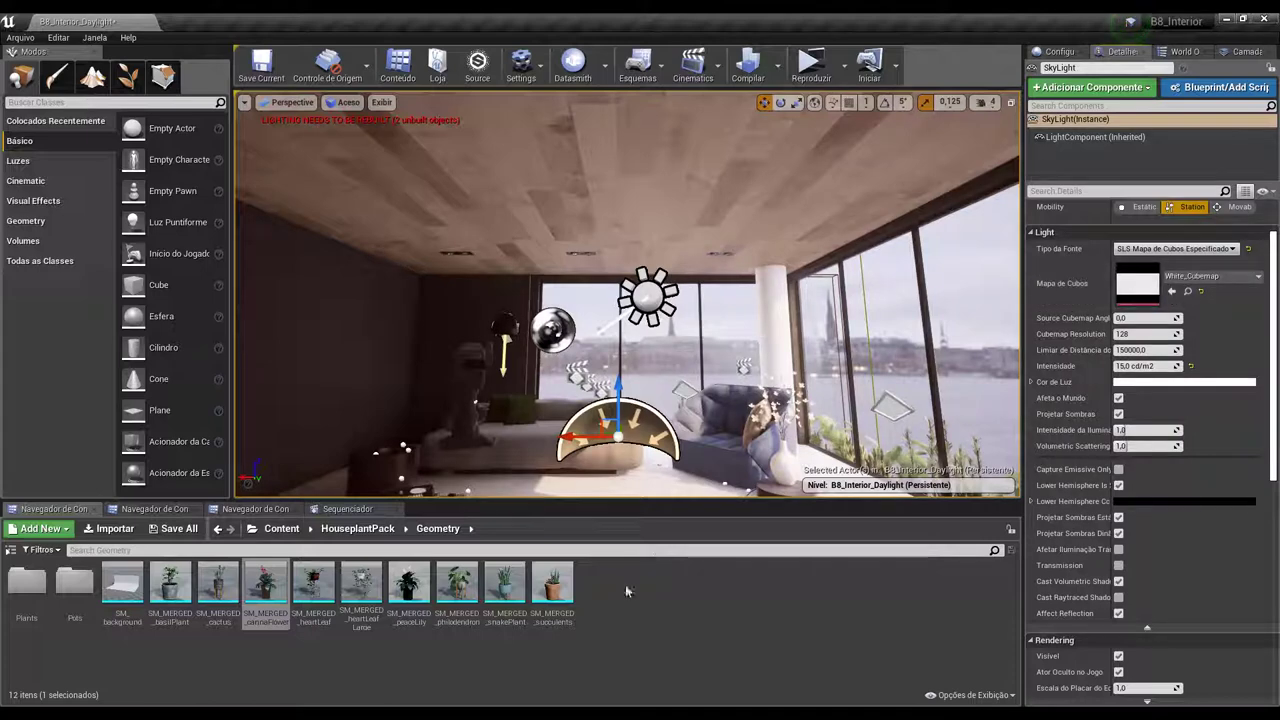
right_drag(616, 193, 619, 290)
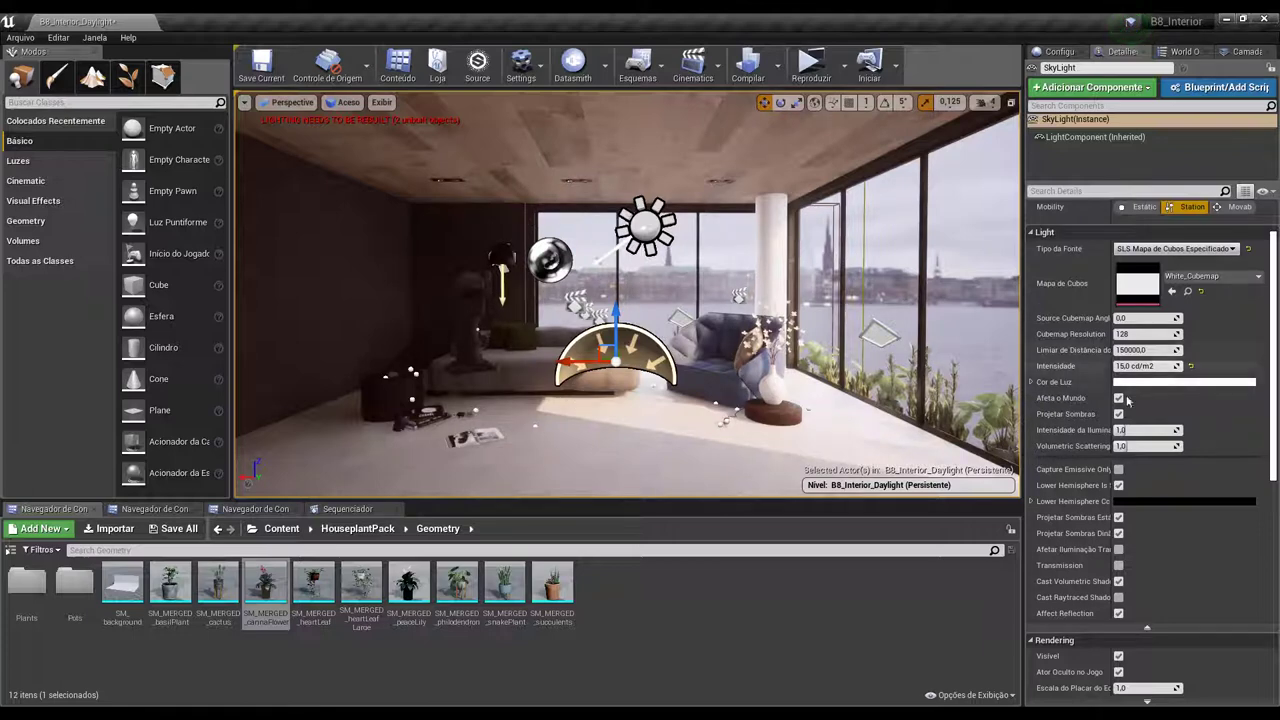
click(1231, 250)
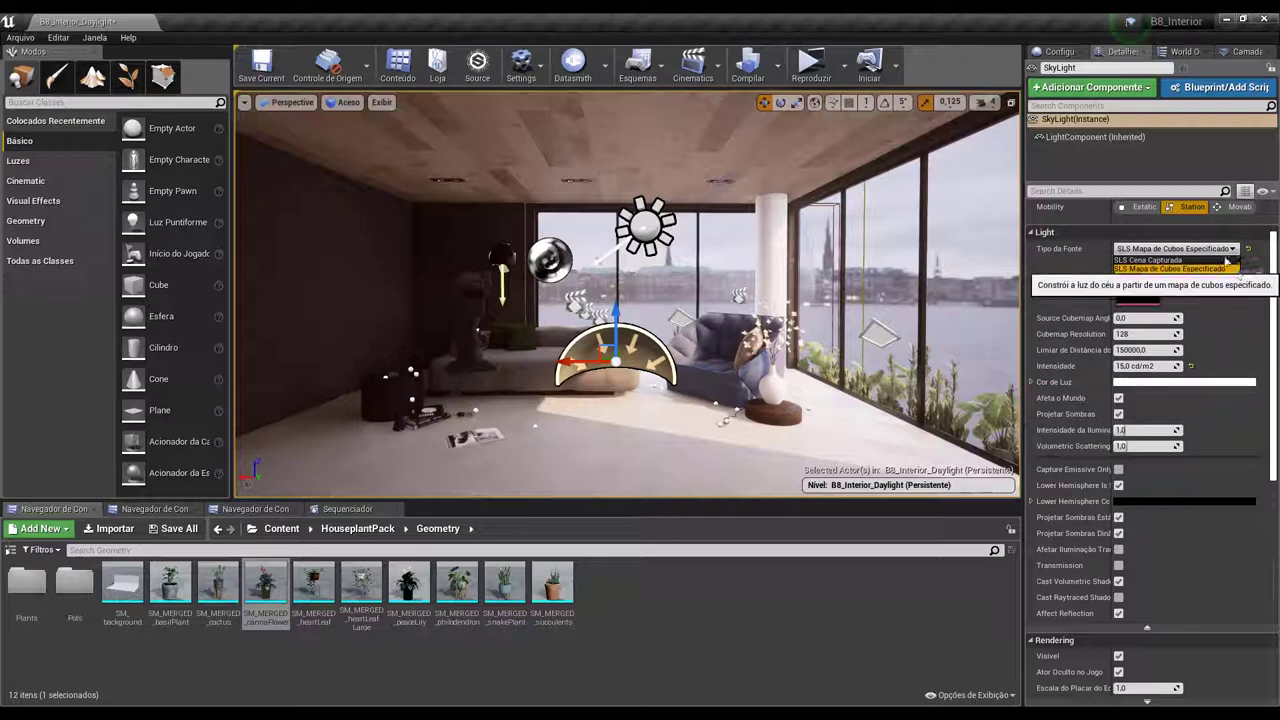
click(1160, 268)
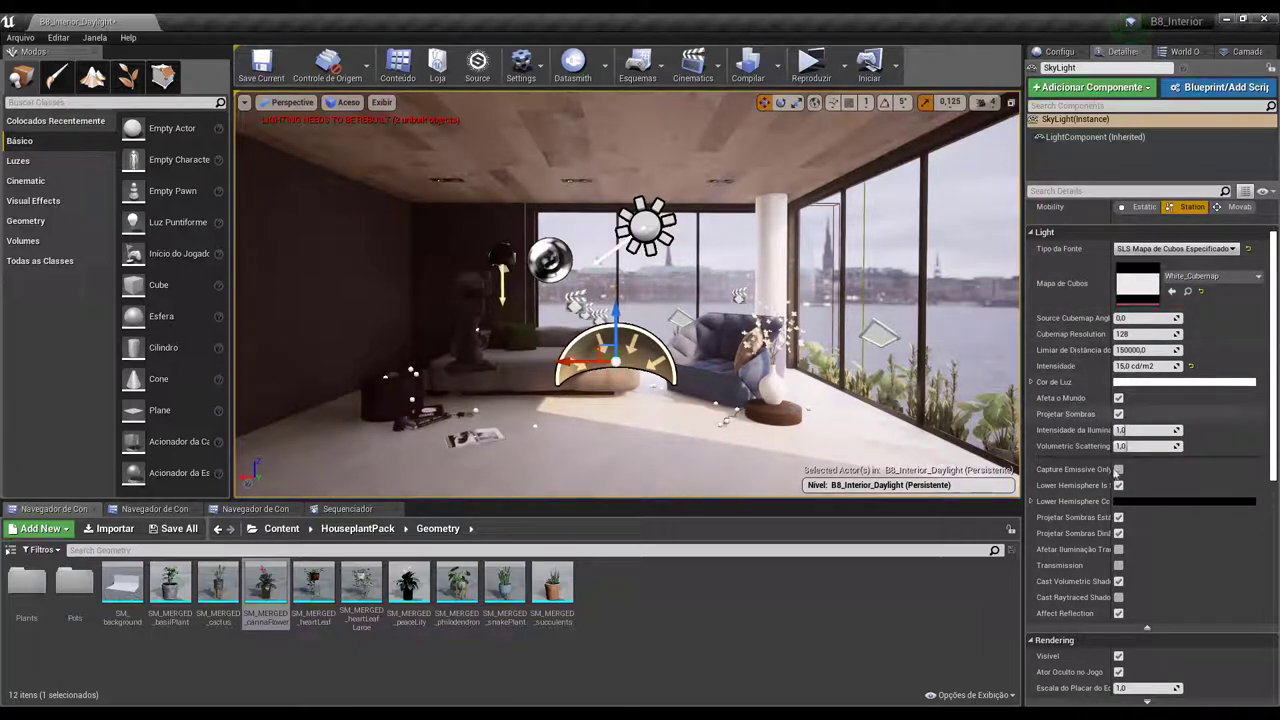
key(f)
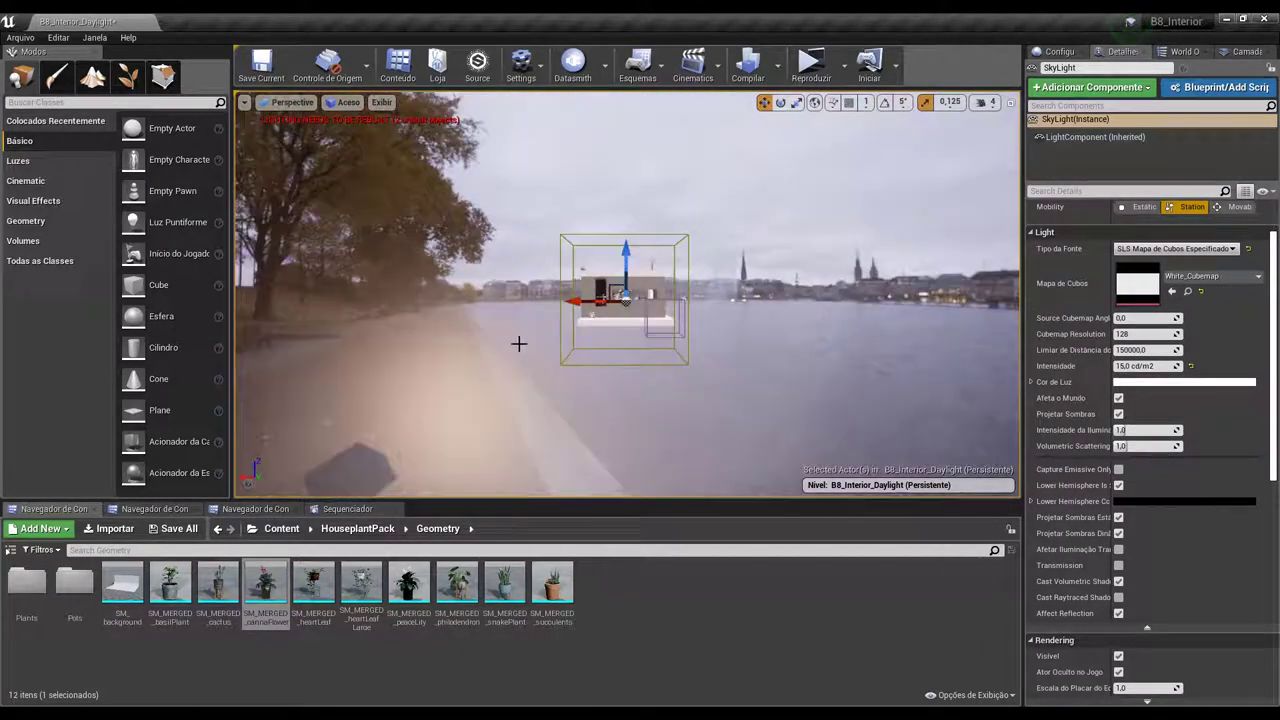
Zoom out of the room and select the HDRI backdrop sphere
scroll(519, 343, down, 3)
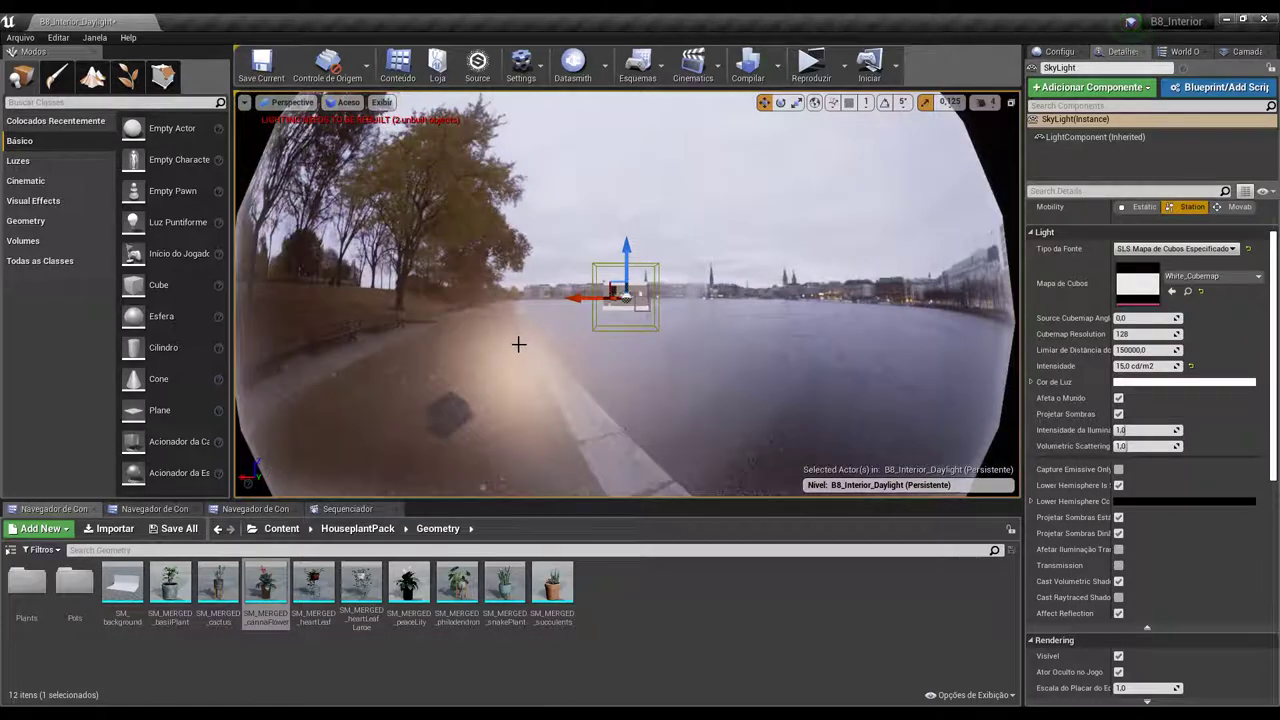
scroll(519, 343, down, 3)
scroll(575, 349, up, 3)
scroll(600, 320, up, 3)
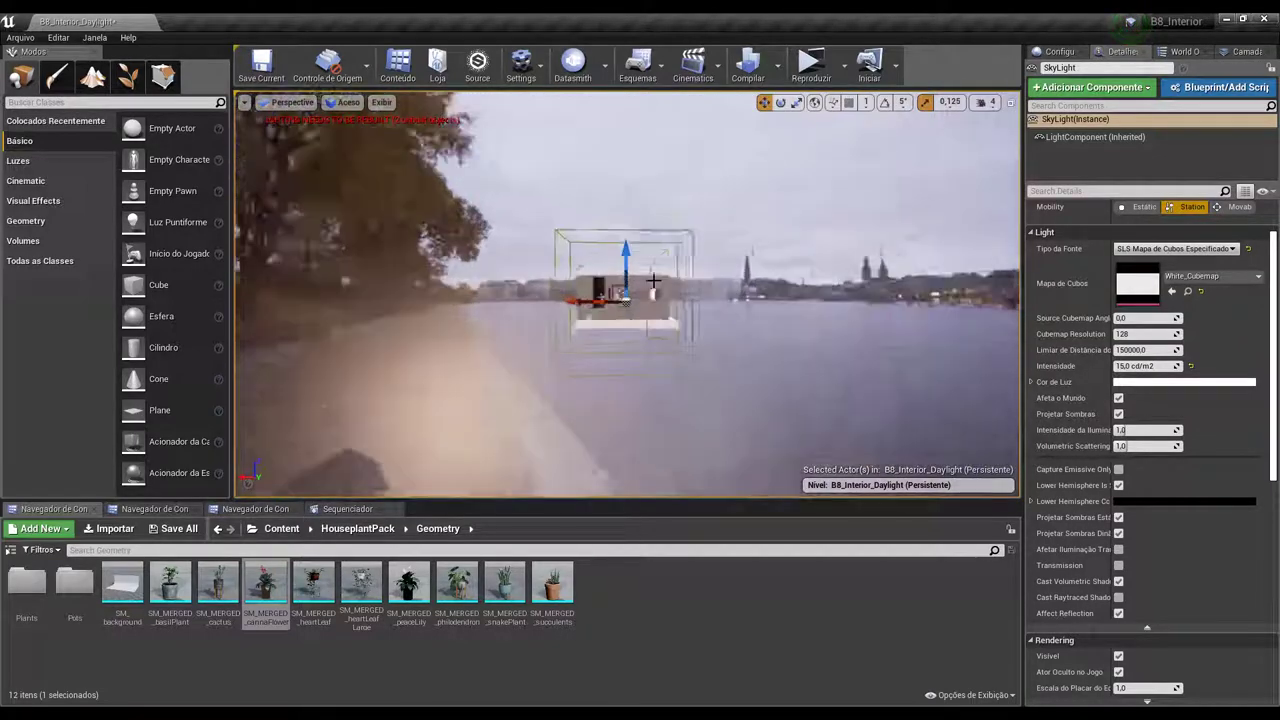
scroll(660, 294, down, 1)
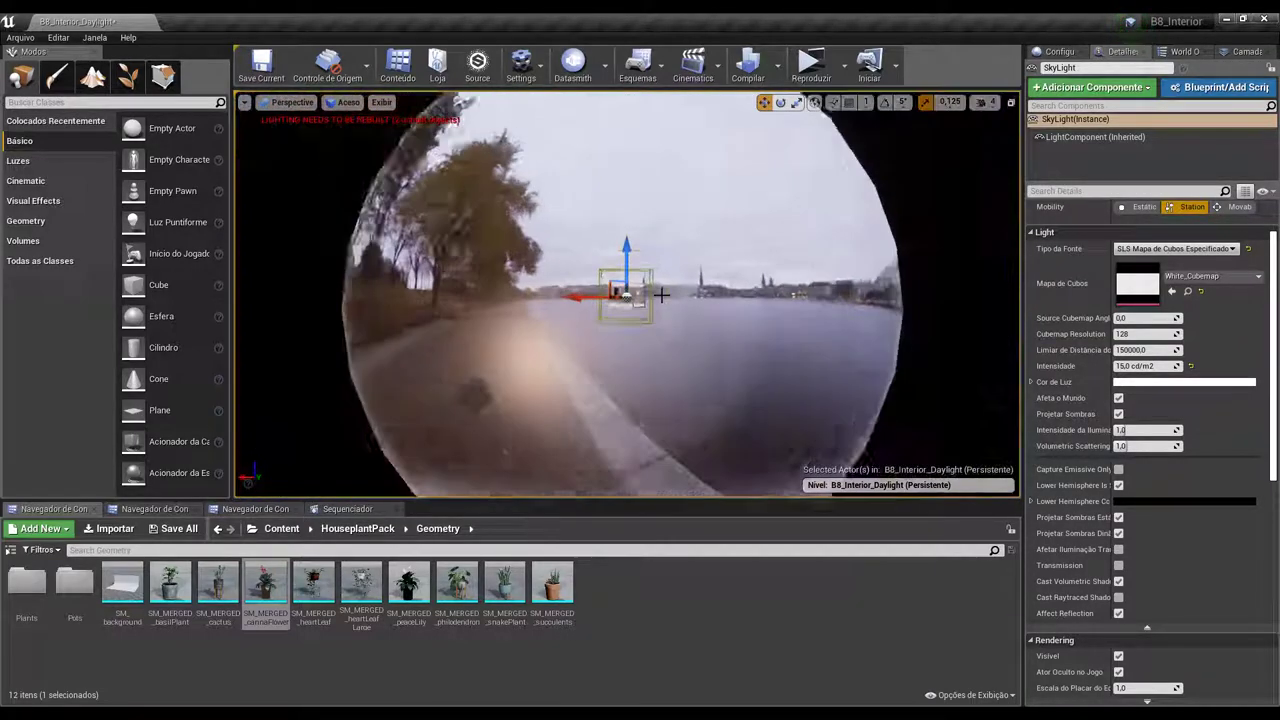
scroll(660, 294, up, 3)
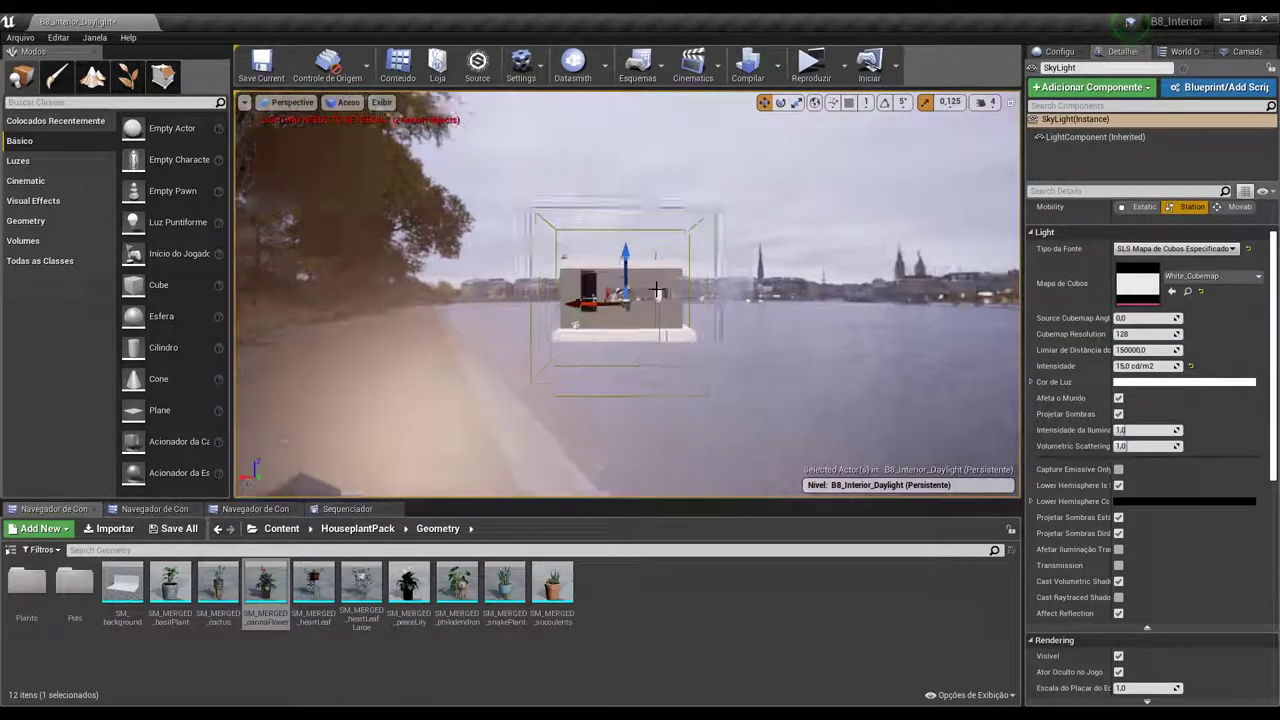
scroll(700, 265, down, 3)
click(727, 245)
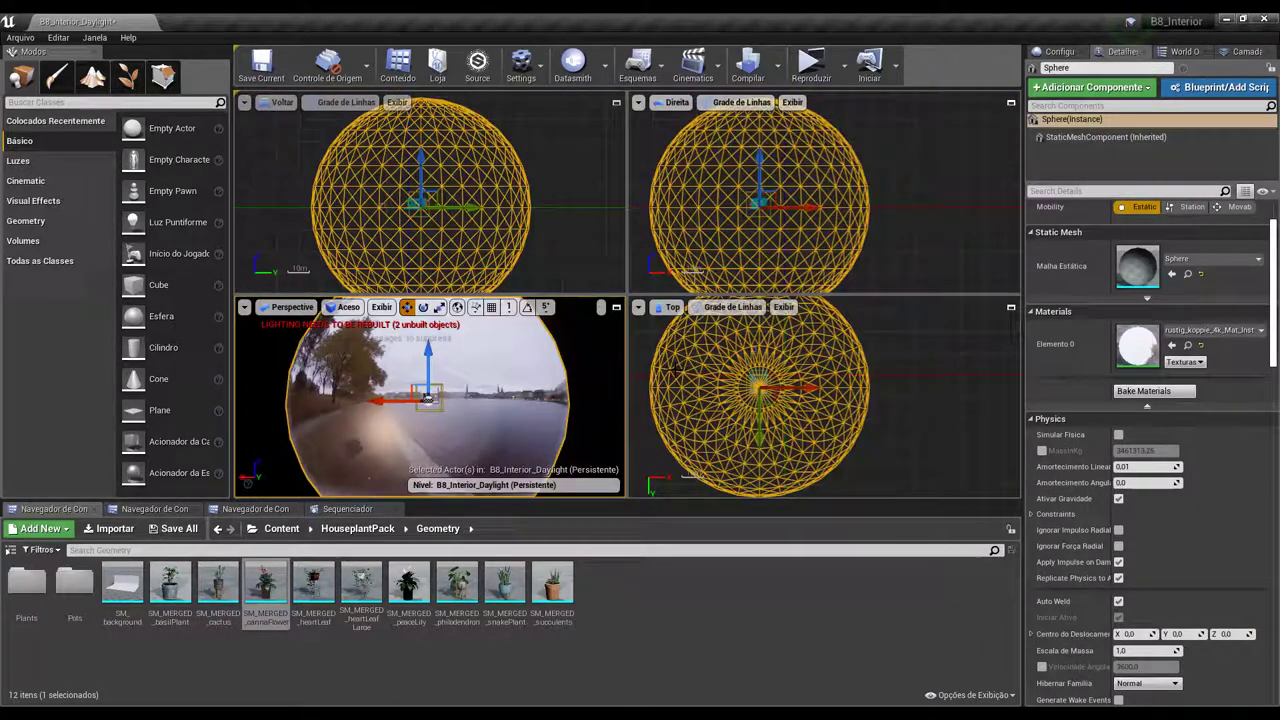
Frame the backdrop sphere in the four-pane layout, then return to a single Perspective view
click(1010, 102)
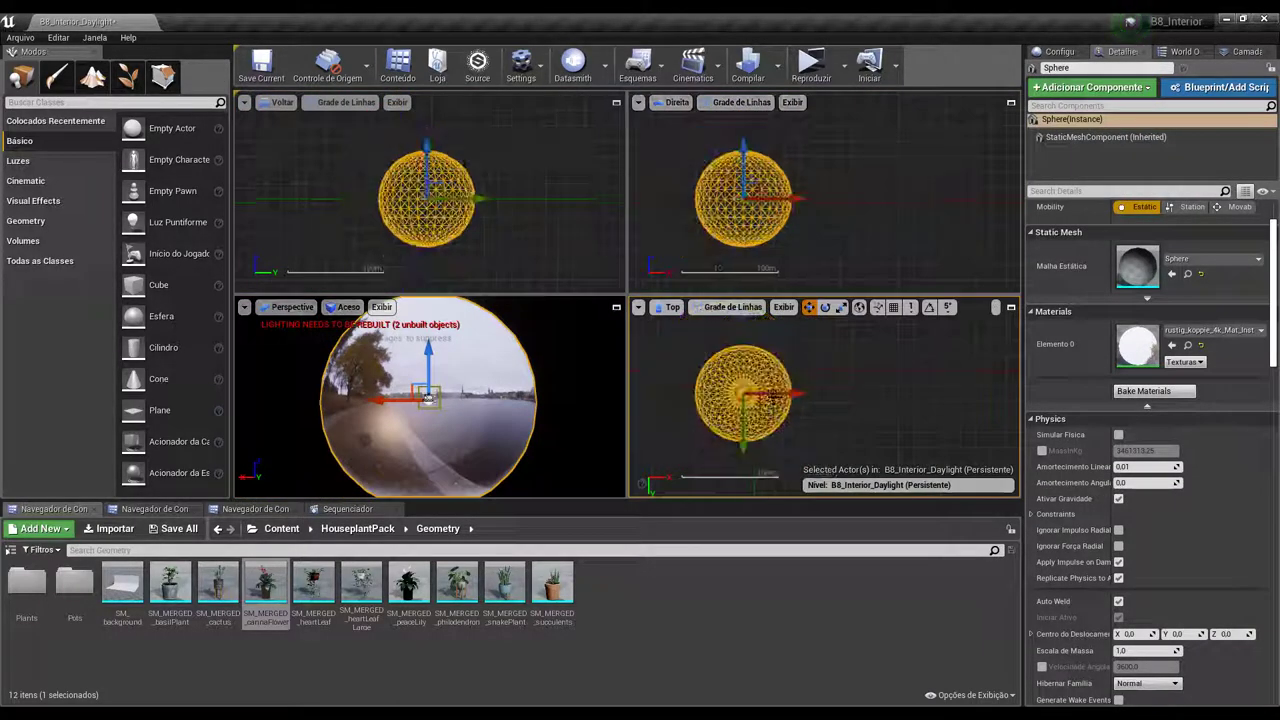
key(f)
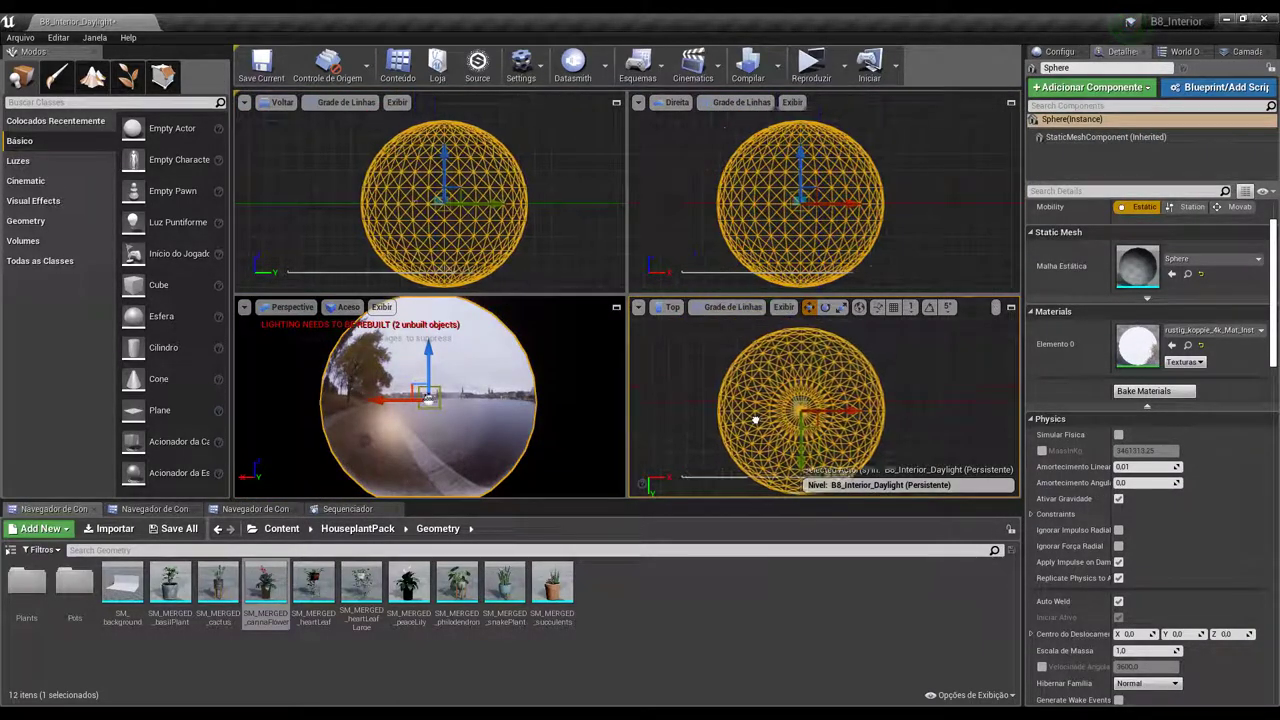
click(616, 307)
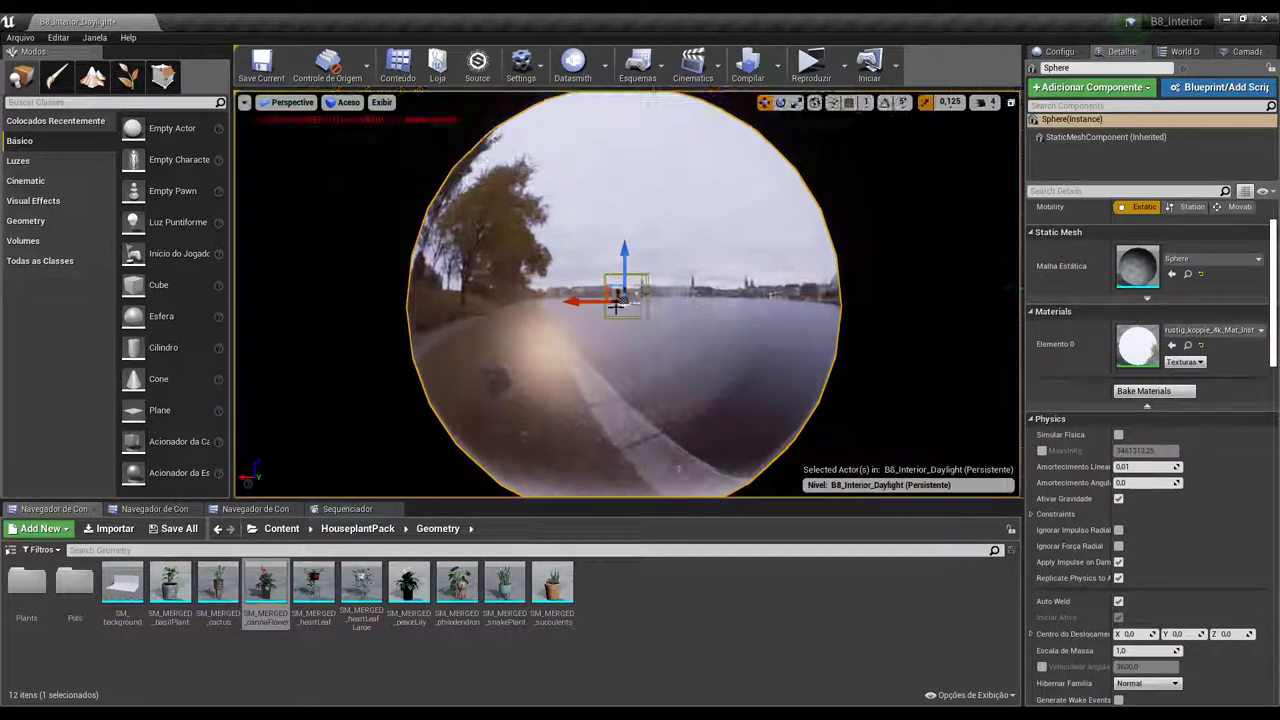
scroll(616, 307, up, 5)
scroll(689, 231, up, 3)
Drag a Sphere from the Basic placeable actors into the viewport, creating Sphere2
click(18, 160)
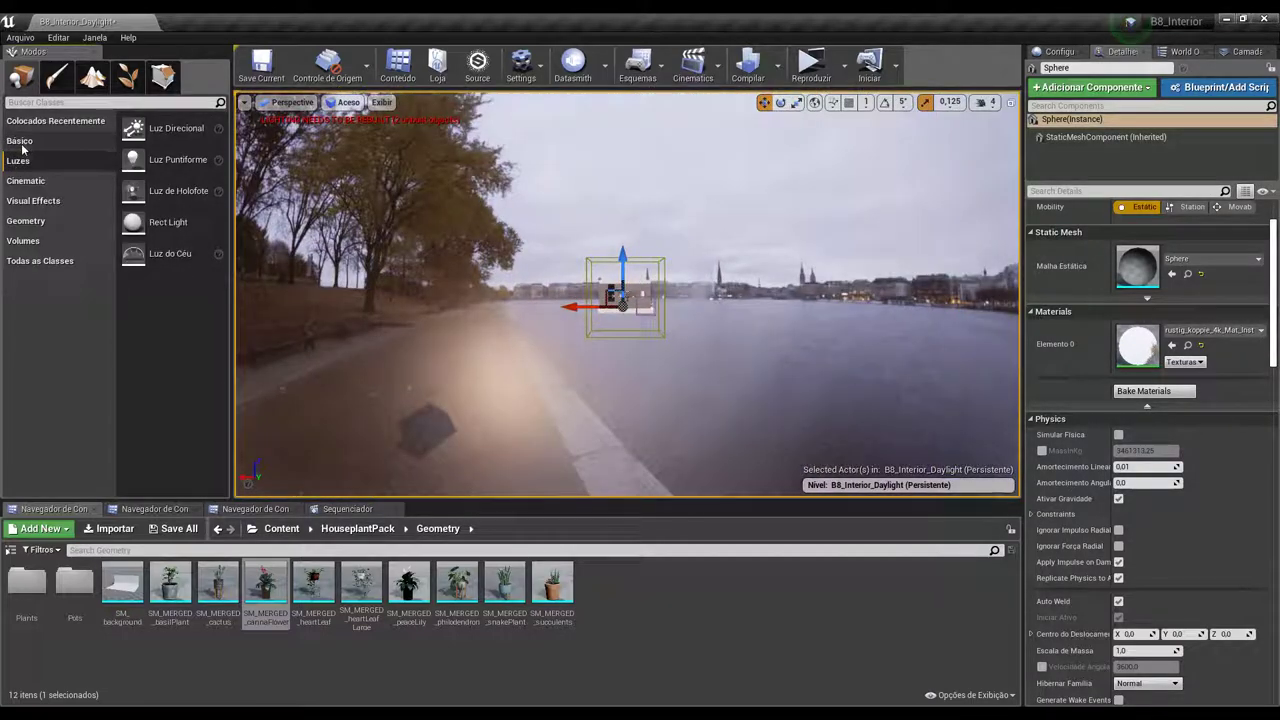
click(21, 143)
click(22, 183)
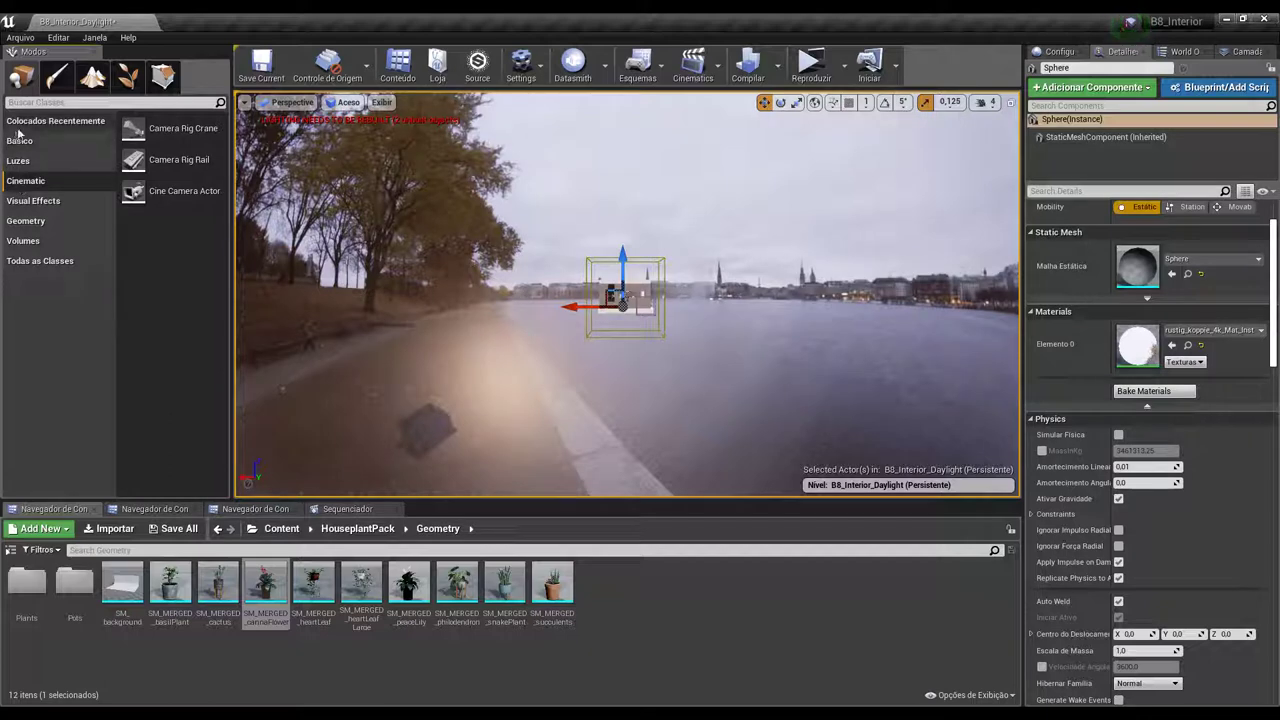
click(26, 222)
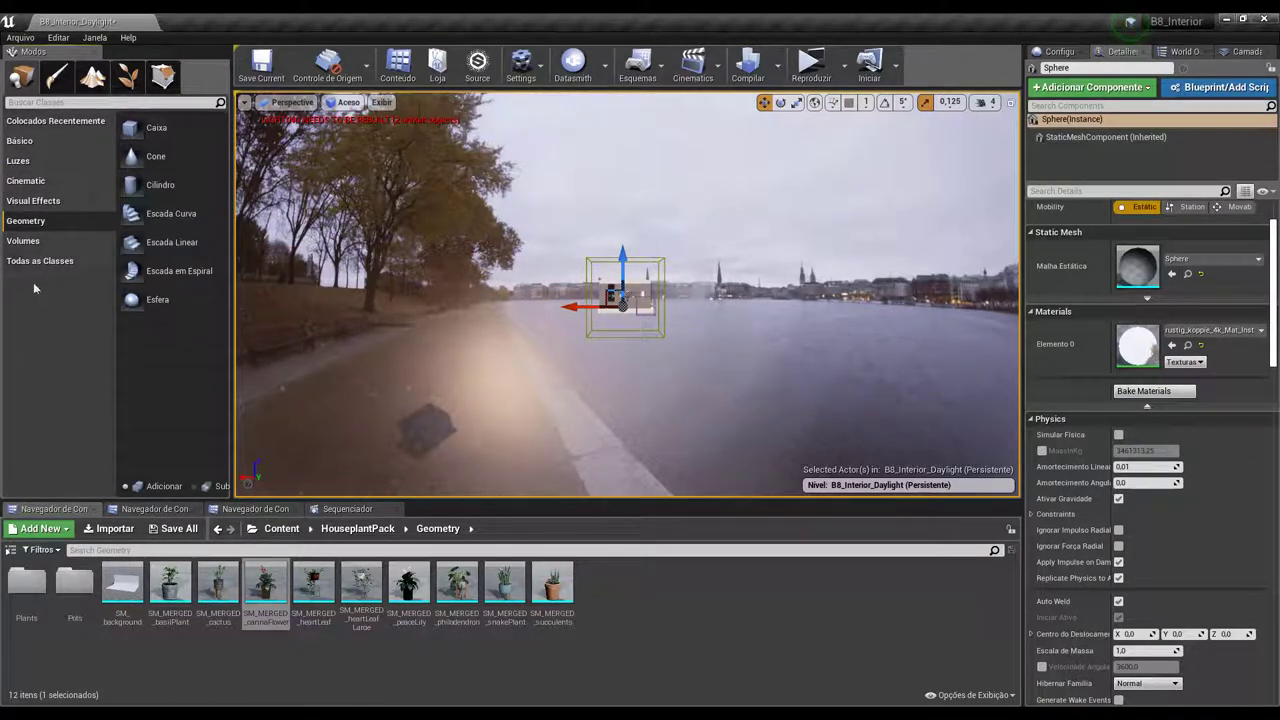
click(26, 142)
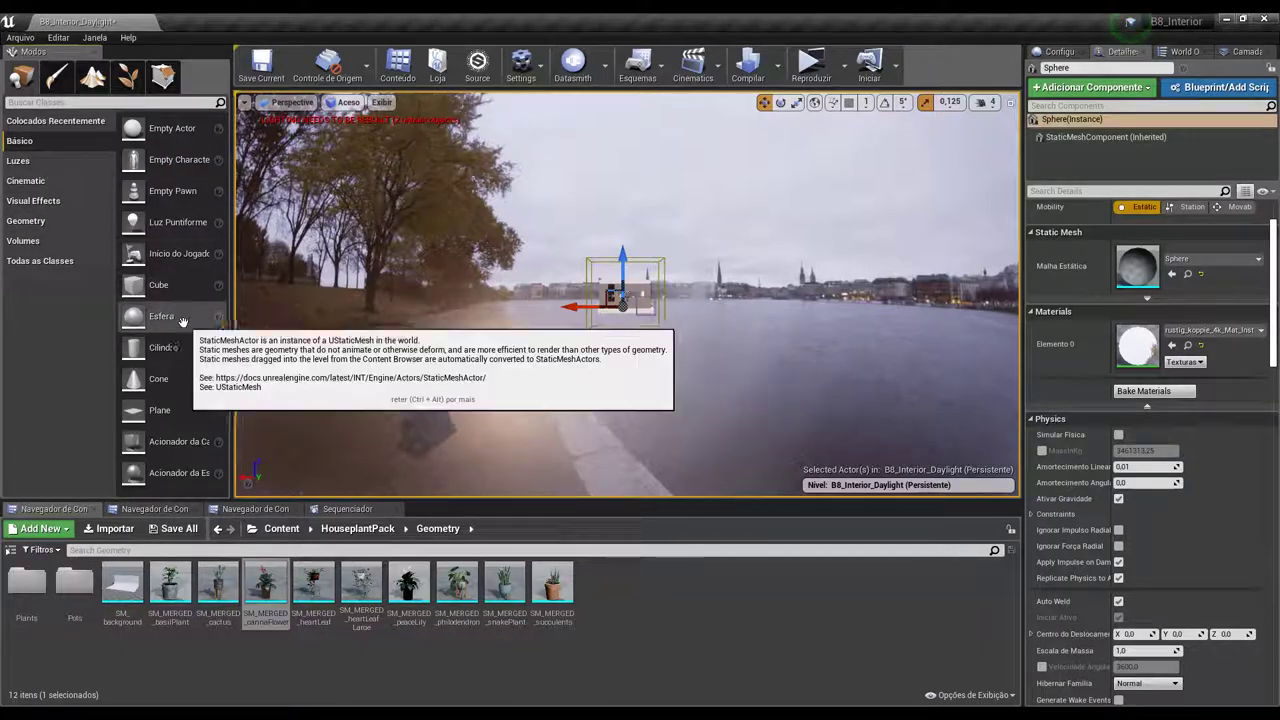
mouse_move(182, 320)
mouse_down()
mouse_move(360, 377)
mouse_move(457, 386)
mouse_up()
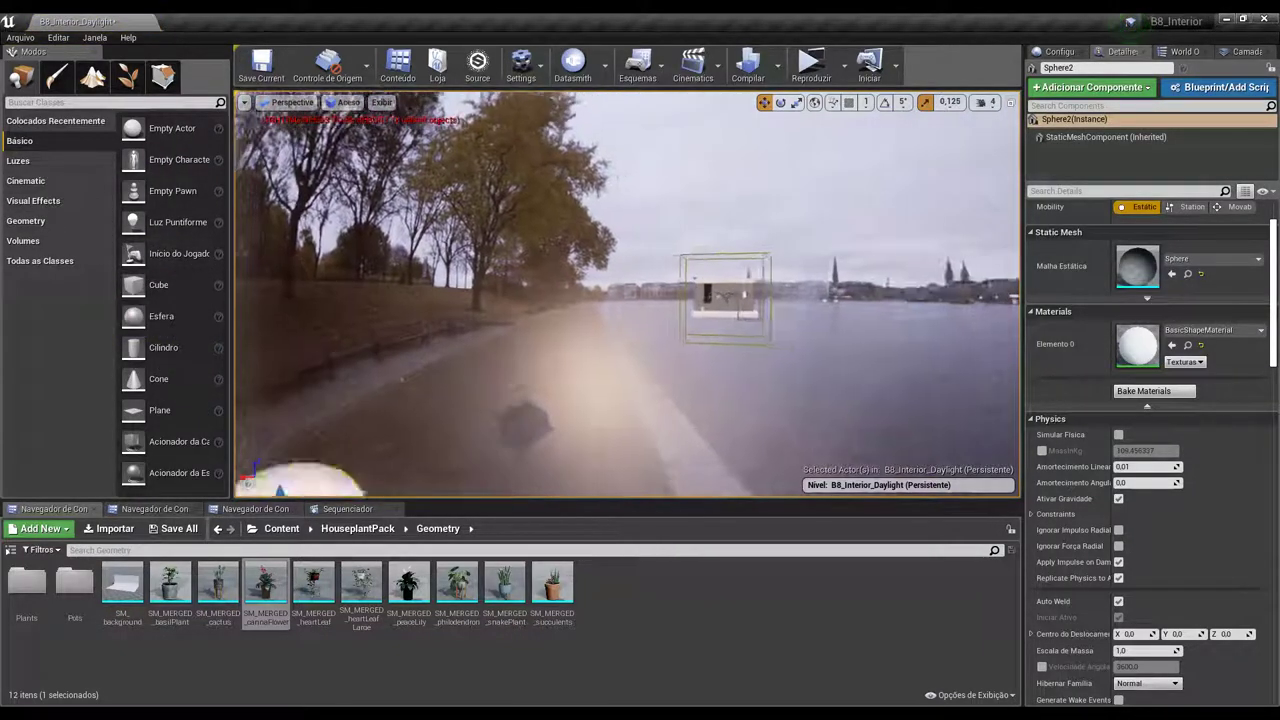
Move Sphere2 with the gizmo toward the room model inside the HDRI backdrop
scroll(517, 432, down, 3)
scroll(600, 320, down, 3)
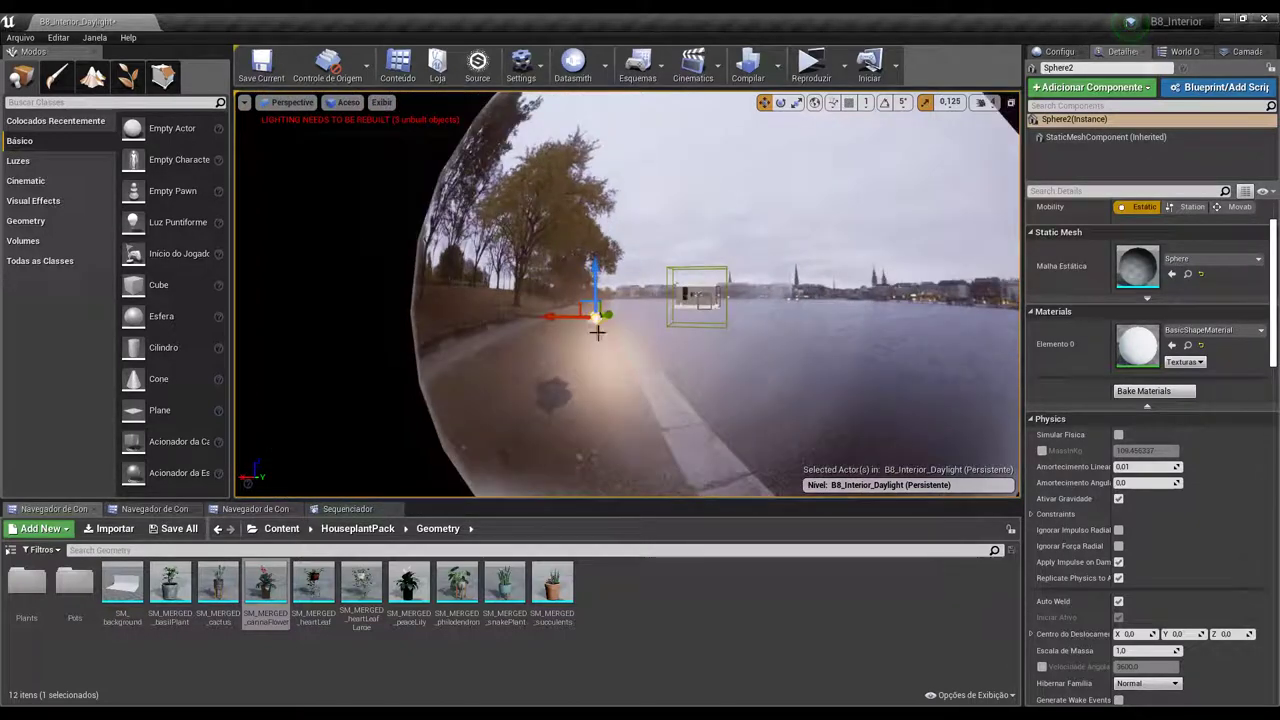
scroll(606, 320, up, 1)
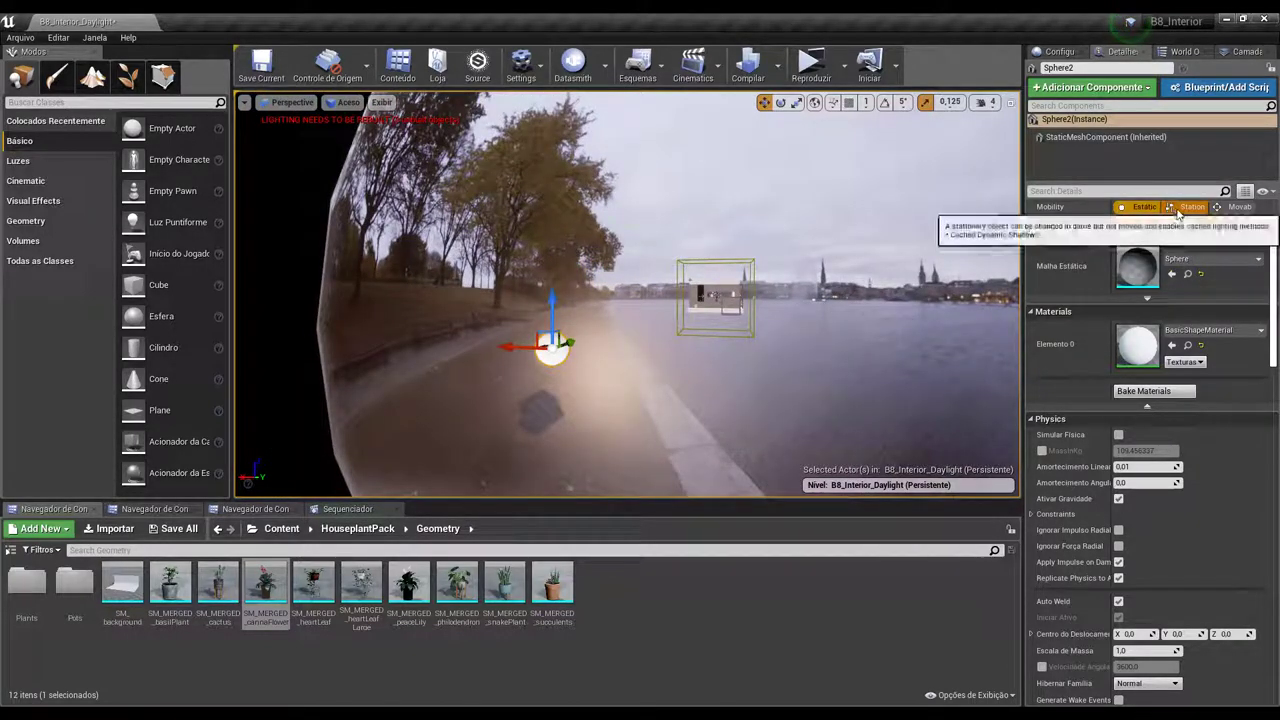
scroll(1150, 258, up, 1)
click(1133, 255)
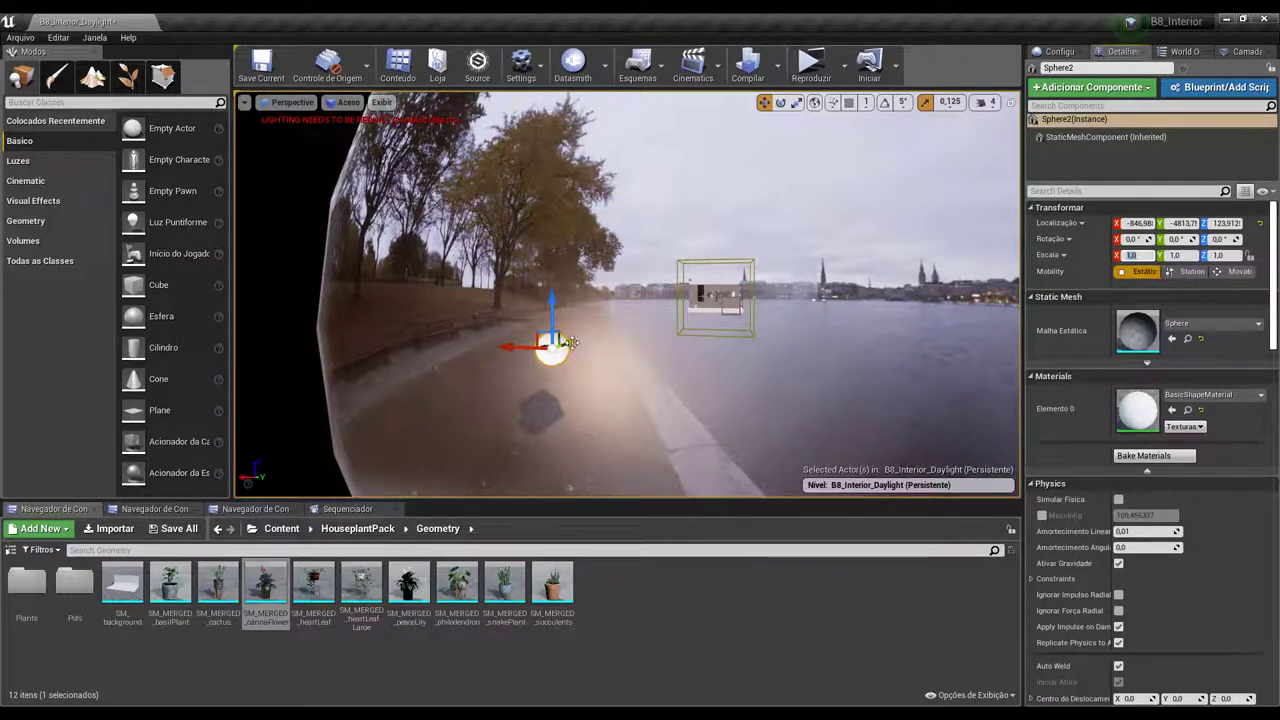
drag(572, 343, 634, 327)
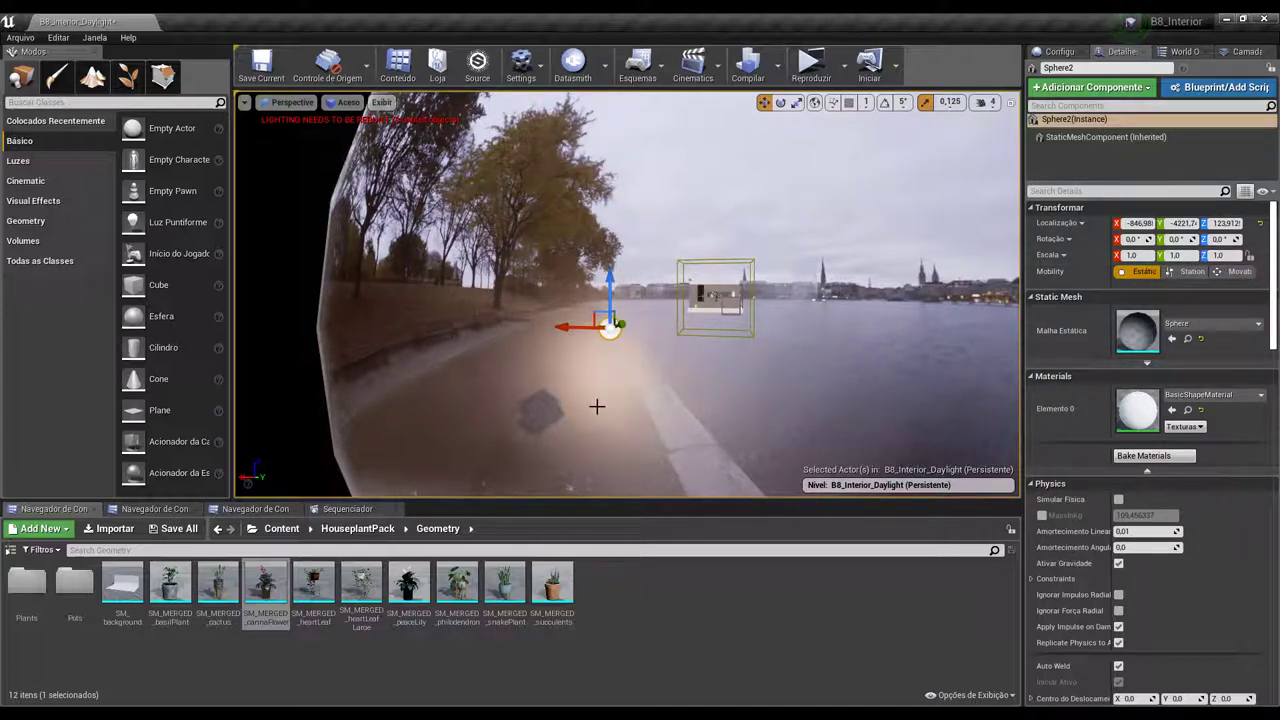
Orbit the view over the scene to check Sphere2's position near the room model
right_drag(560, 420, 599, 402)
drag(625, 441, 682, 312)
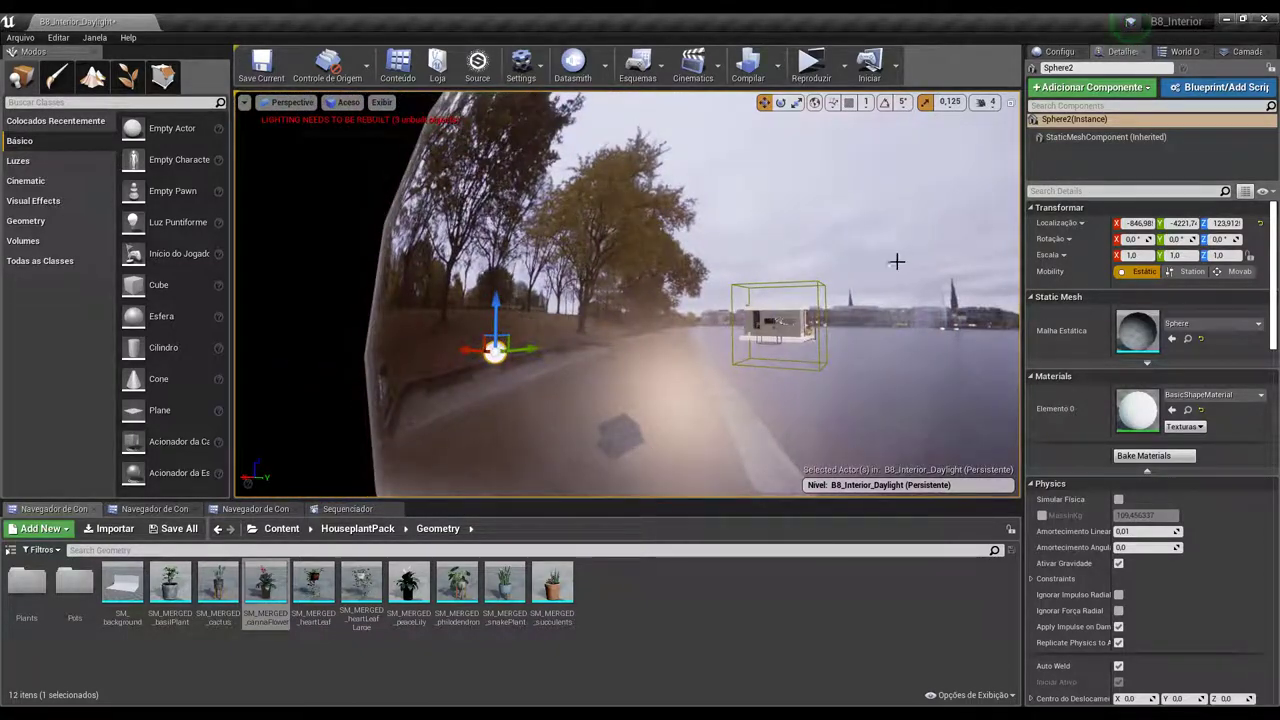
right_drag(896, 261, 939, 302)
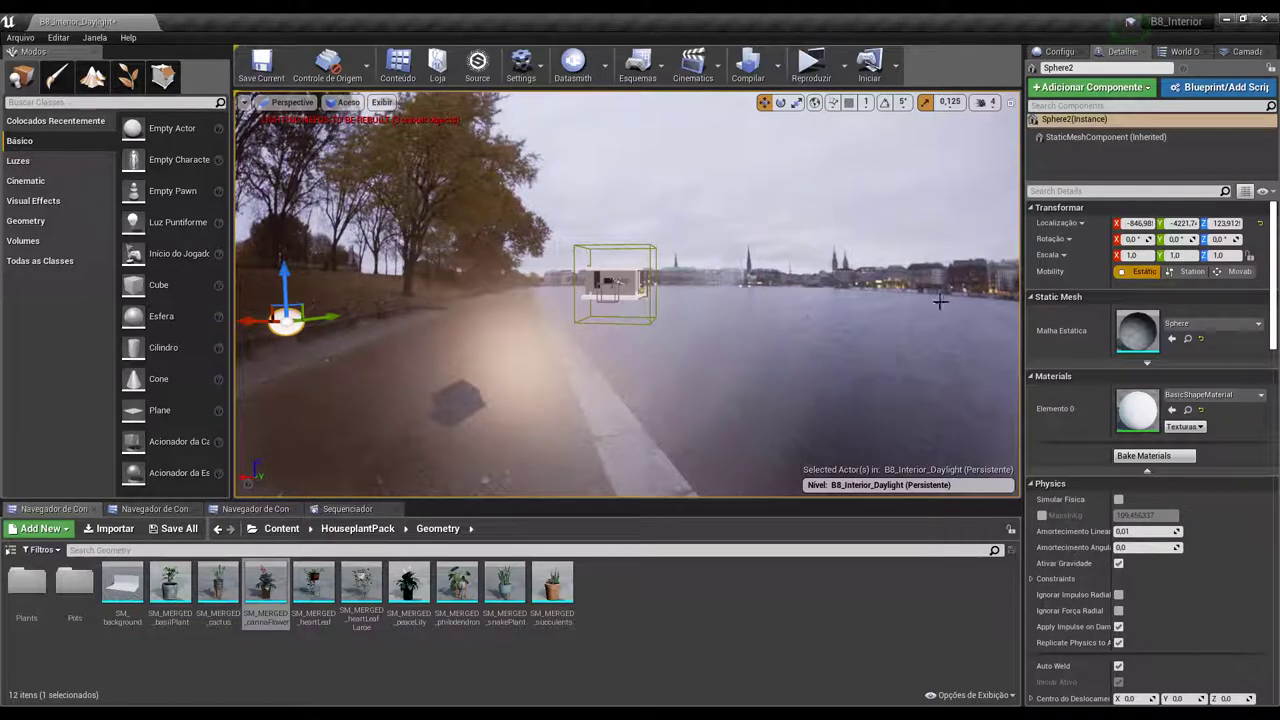
right_drag(735, 302, 740, 305)
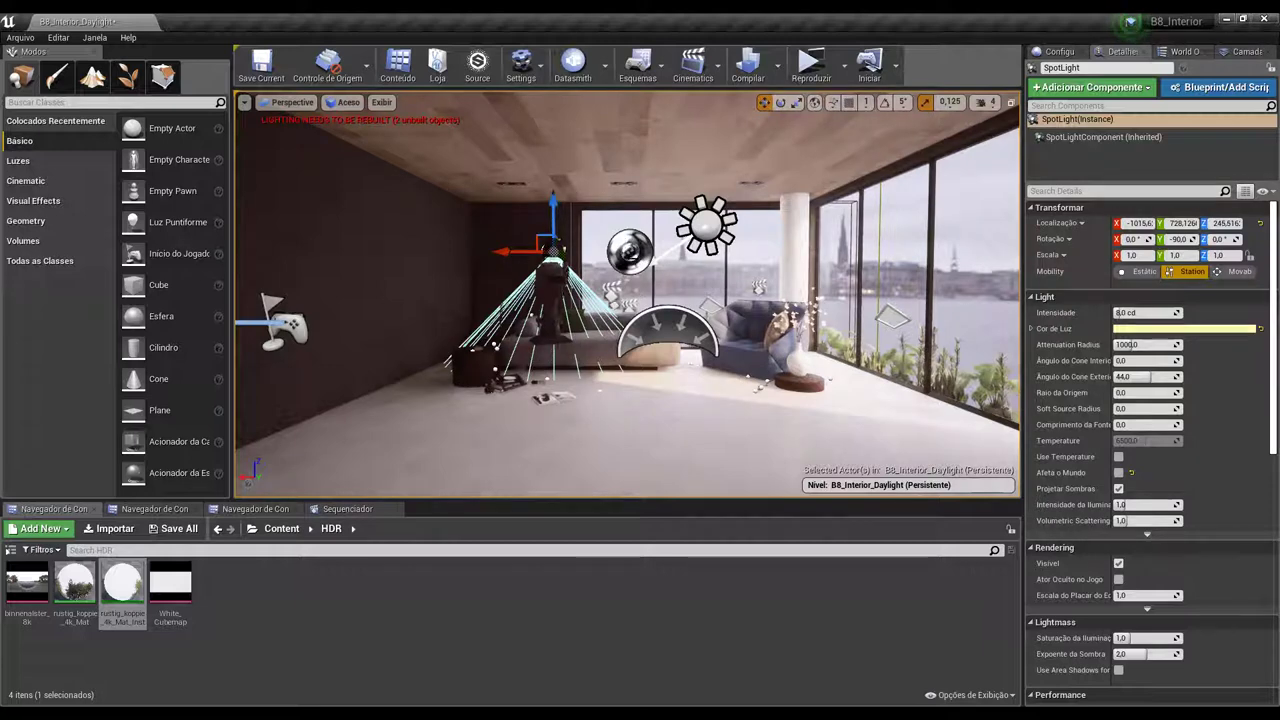
click(628, 250)
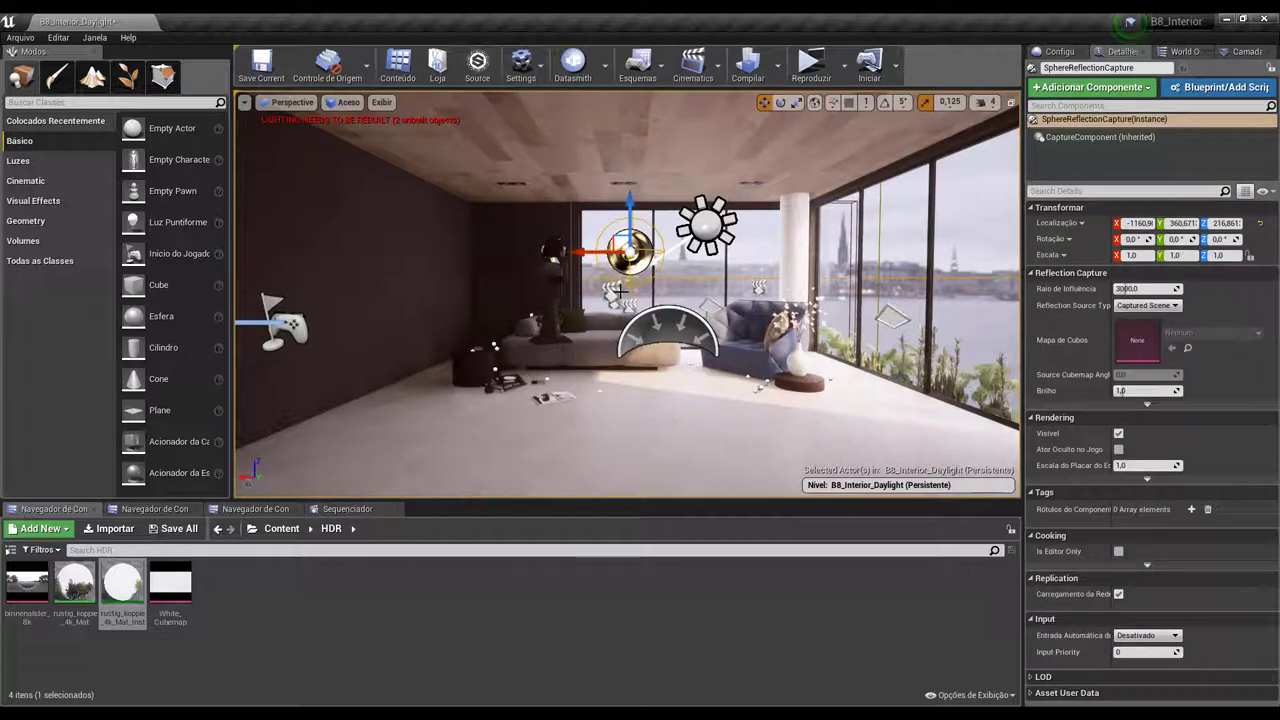
right_drag(628, 250, 680, 230)
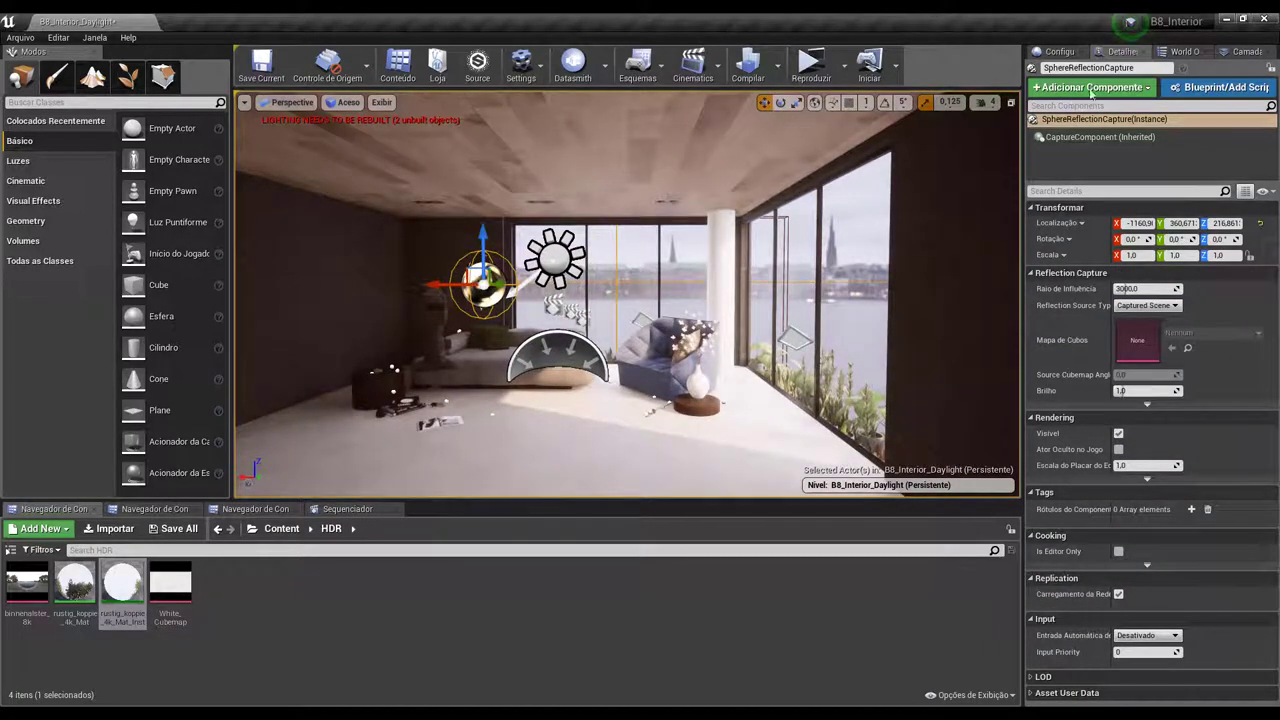
mouse_move(628, 300)
right_down()
mouse_move(610, 380)
mouse_move(620, 300)
mouse_move(600, 340)
right_up()
click(1011, 102)
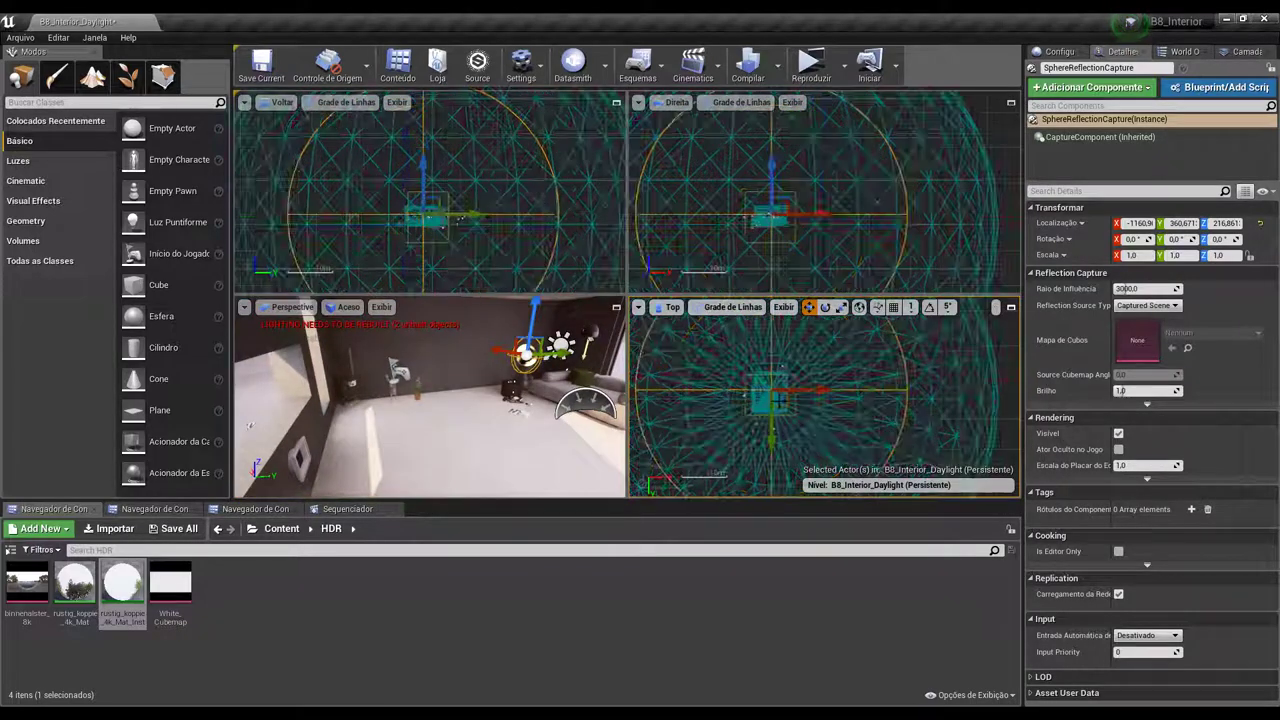
key(f)
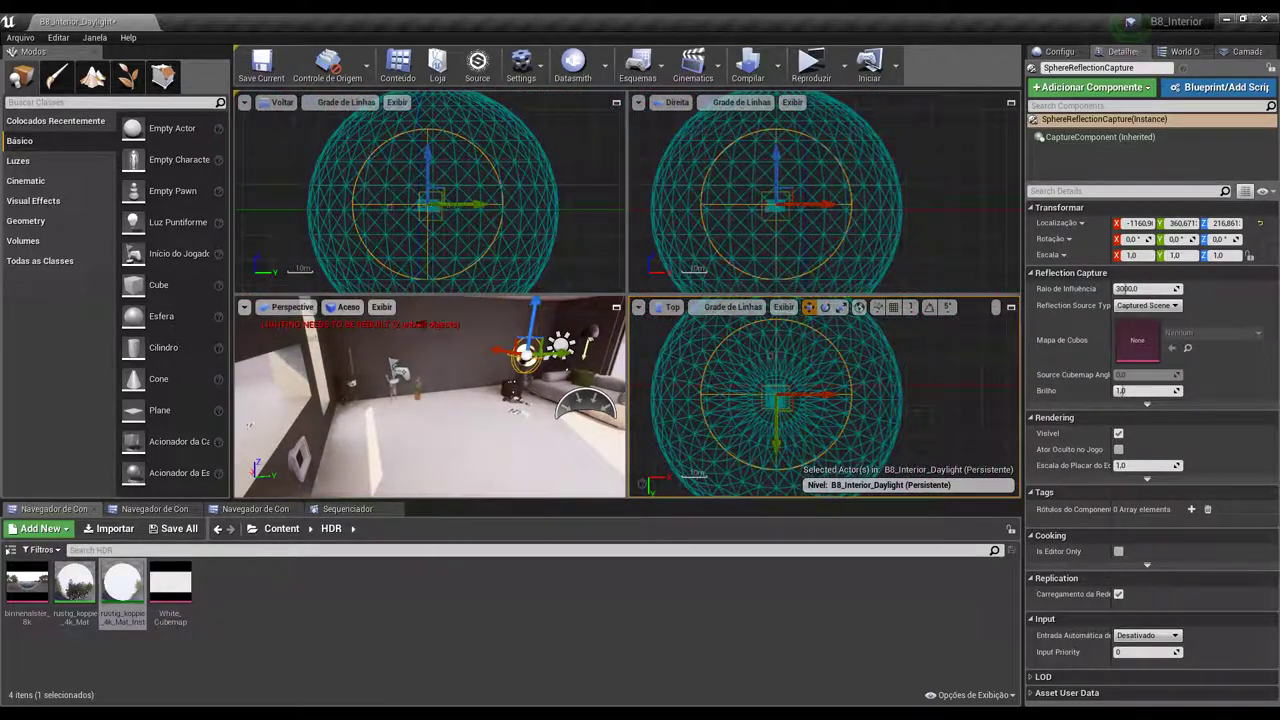
click(616, 308)
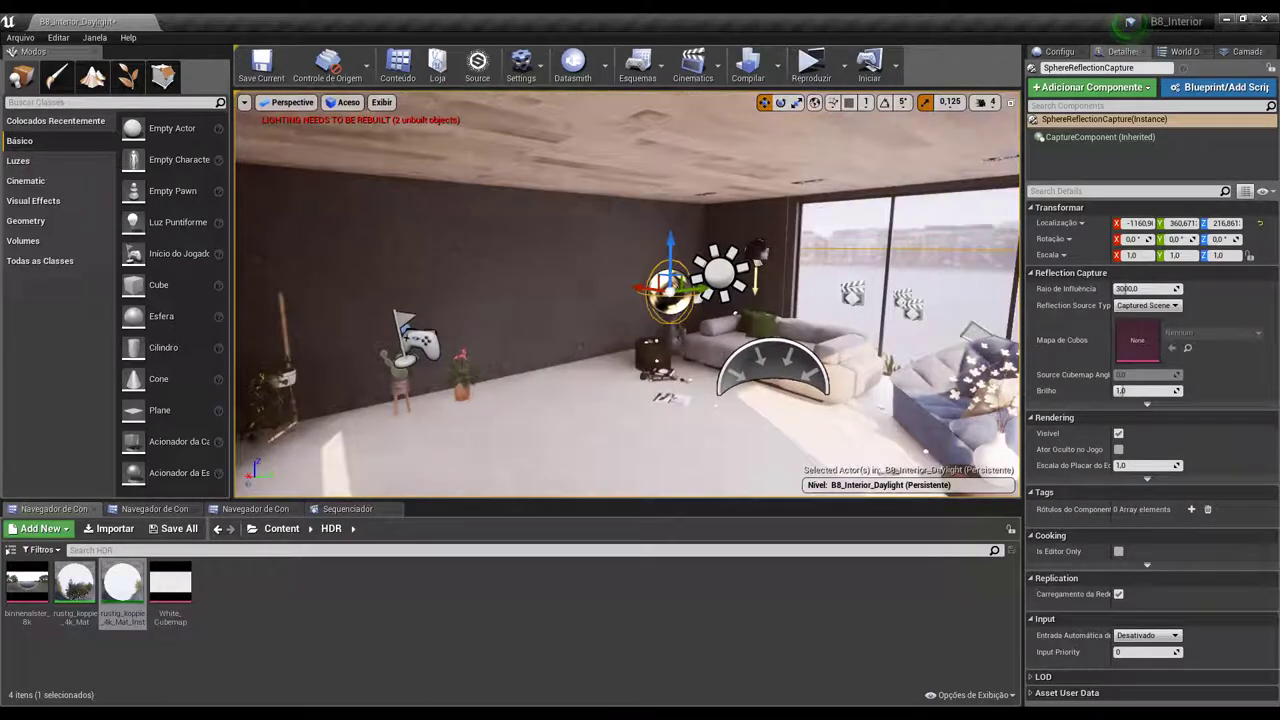
right_drag(582, 397, 582, 397)
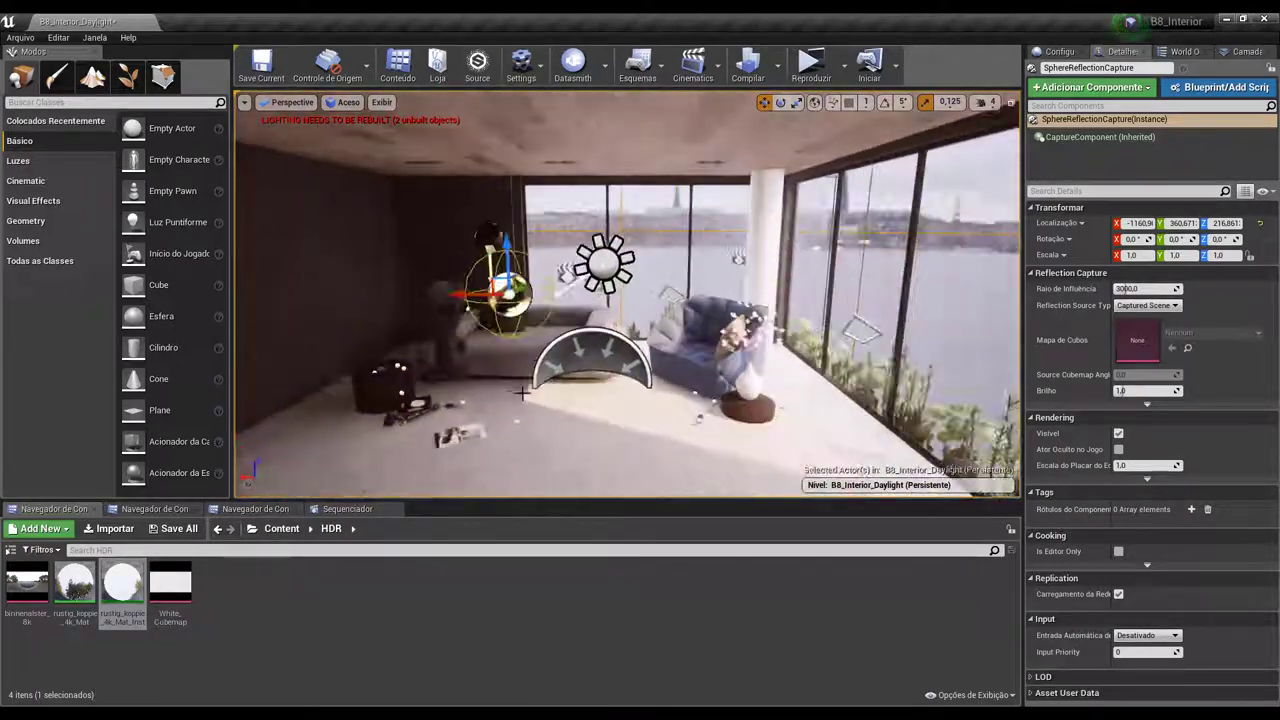
scroll(582, 397, down, 5)
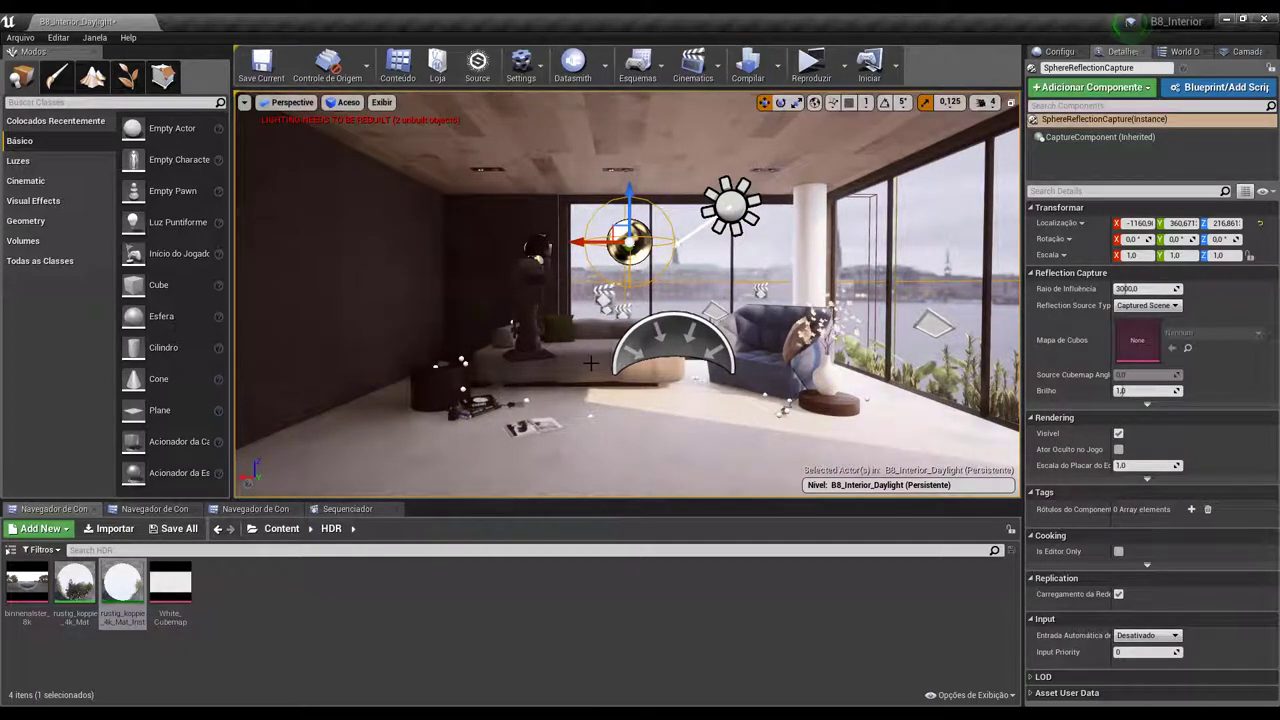
right_drag(590, 363, 590, 363)
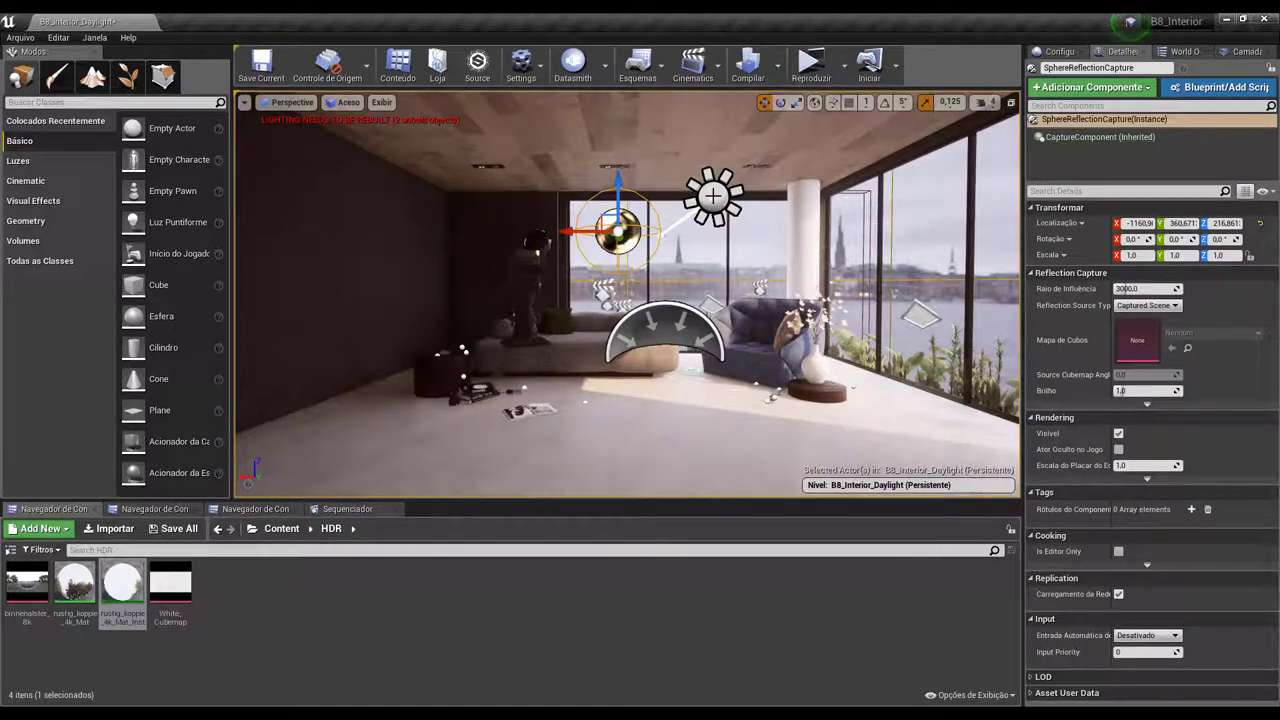
click(713, 196)
click(662, 316)
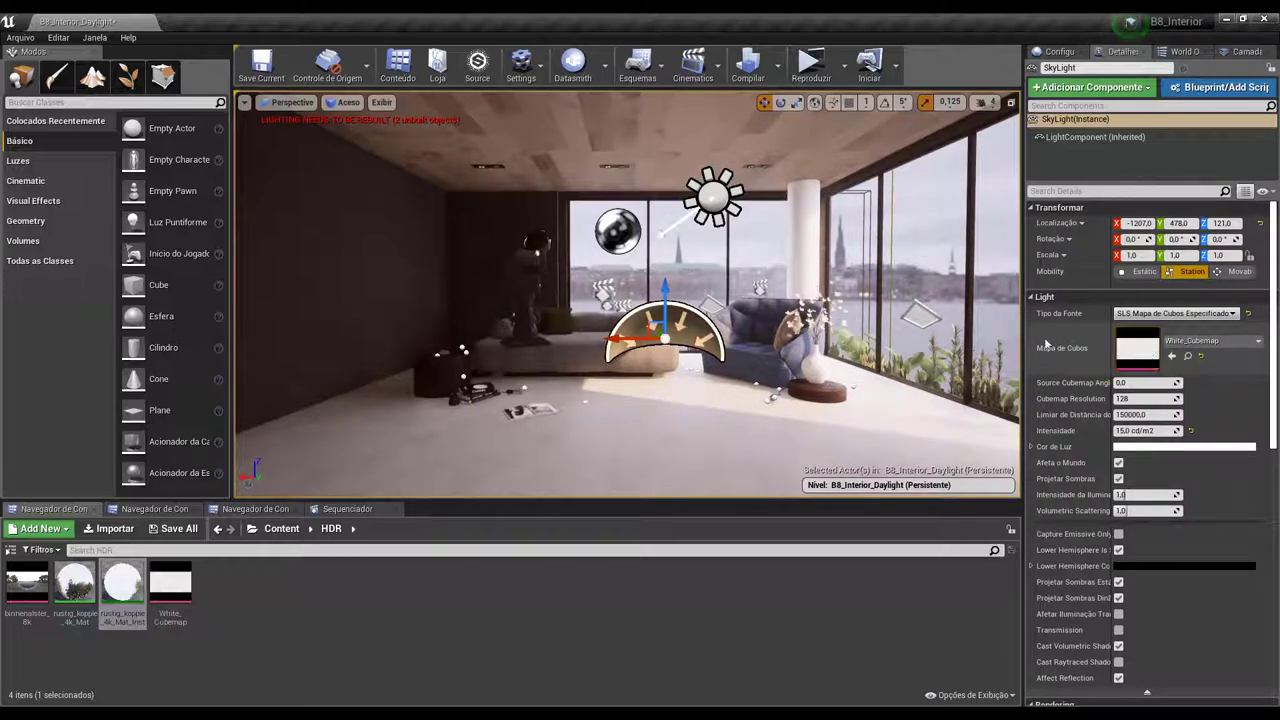
drag(609, 413, 610, 399)
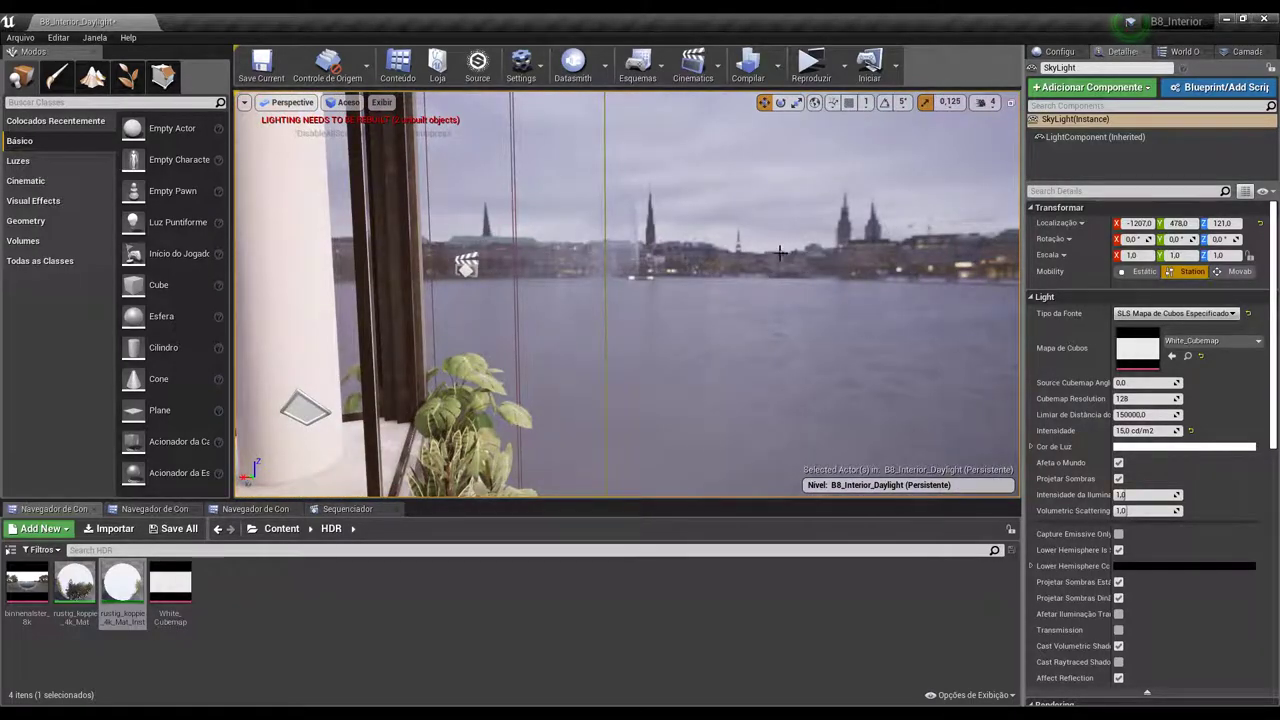
drag(995, 340, 995, 328)
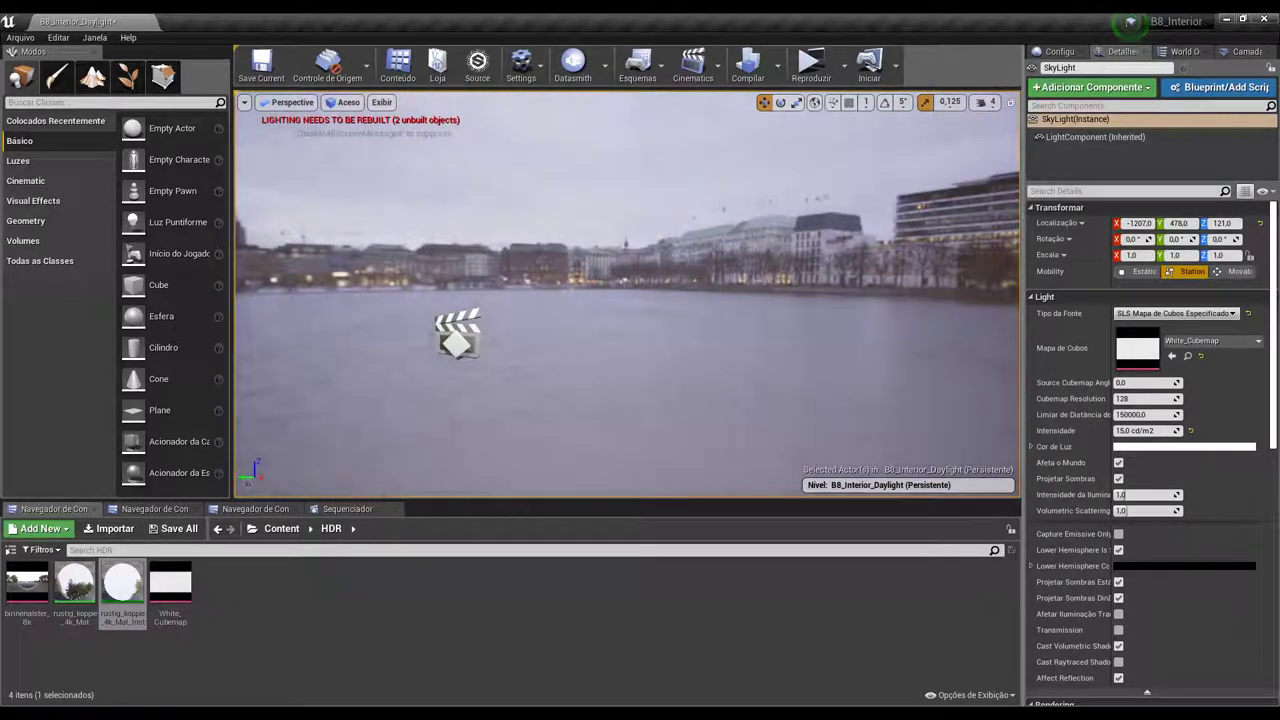
click(995, 328)
double_click(1138, 405)
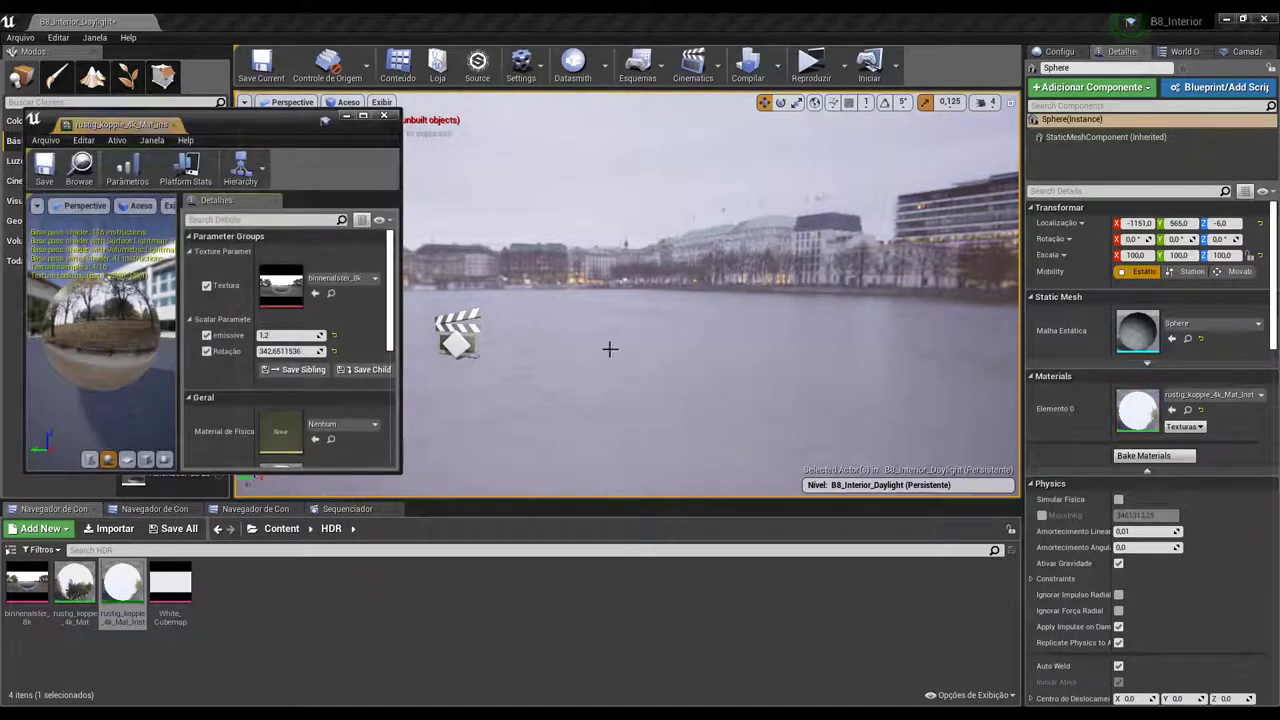
double_click(281, 285)
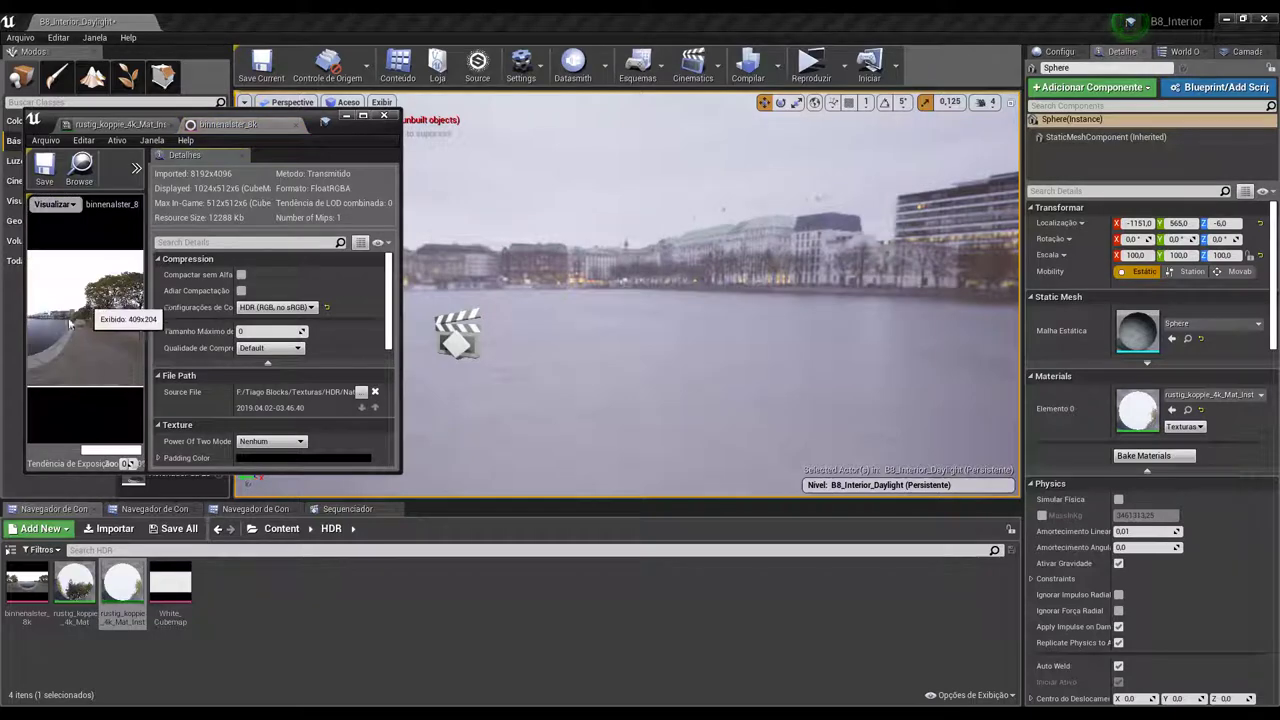
click(362, 118)
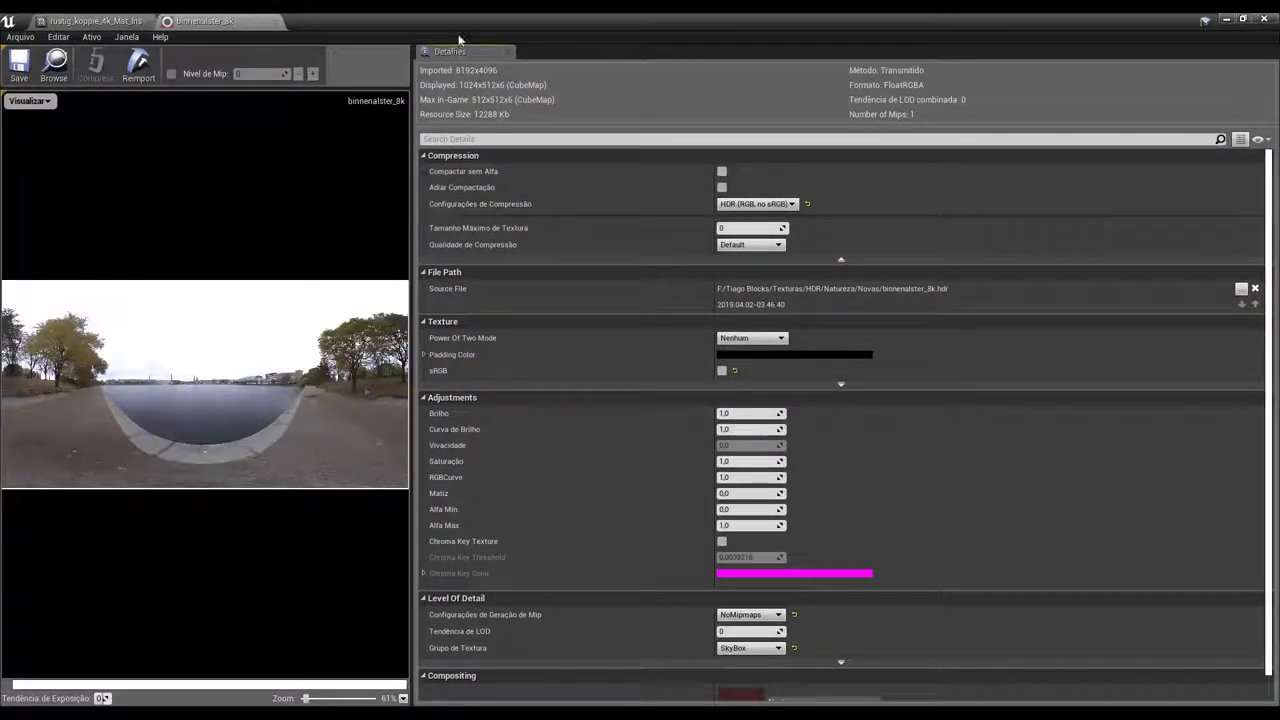
click(1243, 20)
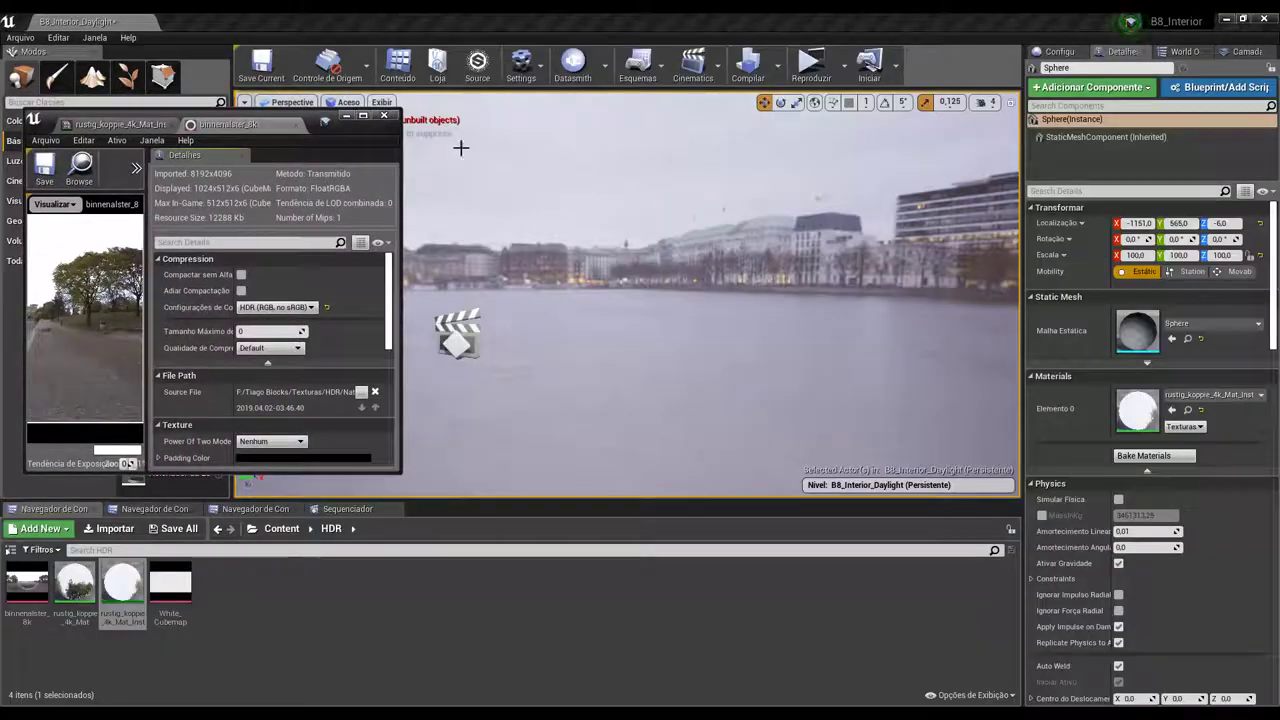
click(316, 126)
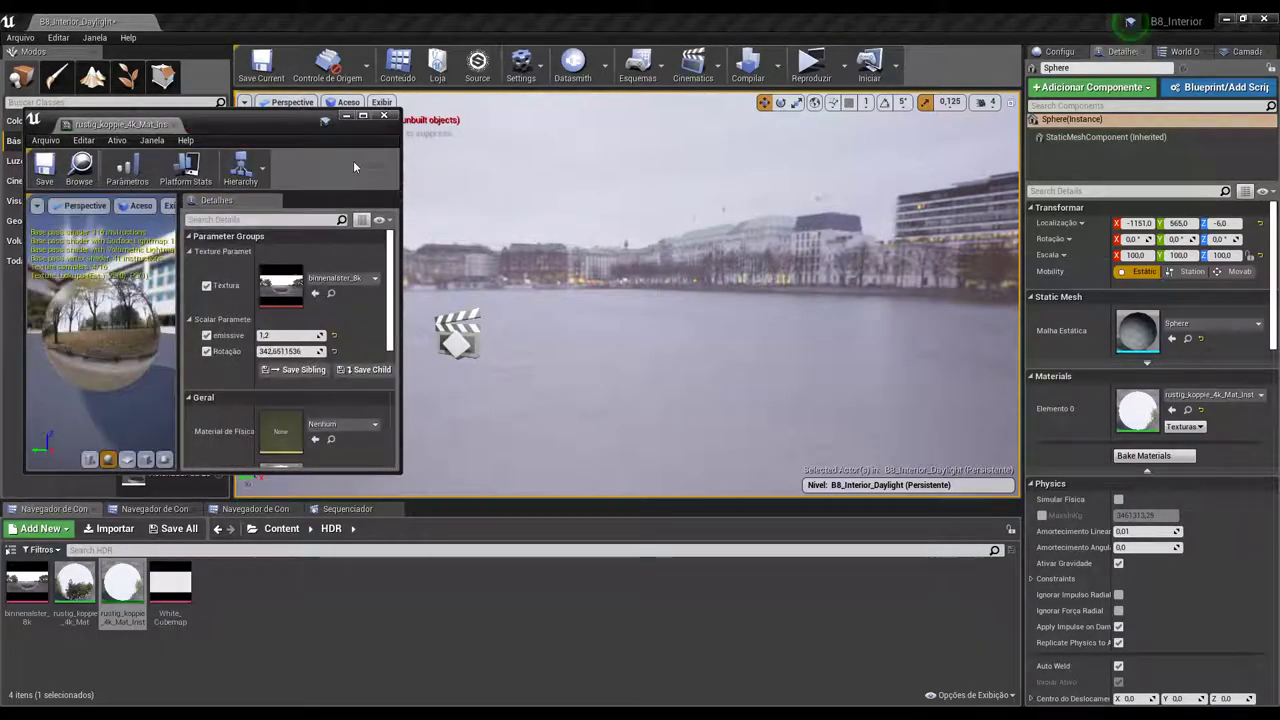
click(383, 118)
mouse_move(500, 214)
right_down()
mouse_move(473, 141)
mouse_move(485, 222)
right_up()
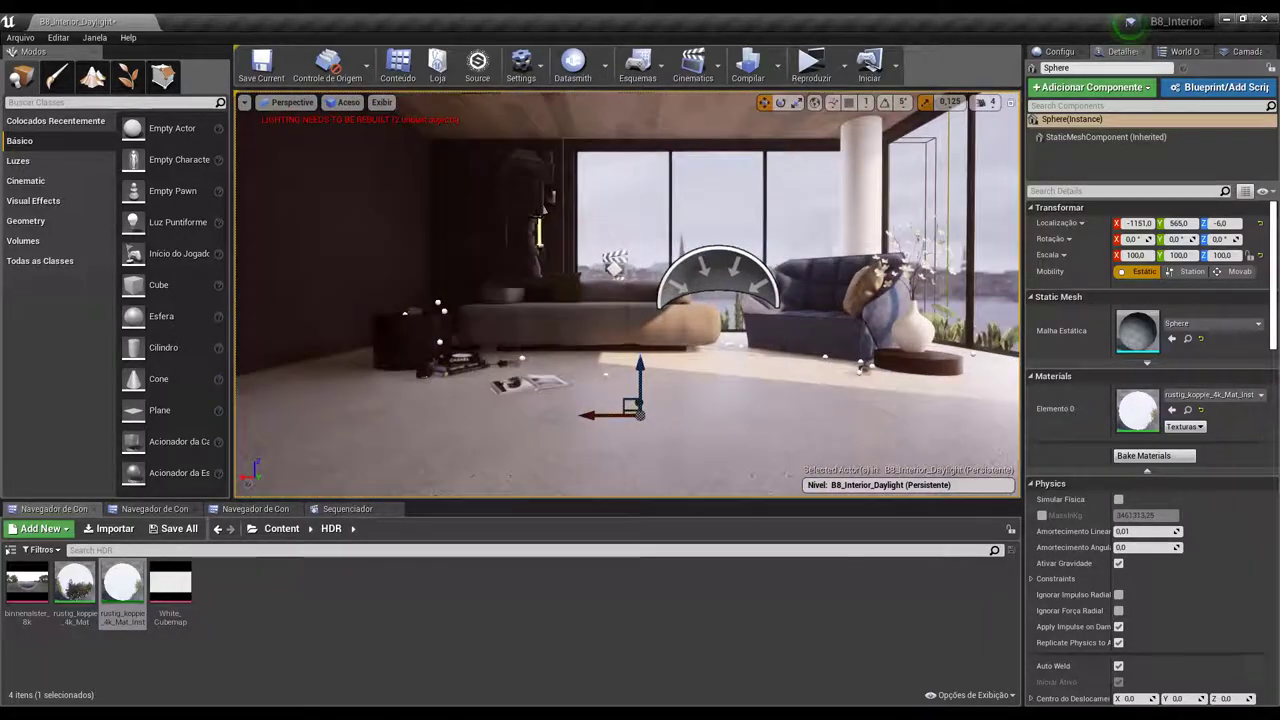
right_drag(485, 222, 583, 206)
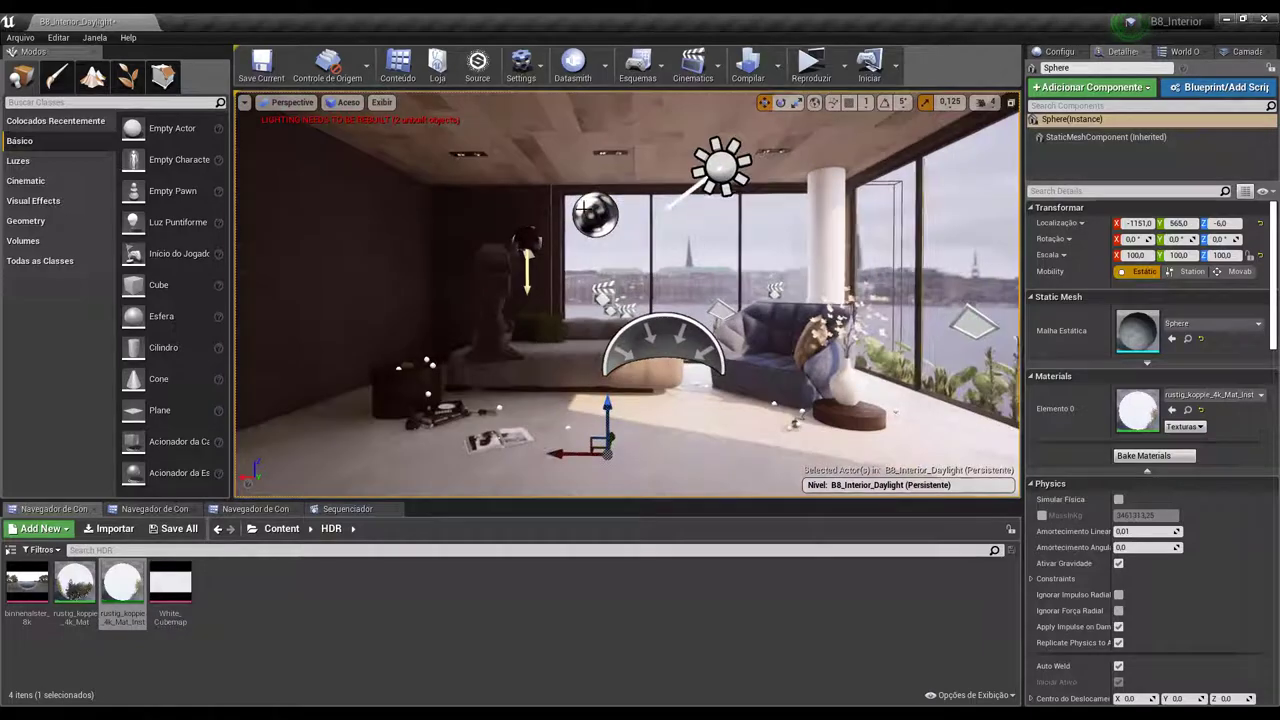
right_drag(663, 245, 663, 245)
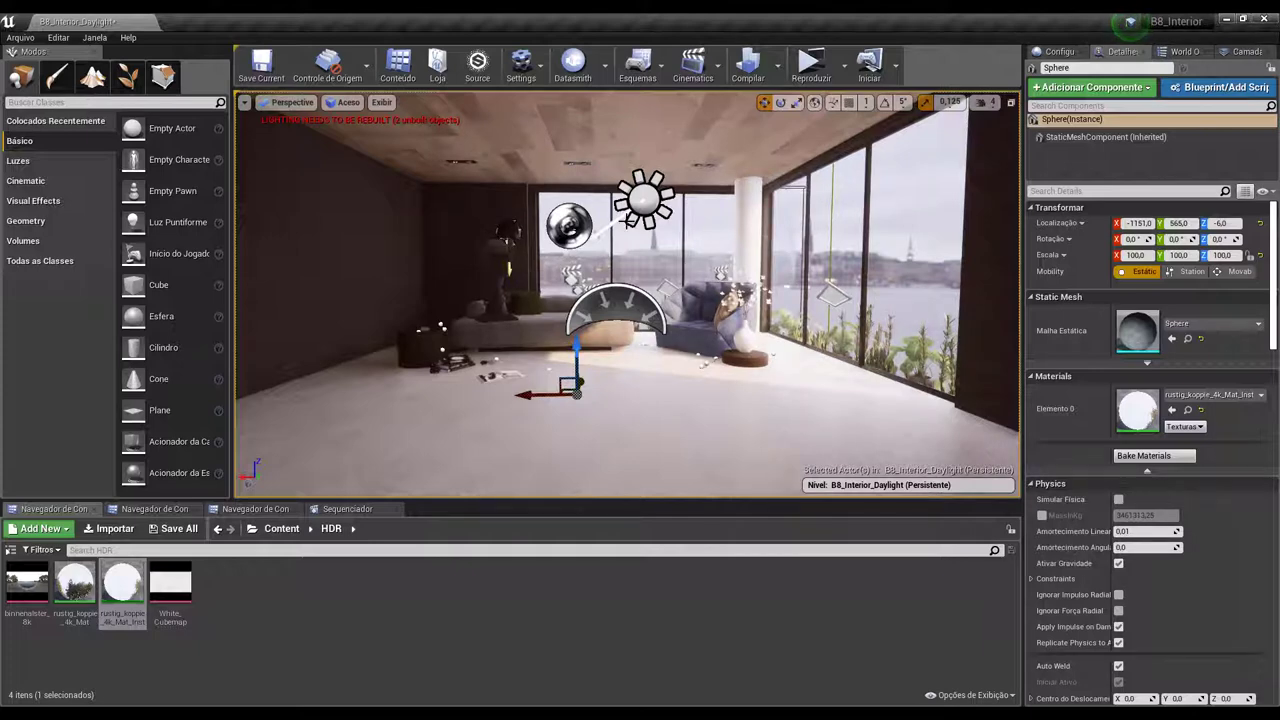
click(823, 295)
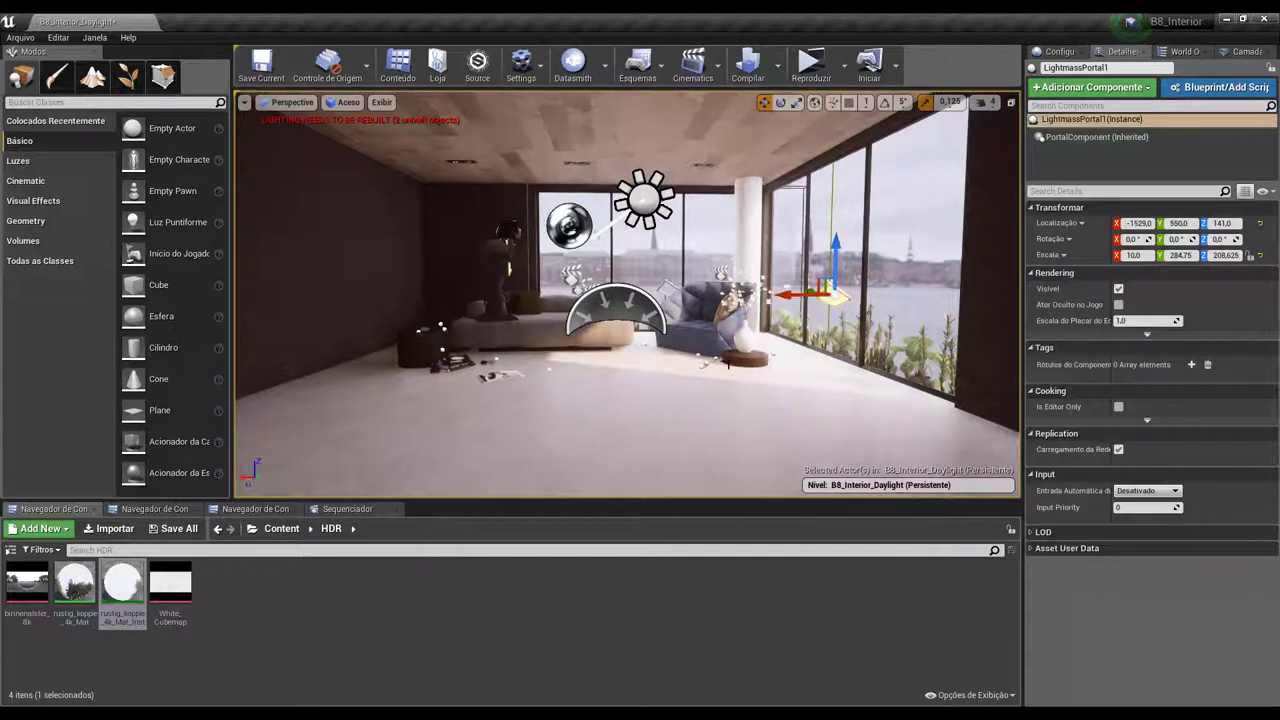
key(f)
click(619, 290)
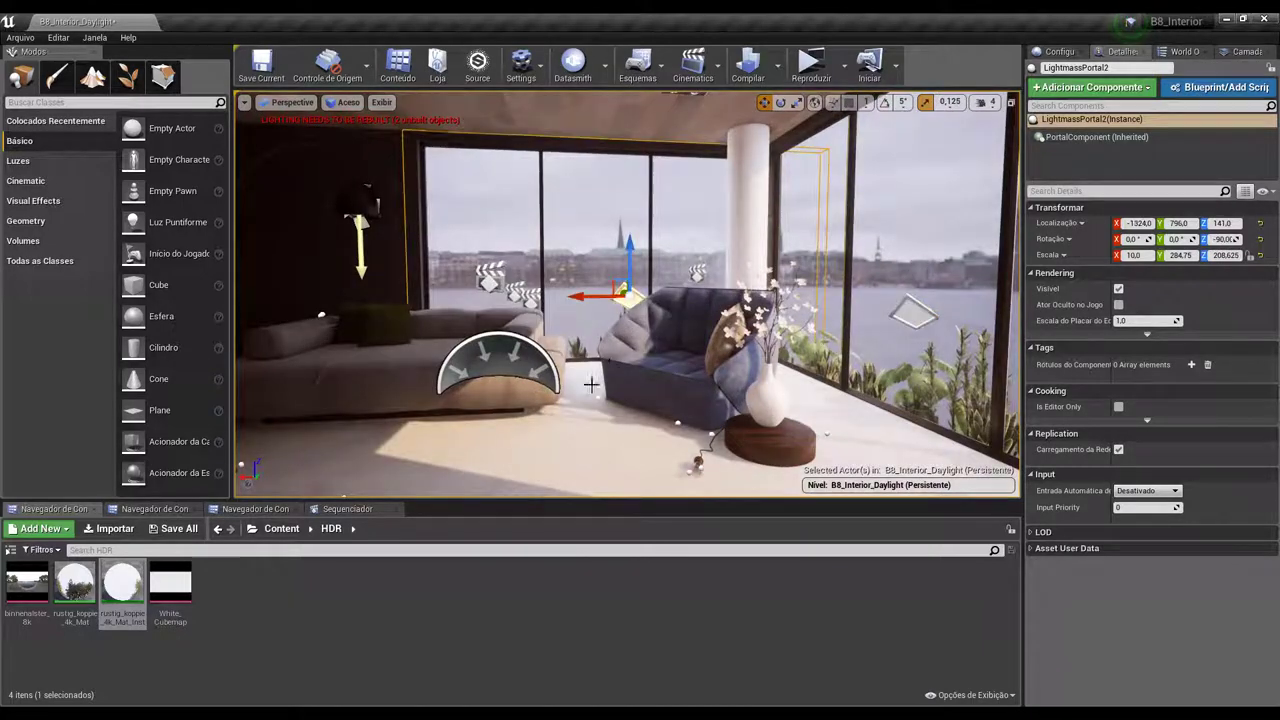
key(f)
click(726, 330)
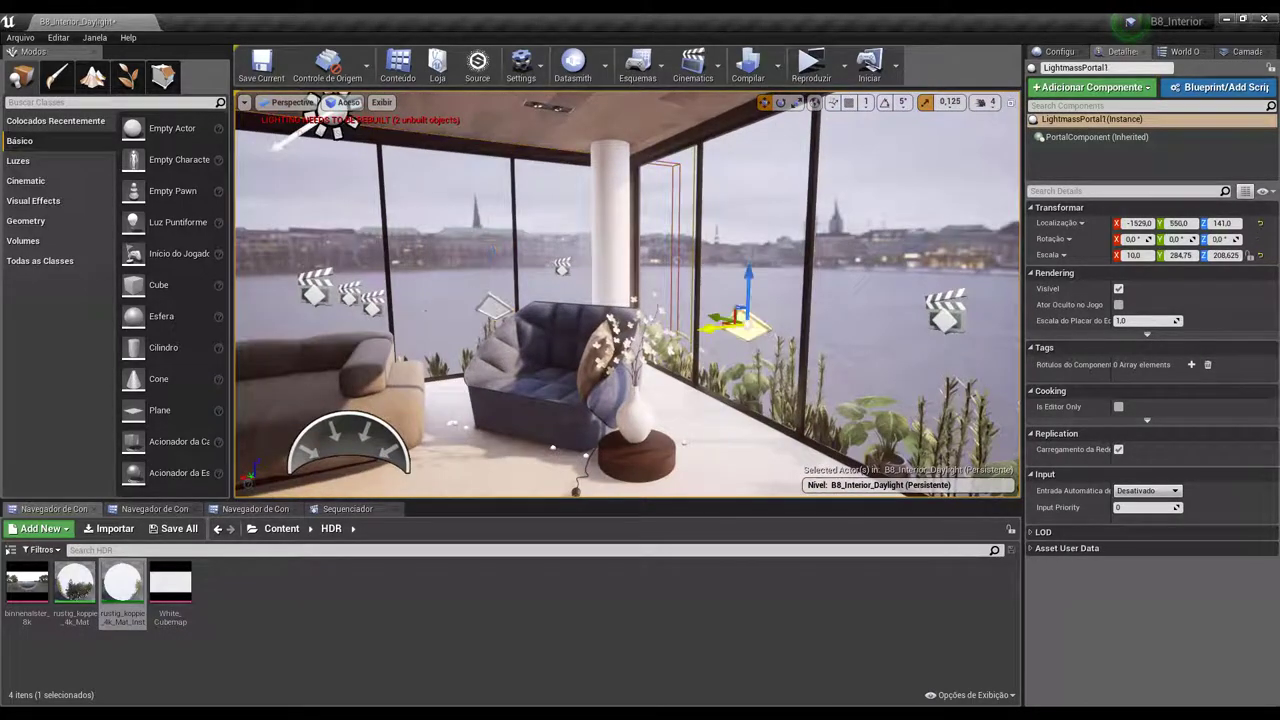
key(f)
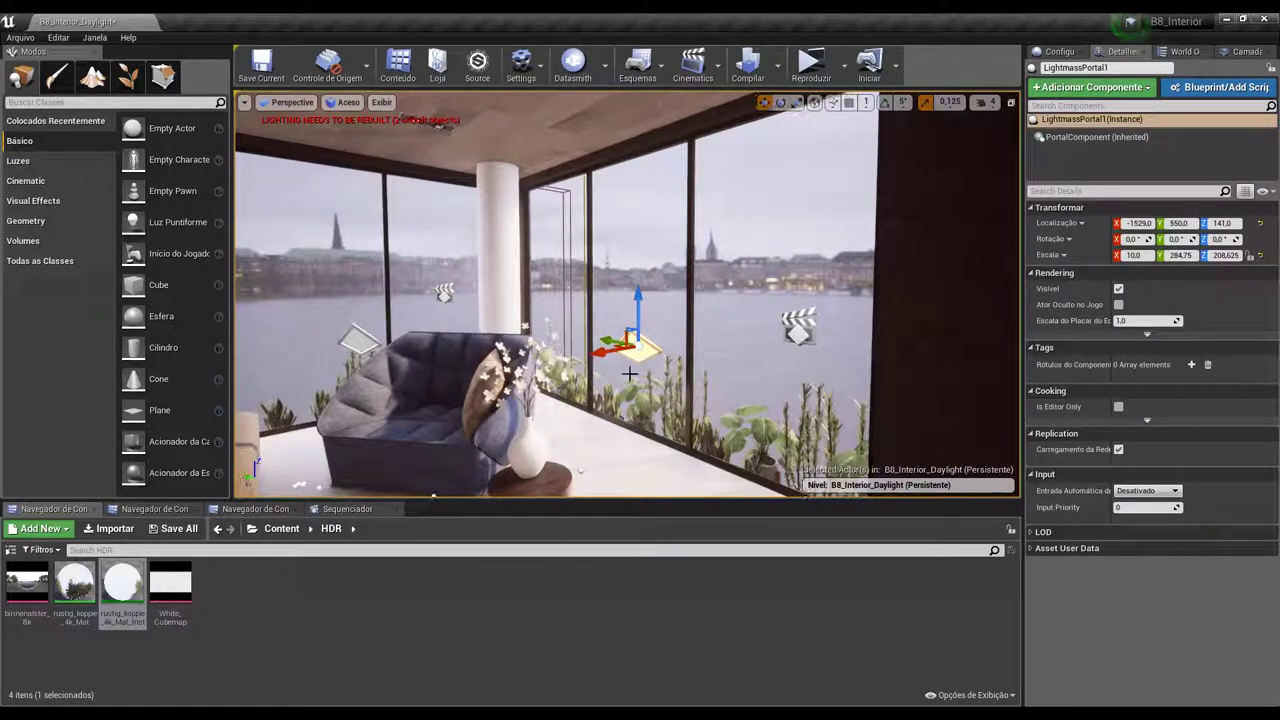
mouse_move(630, 300)
alt+mouse_down()
mouse_move(560, 300)
mouse_move(600, 300)
alt+mouse_up()
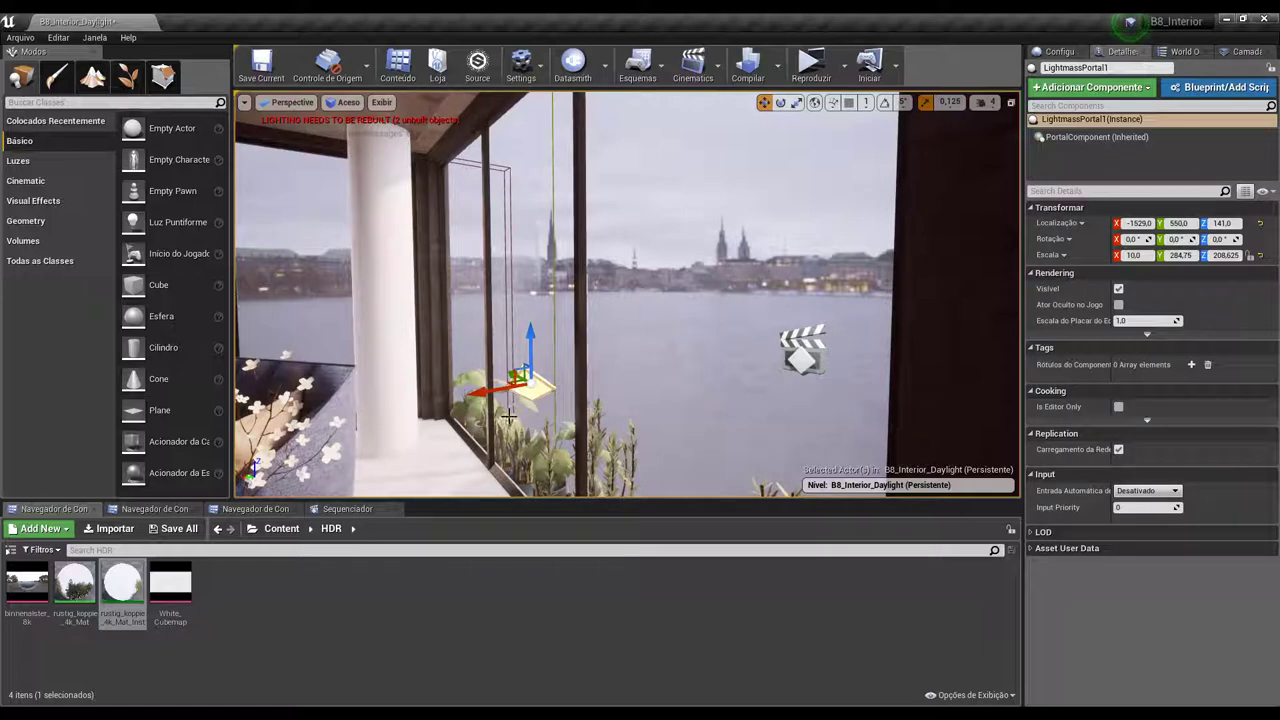
mouse_move(509, 416)
alt+mouse_down()
mouse_move(531, 349)
mouse_move(520, 257)
alt+mouse_up()
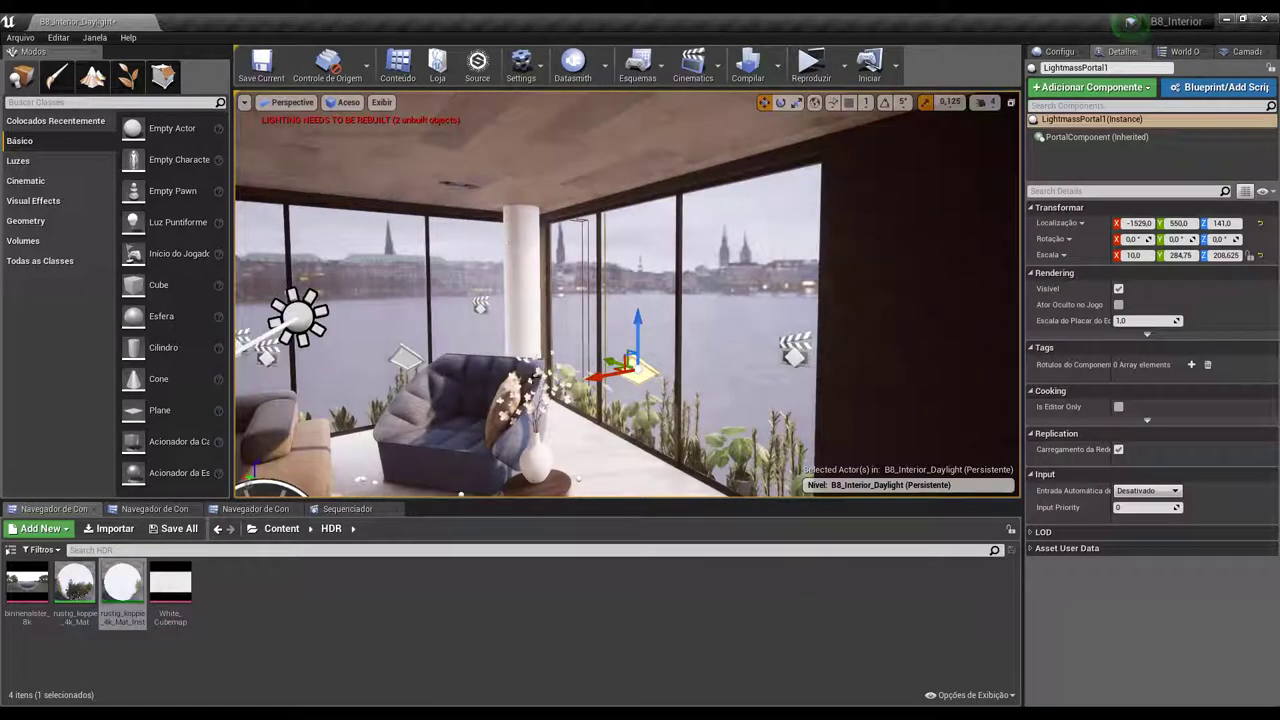
alt+drag(553, 207, 440, 160)
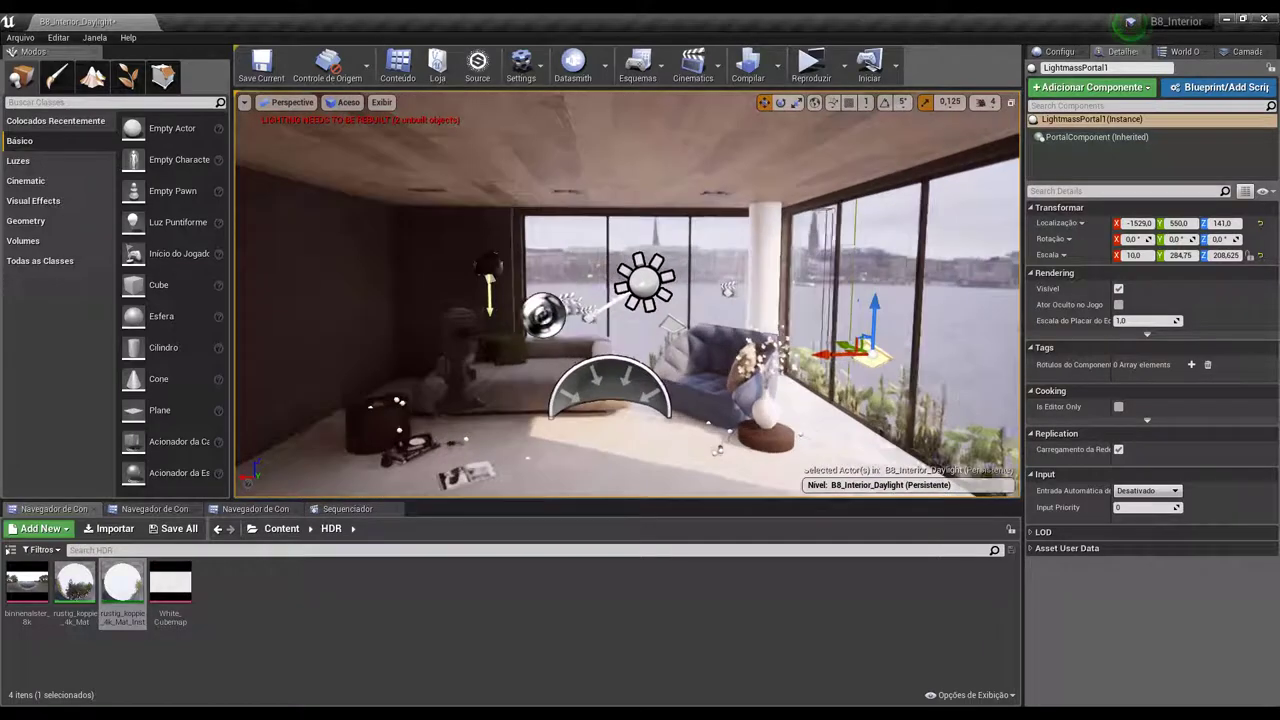
alt+drag(693, 218, 507, 221)
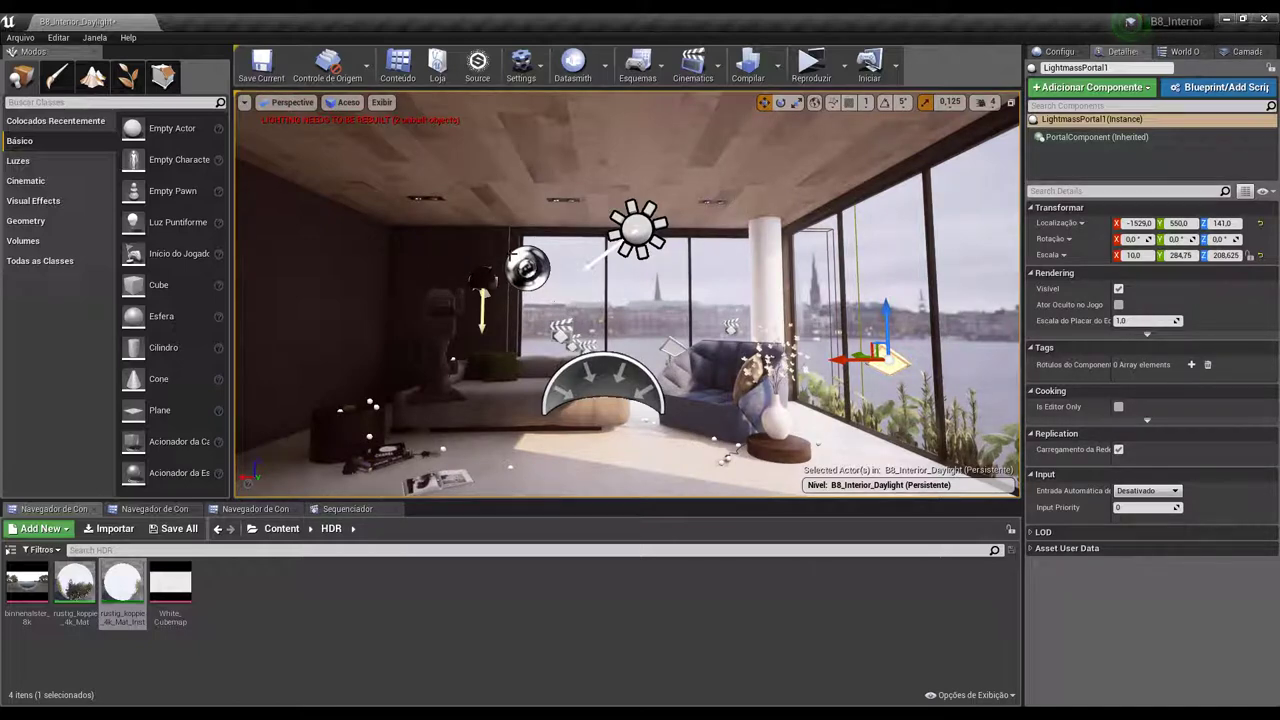
mouse_move(513, 256)
alt+mouse_down()
mouse_move(706, 325)
mouse_move(660, 305)
alt+mouse_up()
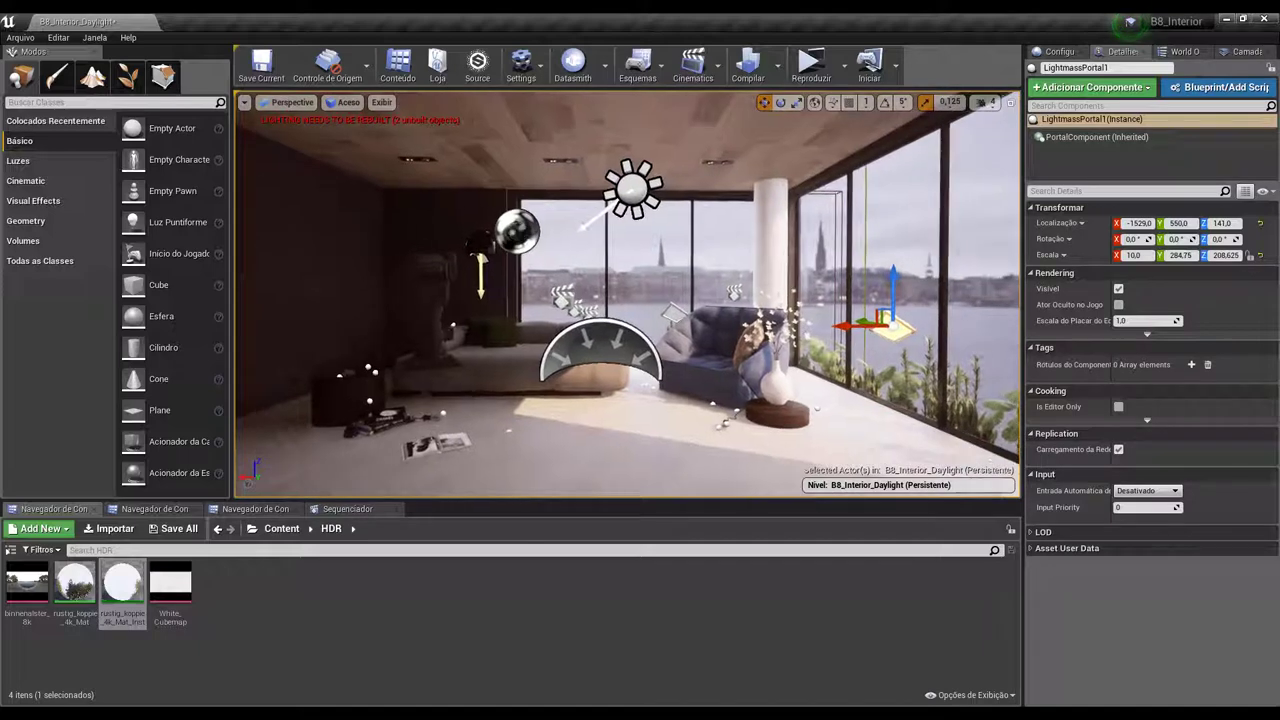